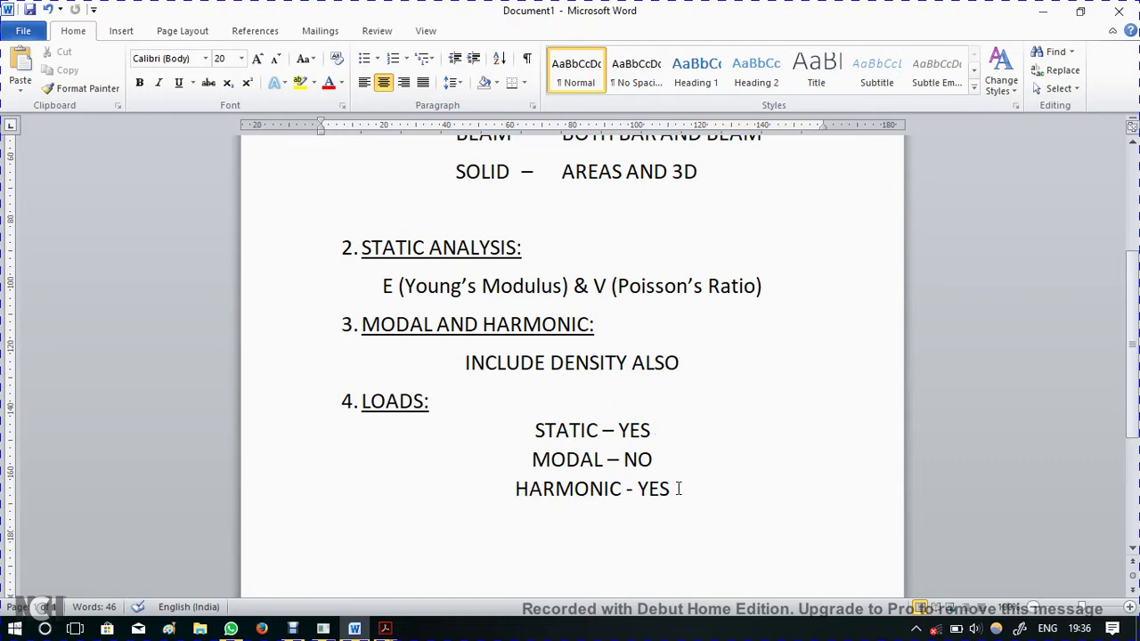
# Review the notes on which of the static, modal and harmonic analyses need loads, and return to the document's beginning
pyautogui.moveTo(677, 489); pyautogui.dragTo(672, 466)
pyautogui.click(715, 457)
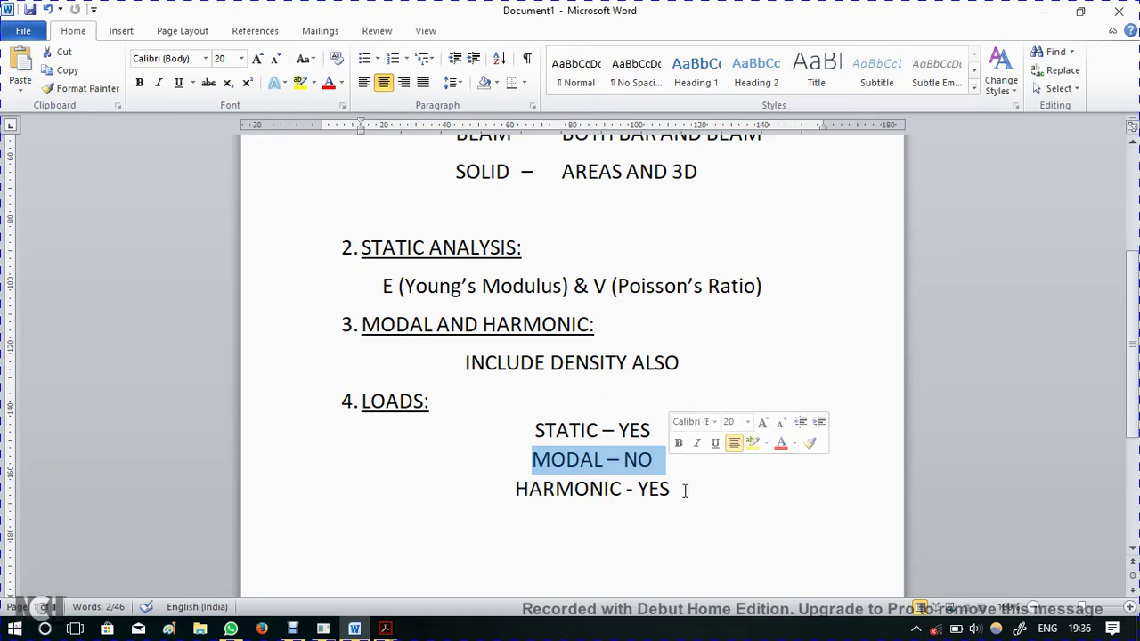
pyautogui.click(721, 491)
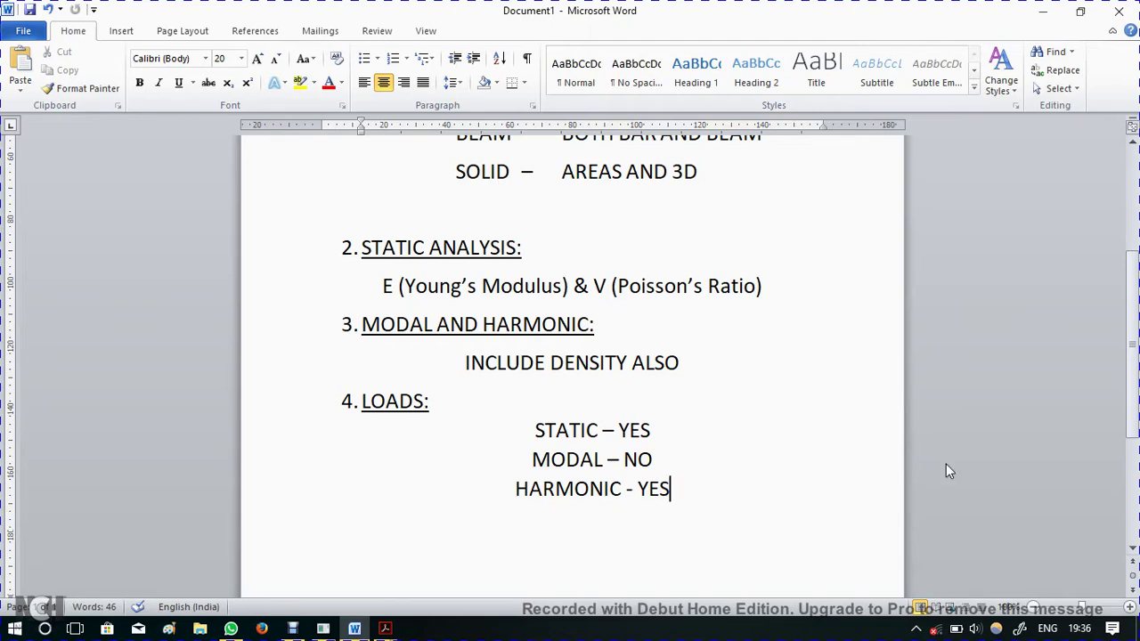
pyautogui.scroll(5, 946, 471)
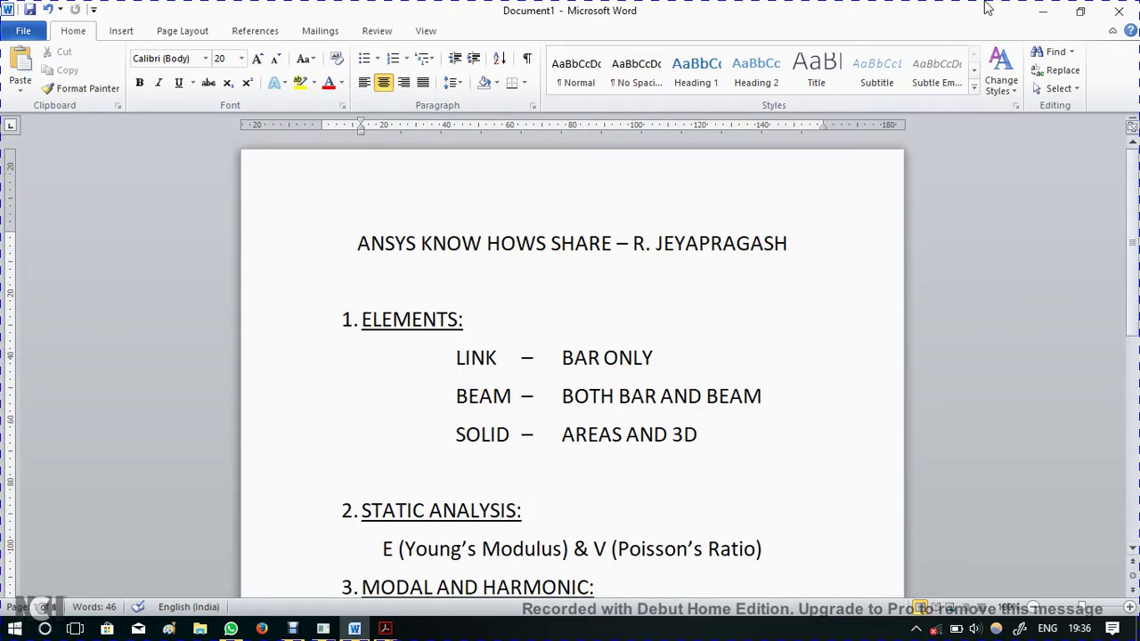
# Bring up the Ex-1(2).pdf exercise and read problem 1 on the square bar under tensile load
pyautogui.click(1041, 11)
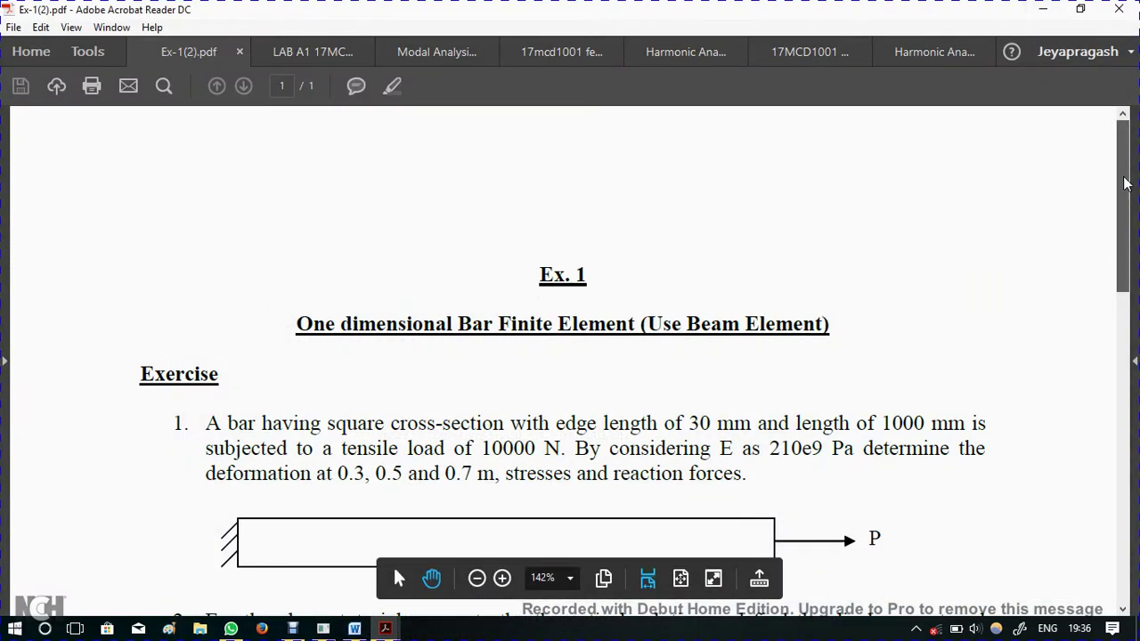
pyautogui.scroll(-3, 1124, 183)
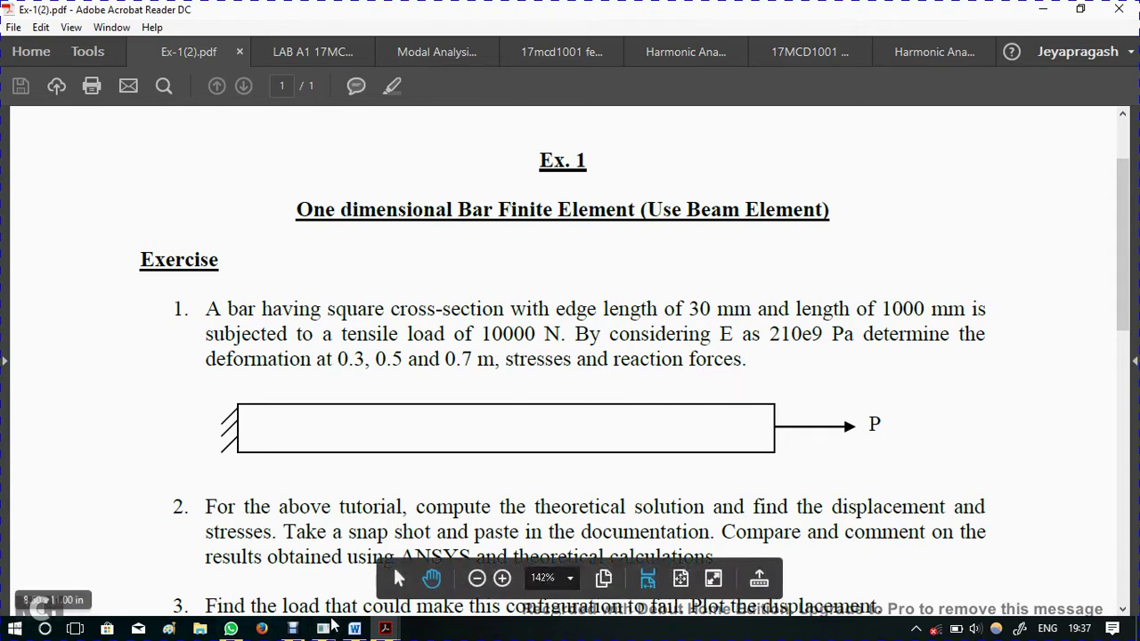
# Switch to ANSYS and set the GUI filtering preferences to the Structural discipline
pyautogui.moveTo(323, 629)
pyautogui.click(370, 561)
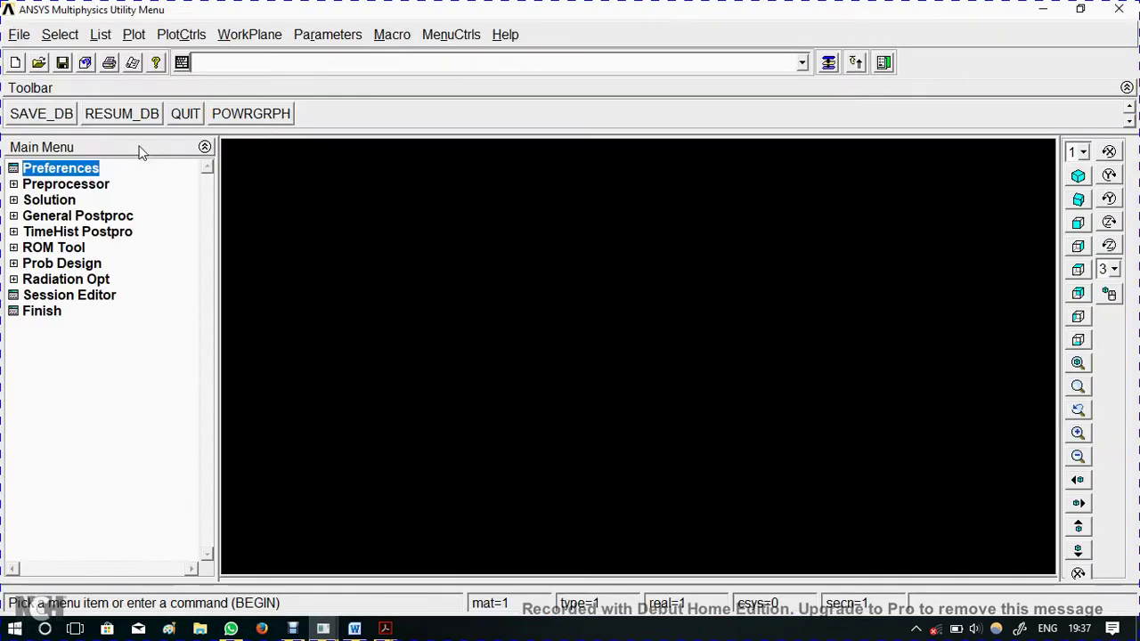
pyautogui.click(74, 171)
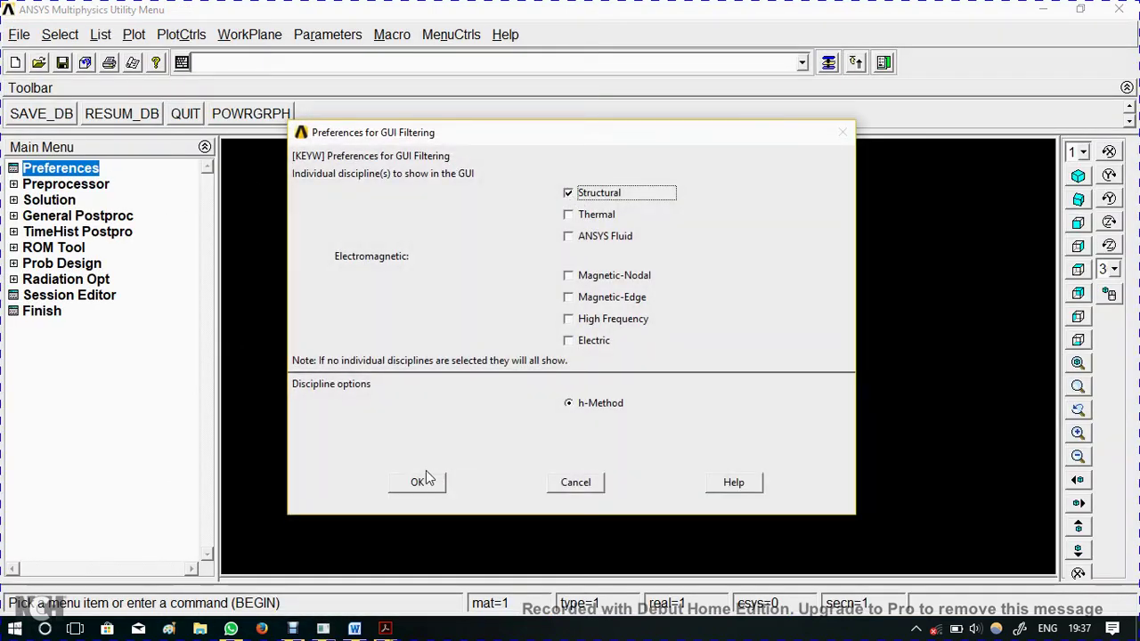
pyautogui.click(422, 482)
# Add the Beam 2 node 188 element type with reference number 1
pyautogui.click(54, 183)
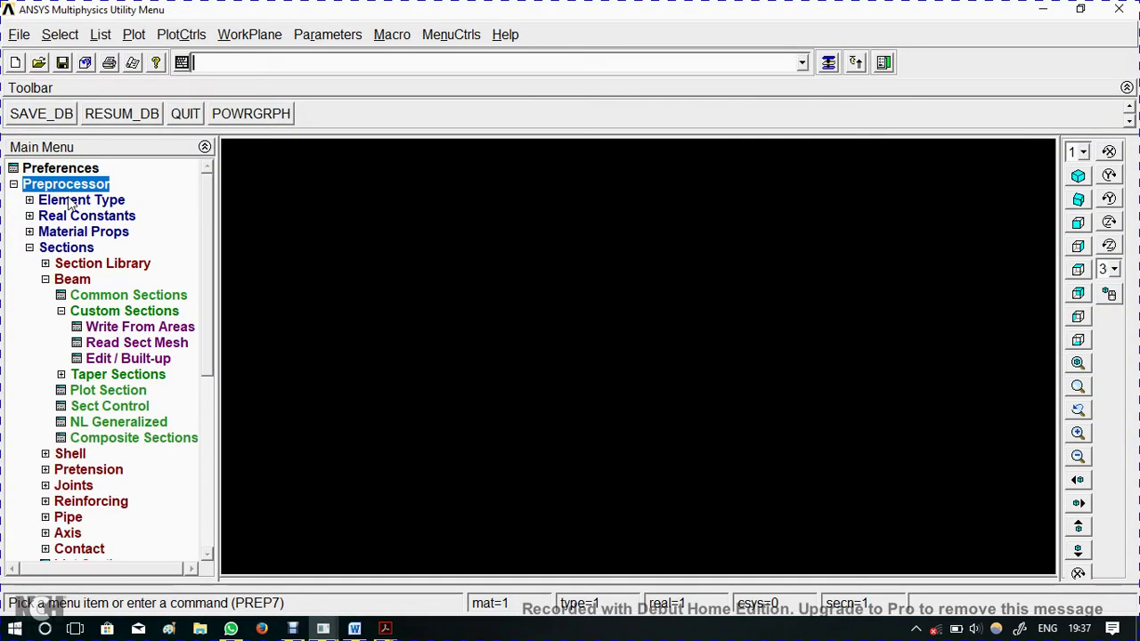
pyautogui.click(76, 200)
pyautogui.click(75, 216)
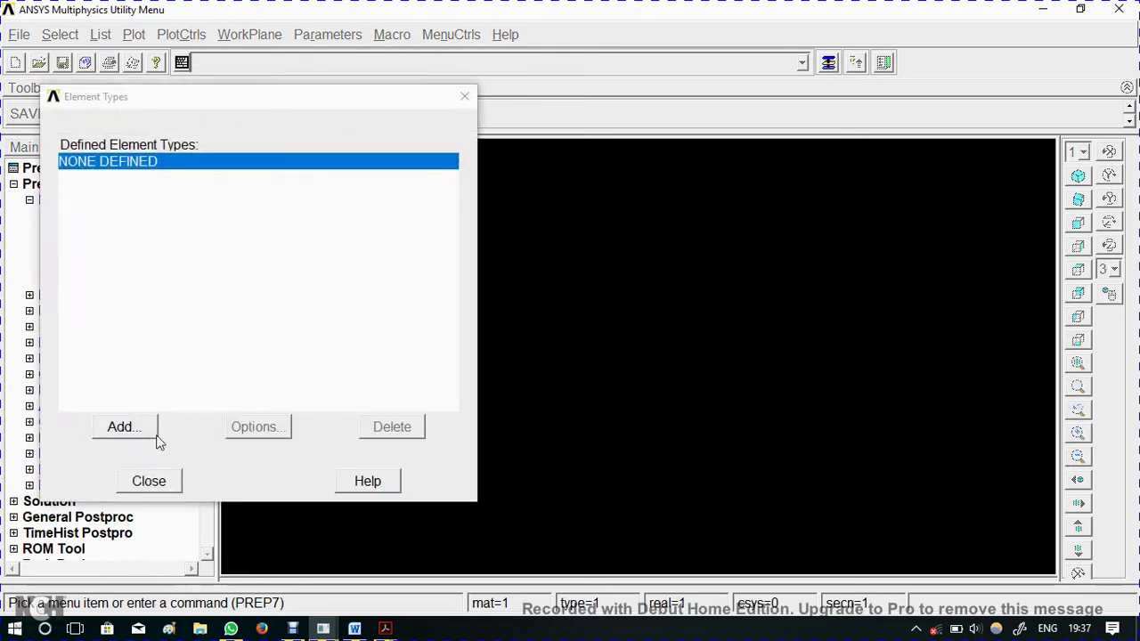
pyautogui.click(133, 433)
pyautogui.click(606, 283)
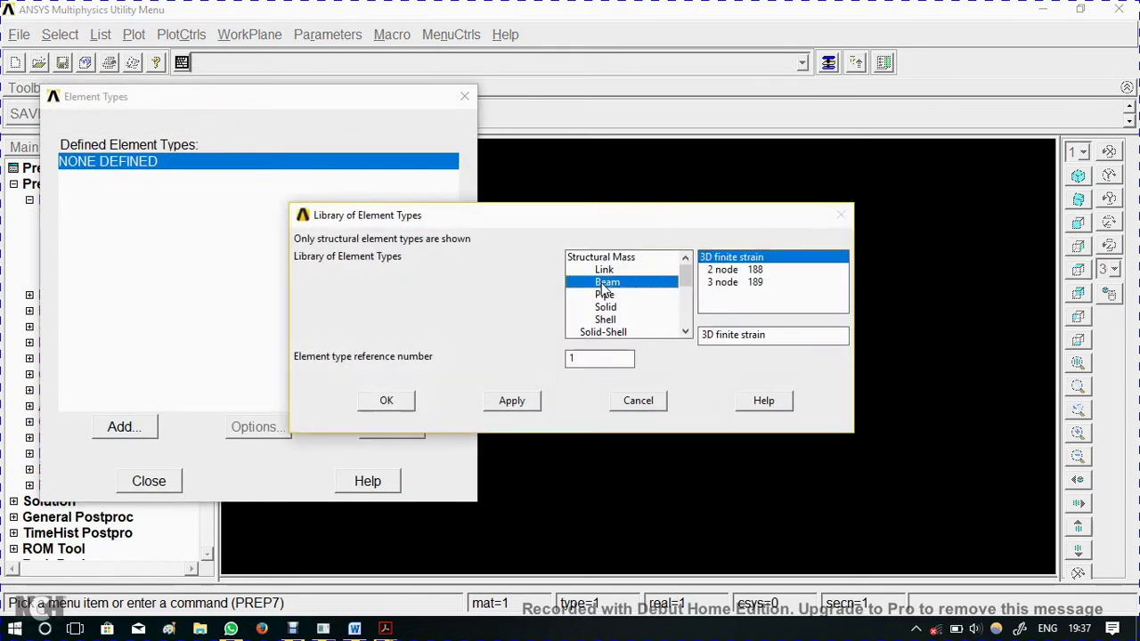
pyautogui.click(722, 270)
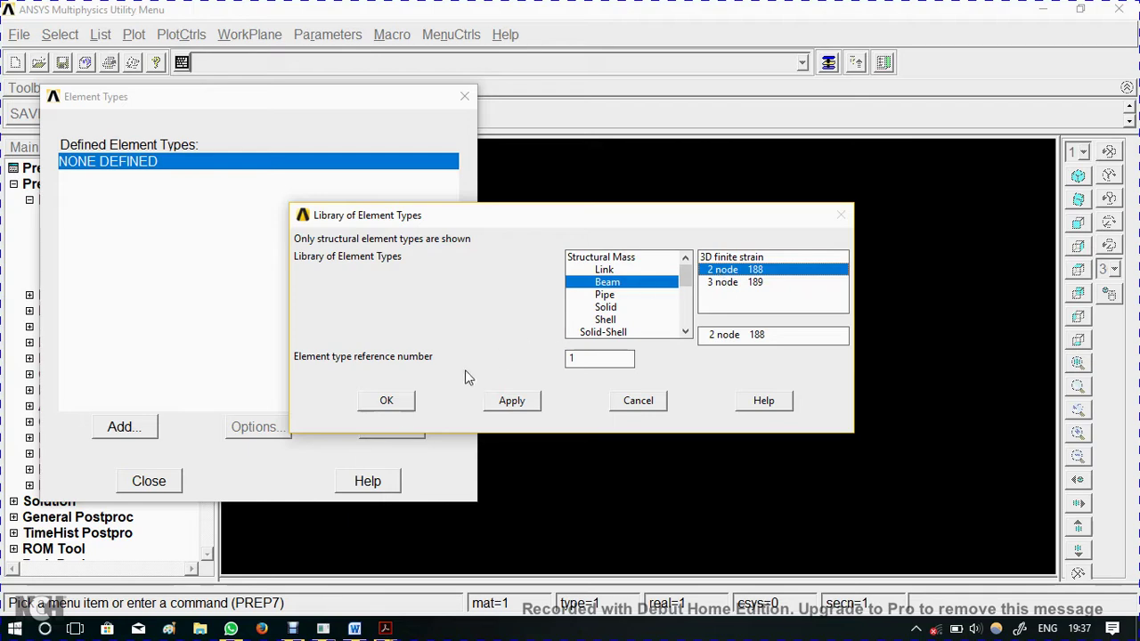
pyautogui.click(384, 400)
pyautogui.click(149, 481)
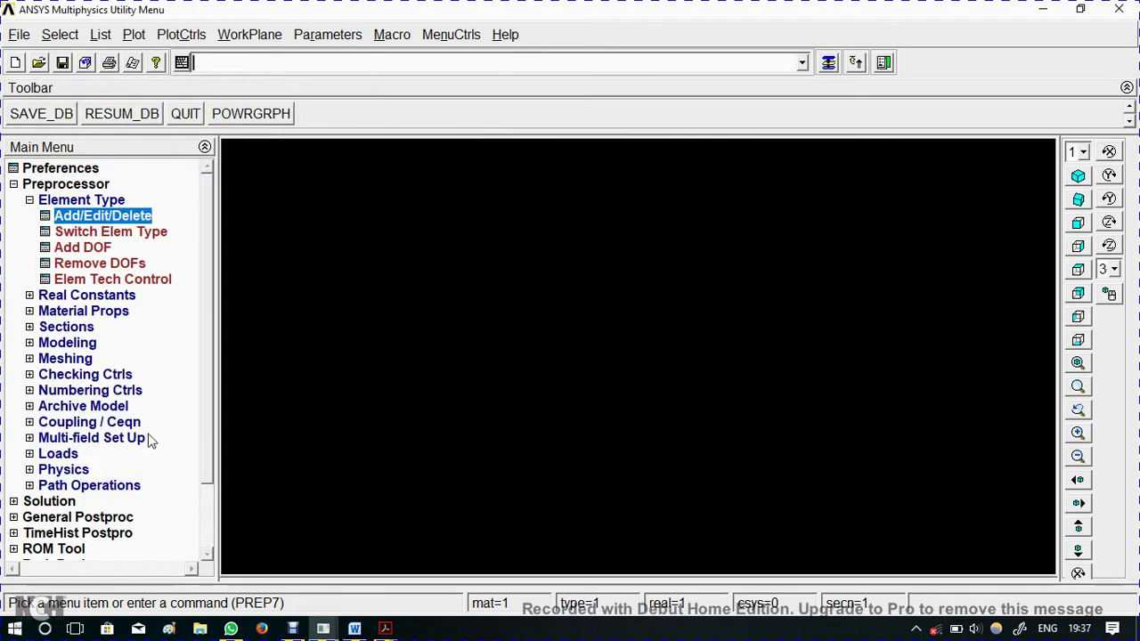
# Define material model 1 as structural linear elastic isotropic with EX 210E9 and PRXY 0.3
pyautogui.click(86, 310)
pyautogui.click(110, 295)
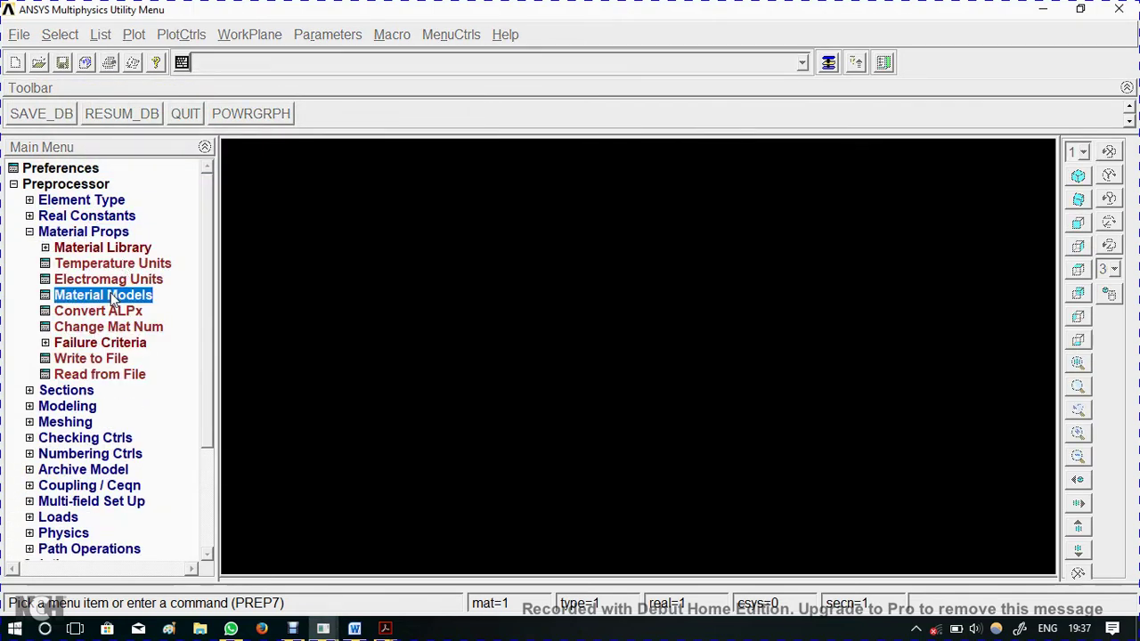
pyautogui.click(589, 285)
pyautogui.doubleClick(589, 285)
pyautogui.doubleClick(614, 301)
pyautogui.doubleClick(640, 318)
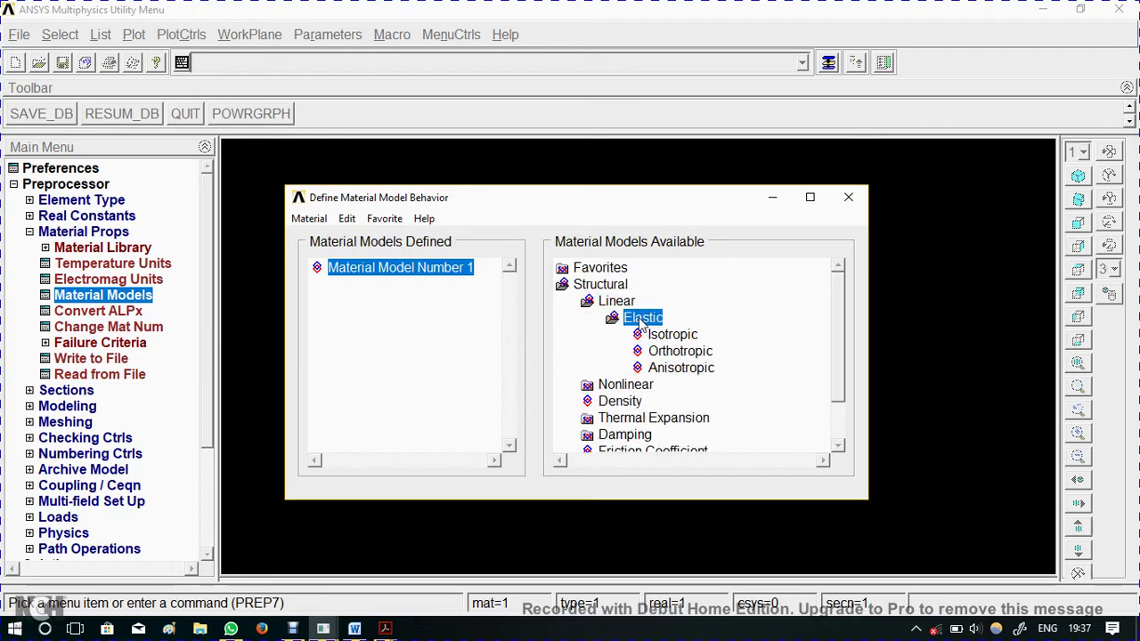
pyautogui.click(670, 336)
pyautogui.doubleClick(670, 339)
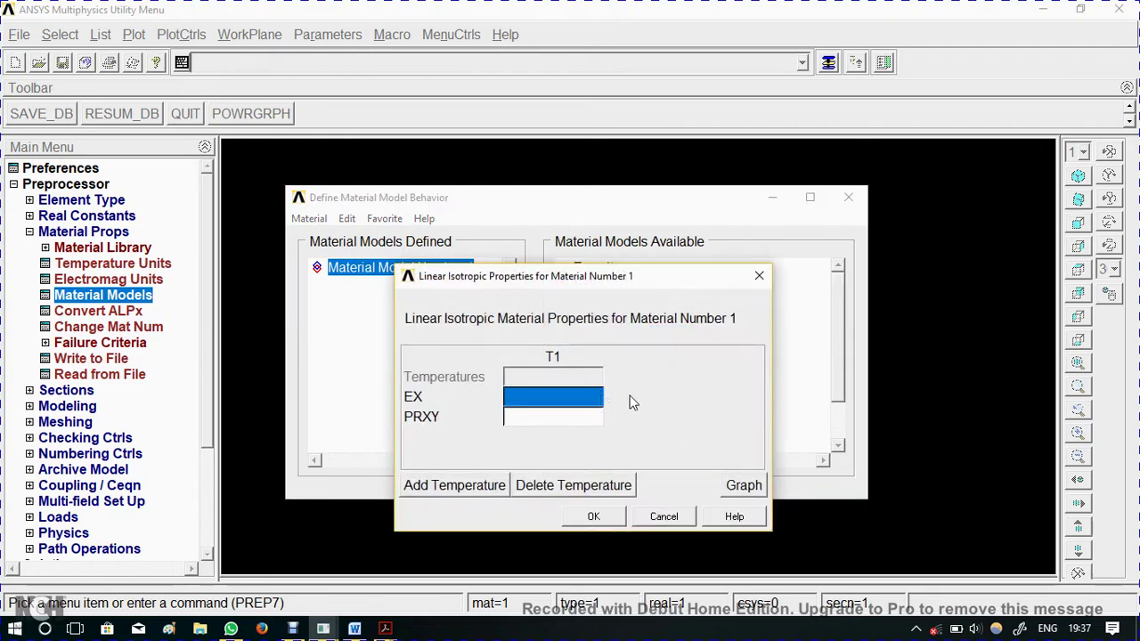
pyautogui.write('210')
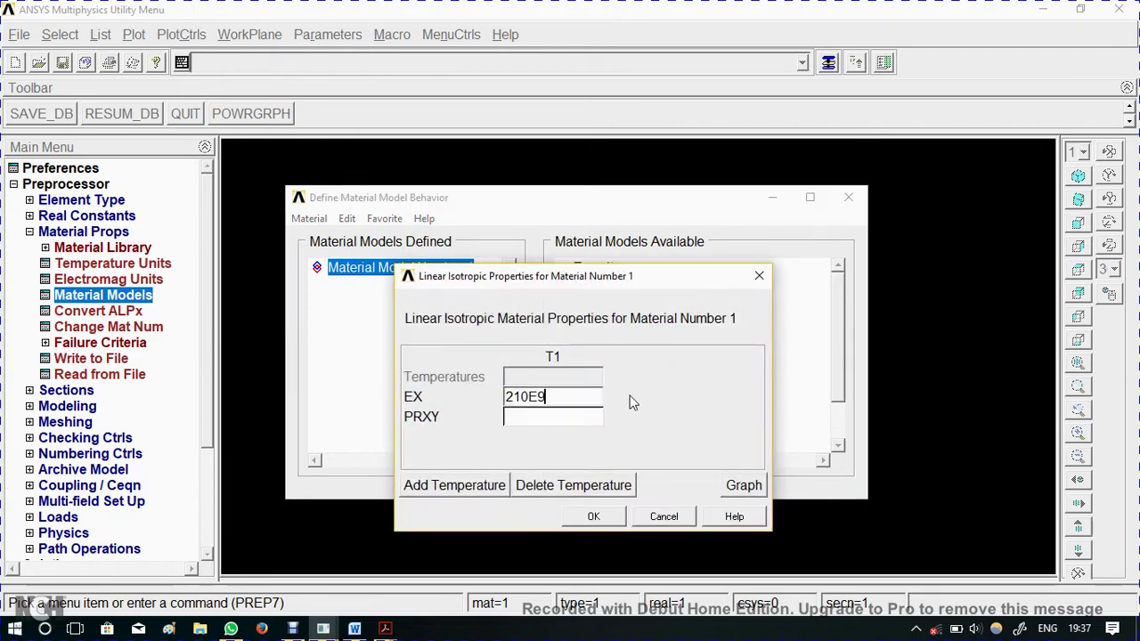
pyautogui.write('E9')
pyautogui.press('Tab')
pyautogui.write('0.3')
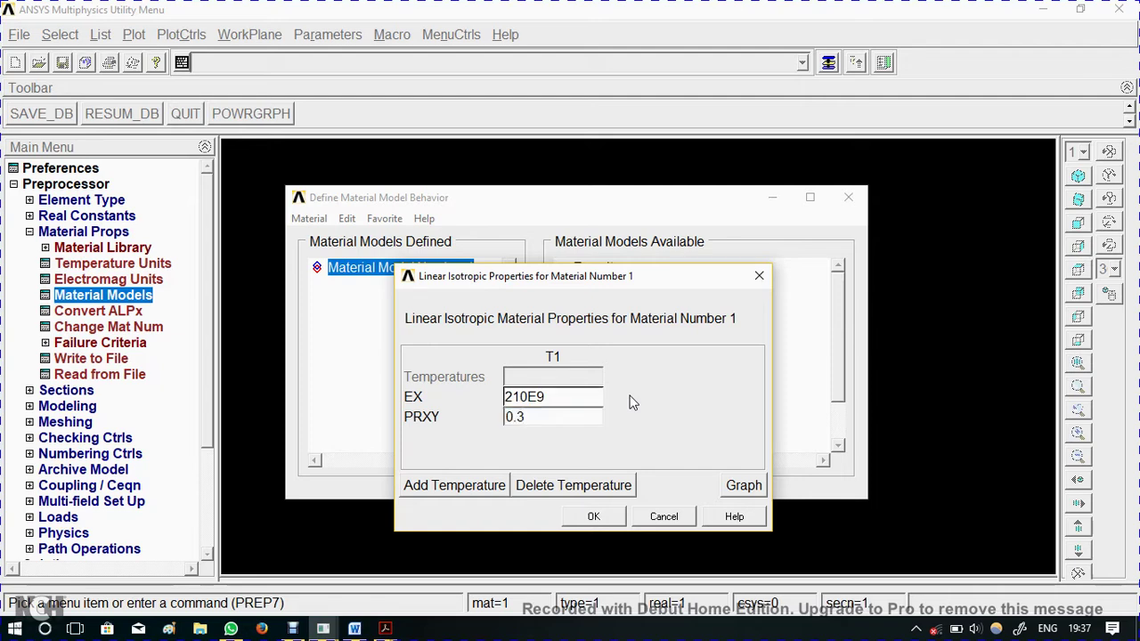
pyautogui.click(593, 516)
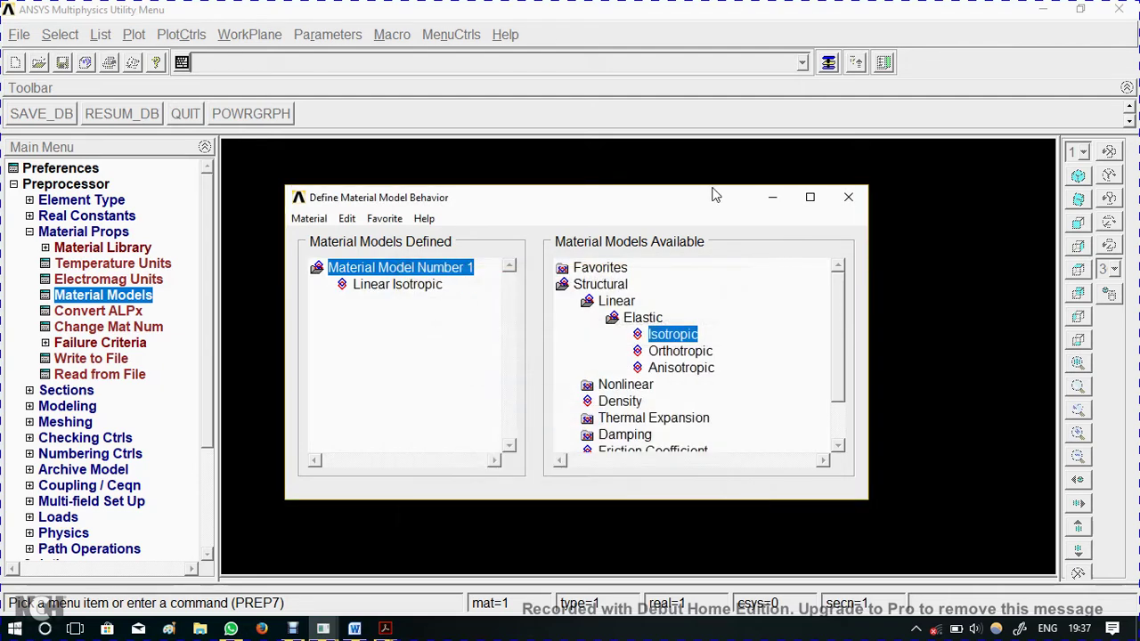
pyautogui.click(848, 198)
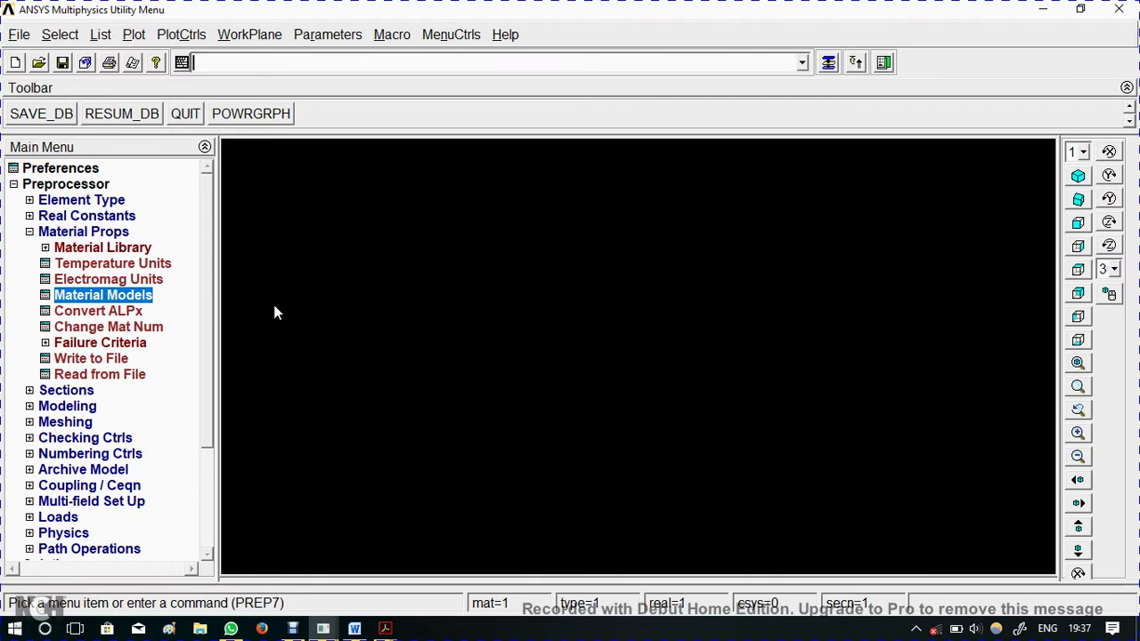
# Define a common beam section with ID 1, a solid rectangular sub-type, B 0.03 and H 0.03
pyautogui.click(61, 391)
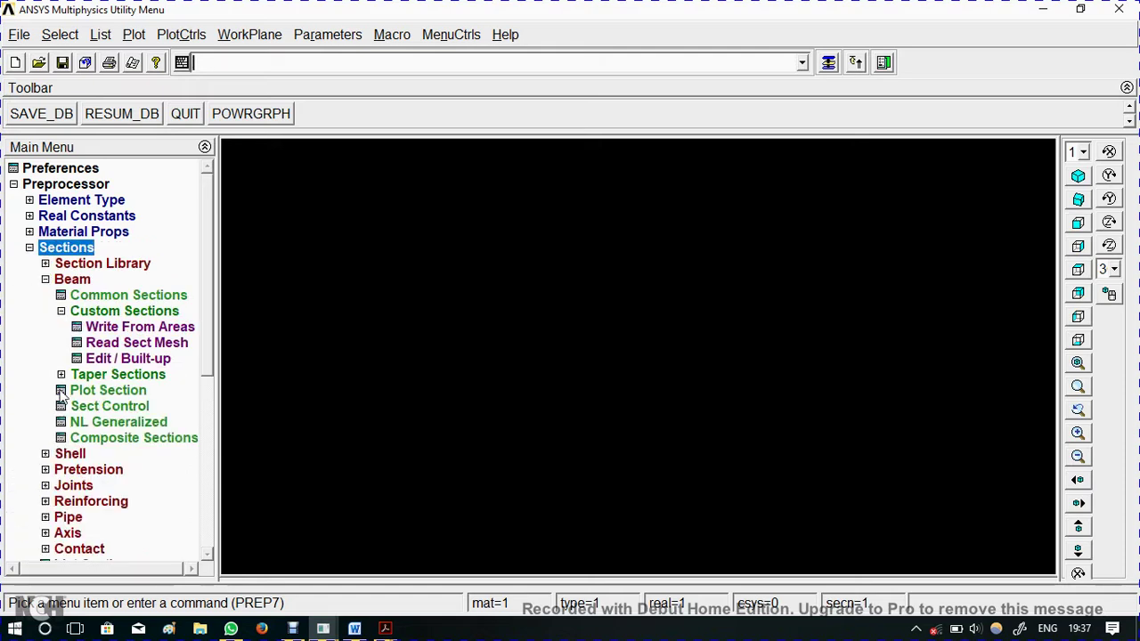
pyautogui.click(103, 297)
pyautogui.click(1038, 283)
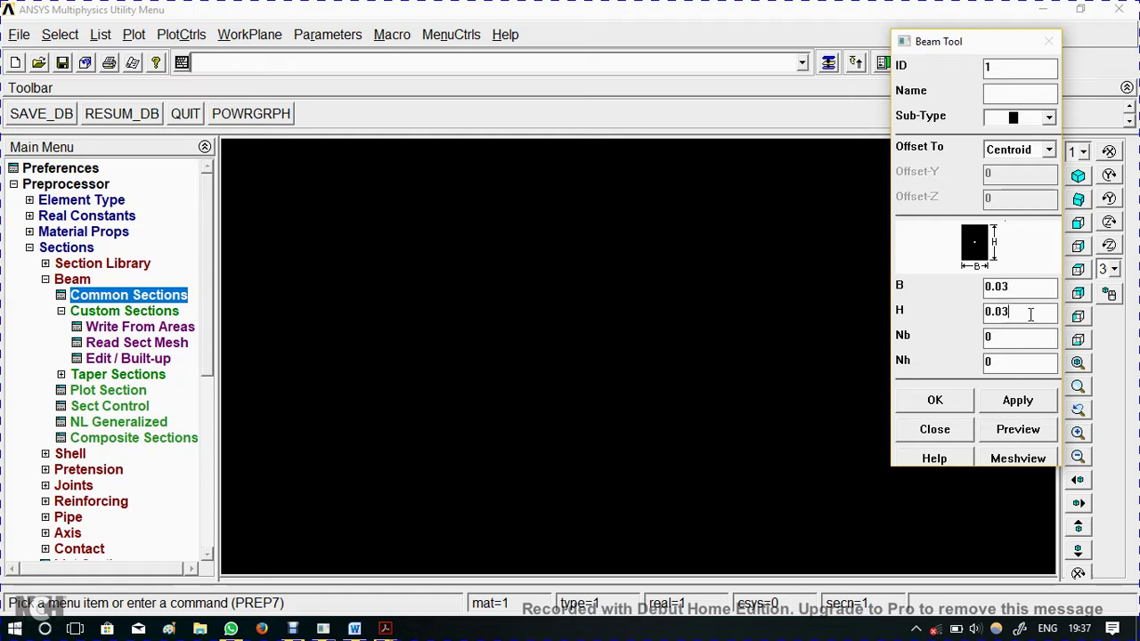
pyautogui.click(1030, 314)
pyautogui.click(920, 407)
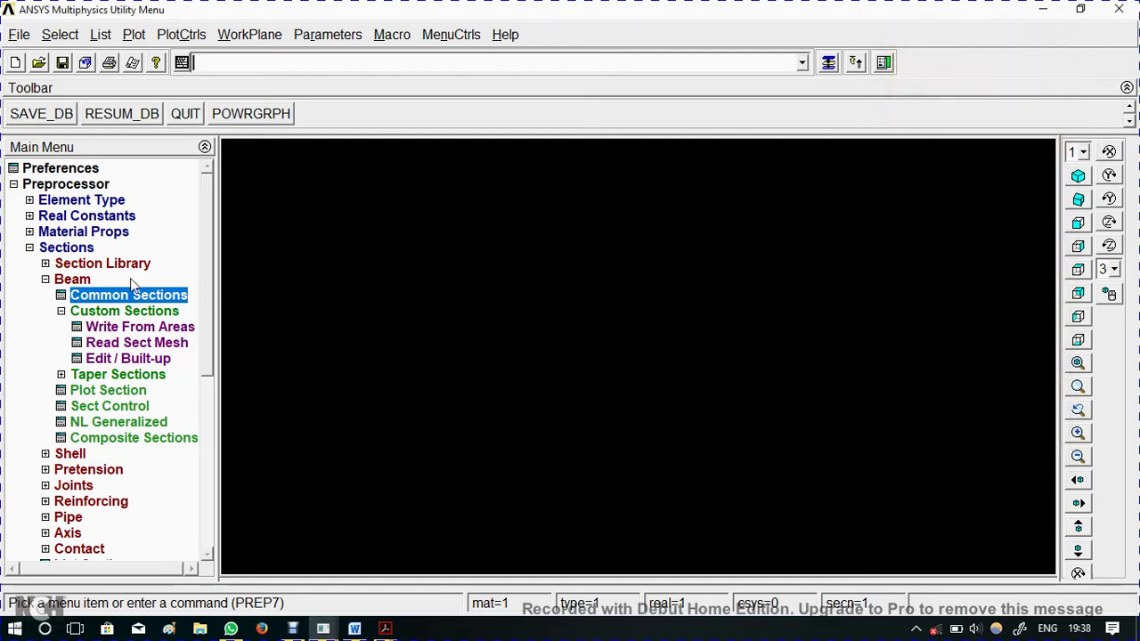
# Create two keypoints in the active coordinate system, one at the origin and one at X = 1
pyautogui.click(68, 249)
pyautogui.click(72, 263)
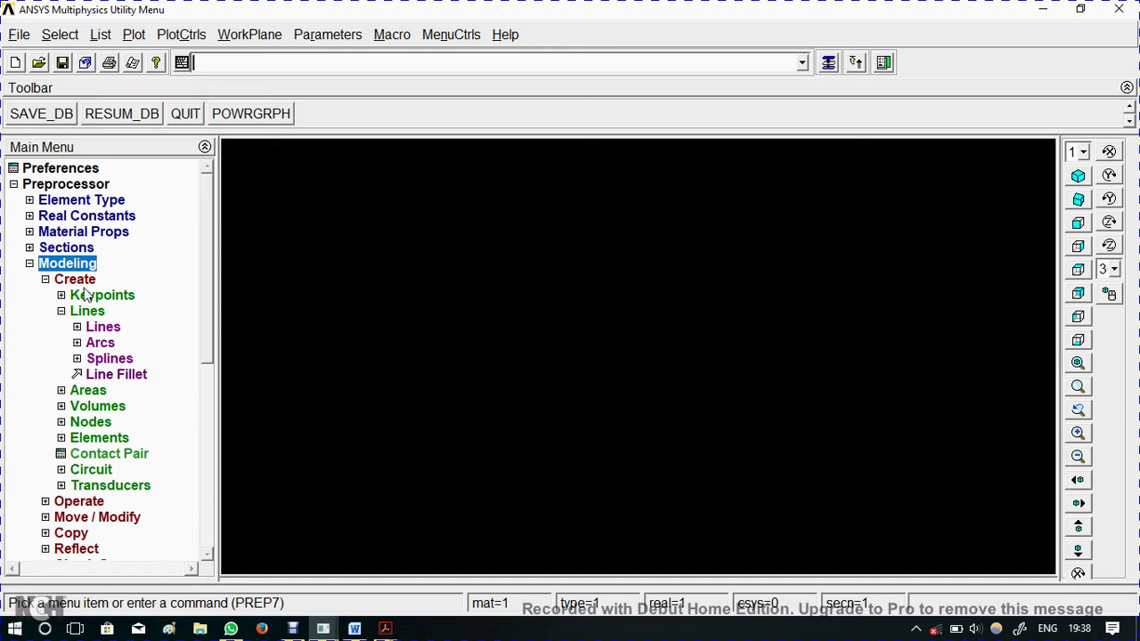
pyautogui.click(84, 296)
pyautogui.click(125, 328)
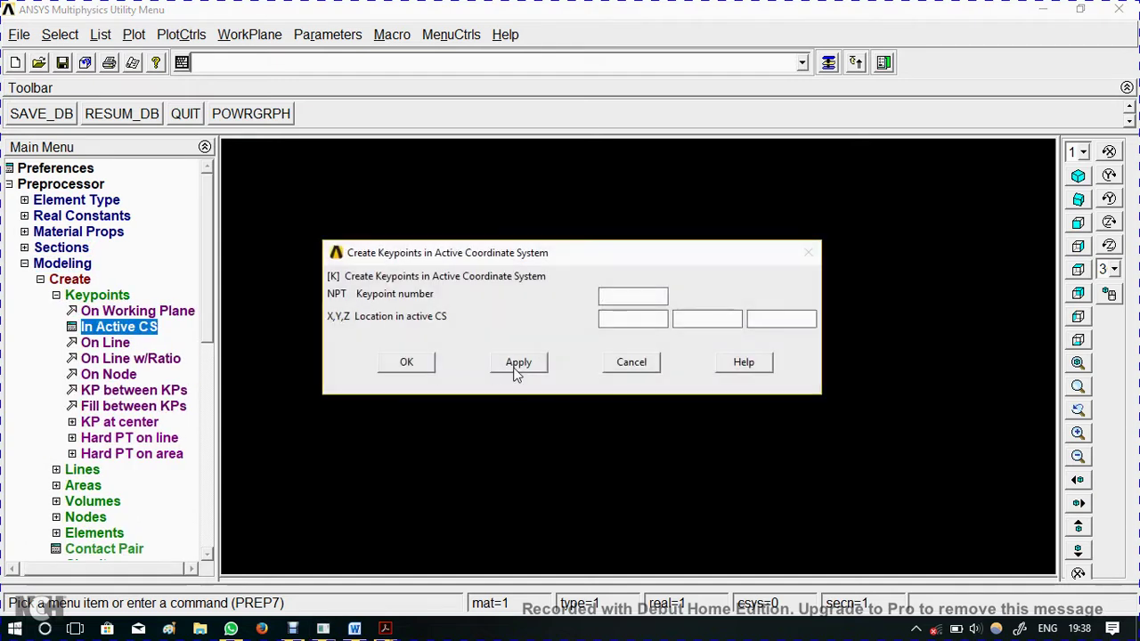
pyautogui.click(620, 320)
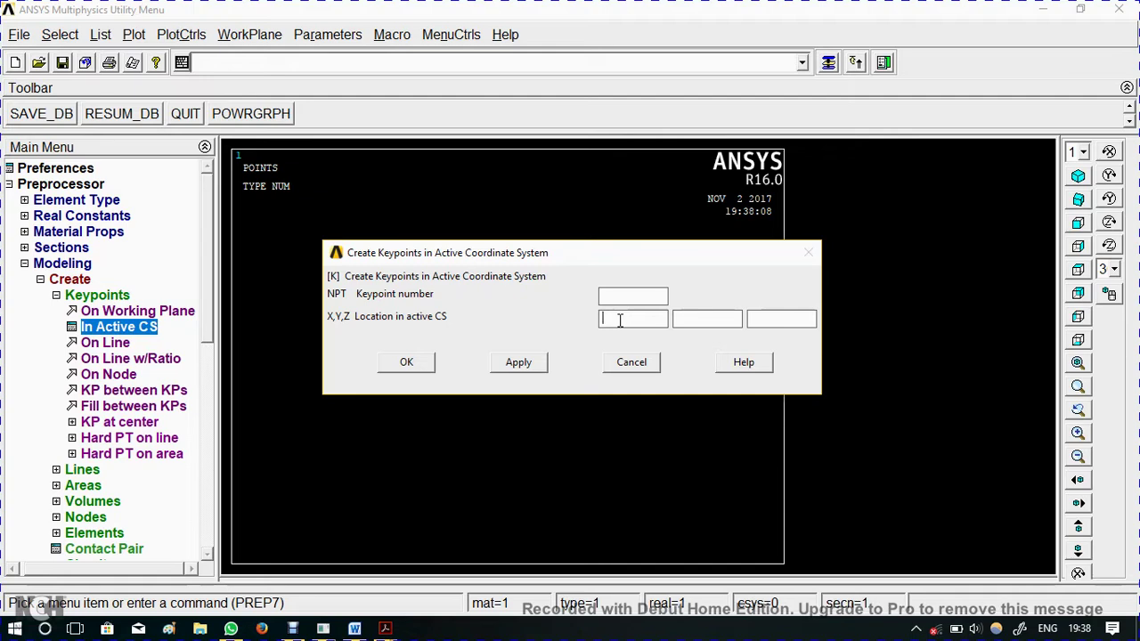
pyautogui.write('1')
pyautogui.click(404, 362)
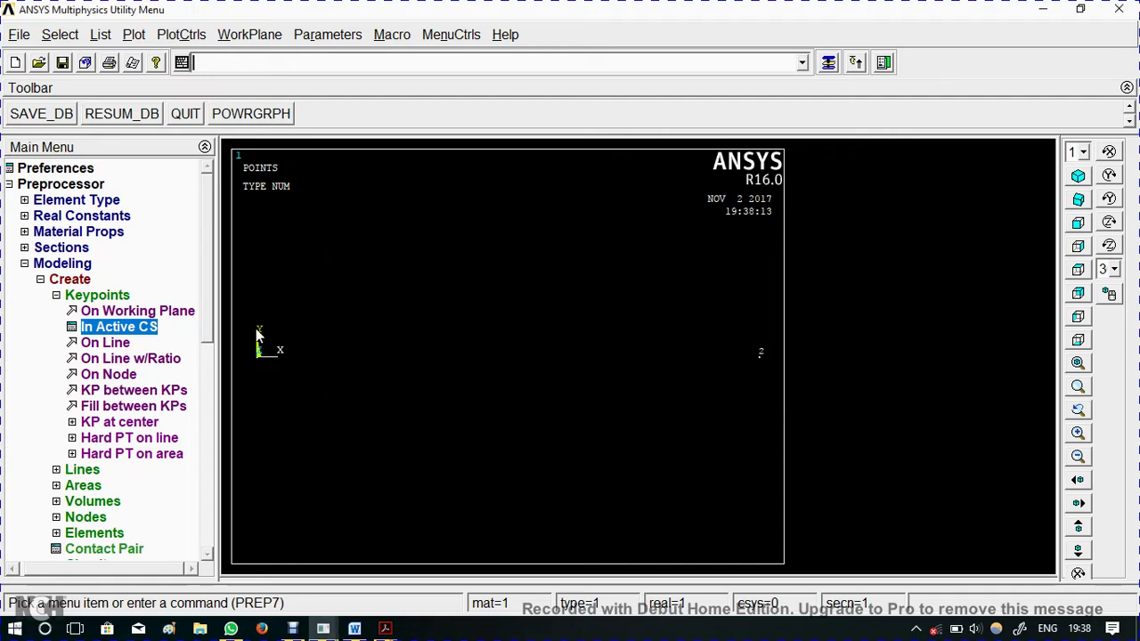
# Create a straight line between keypoints 1 and 2
pyautogui.click(84, 296)
pyautogui.click(85, 310)
pyautogui.click(98, 326)
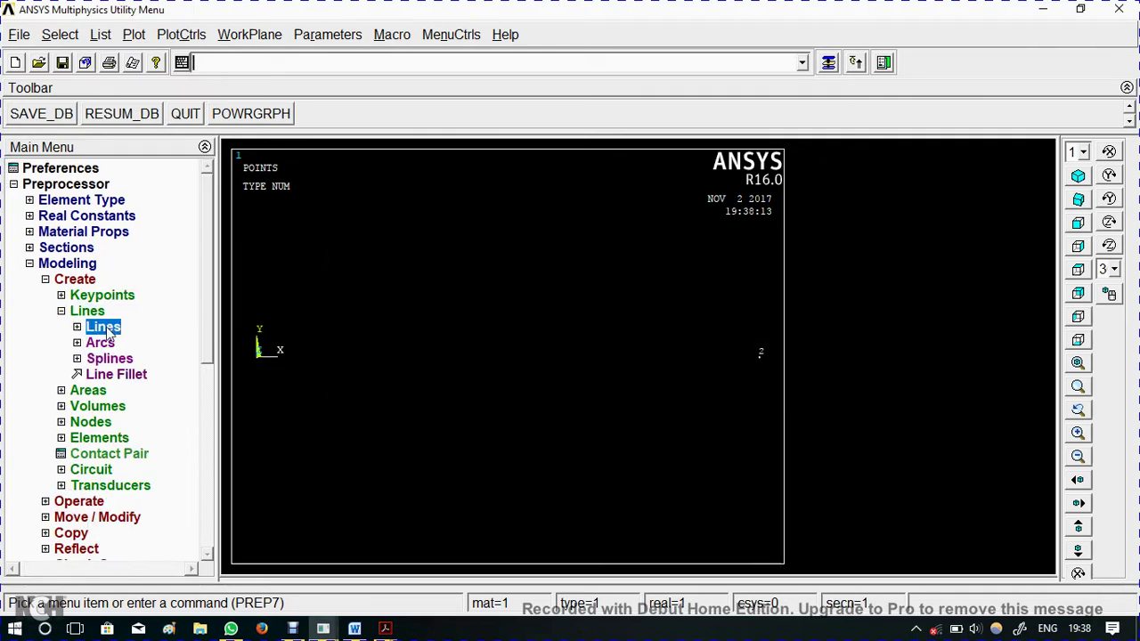
pyautogui.click(143, 343)
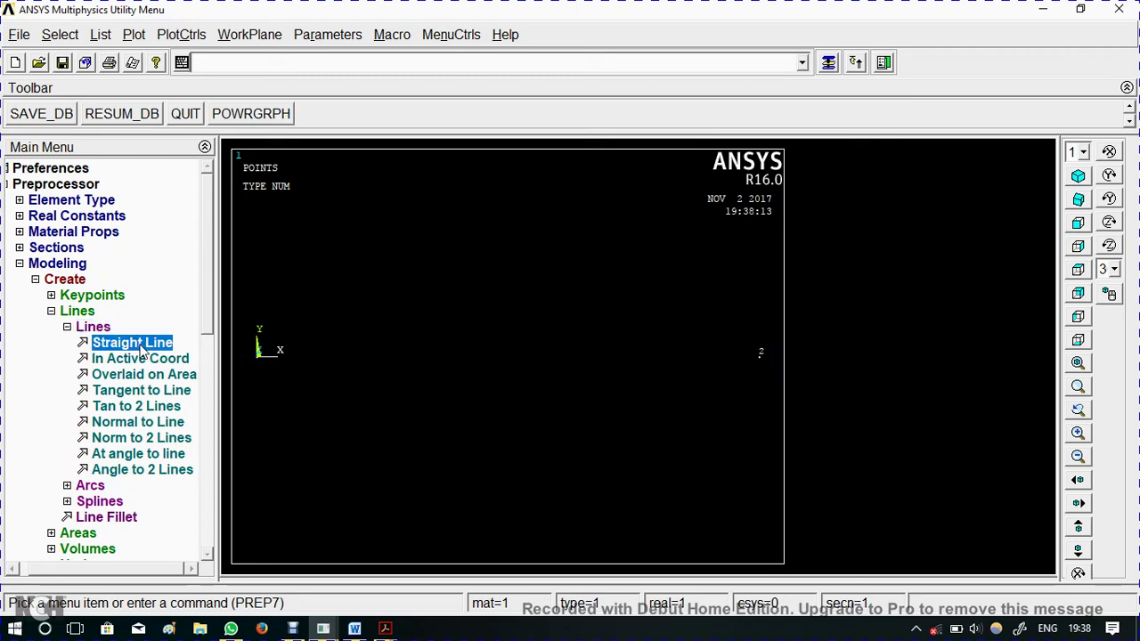
pyautogui.click(257, 353)
pyautogui.click(729, 393)
pyautogui.click(37, 586)
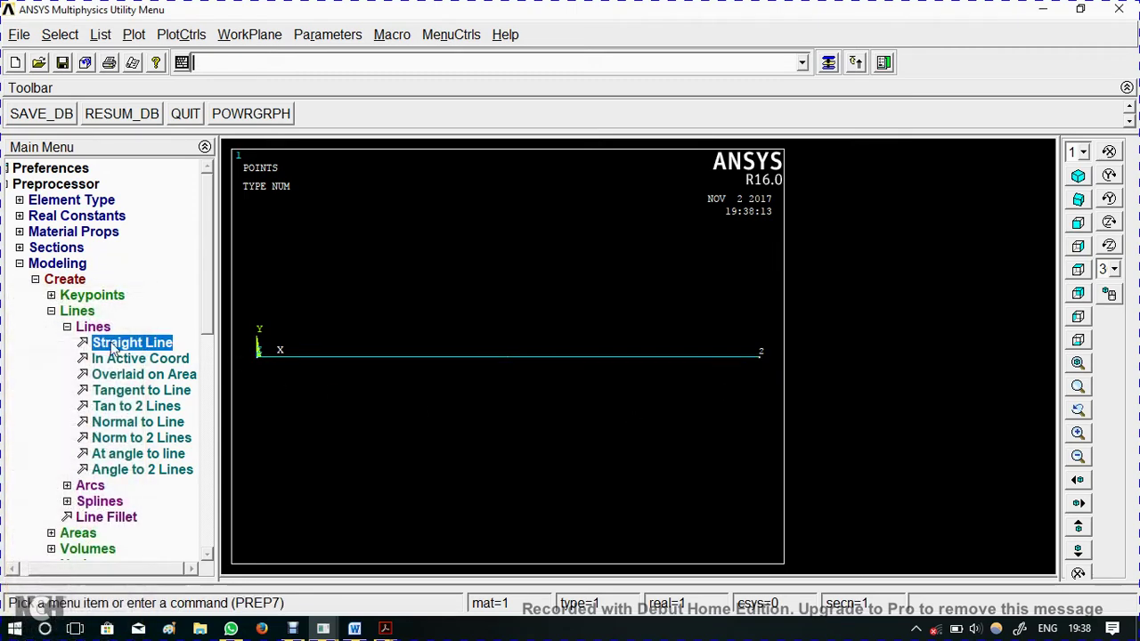
pyautogui.click(62, 277)
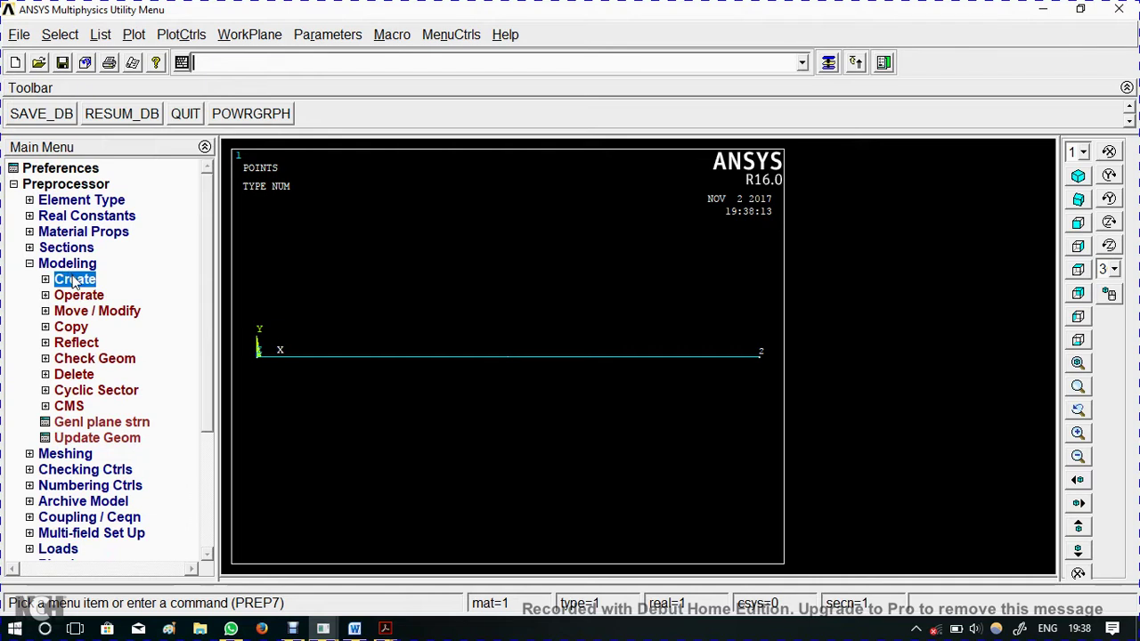
pyautogui.click(68, 269)
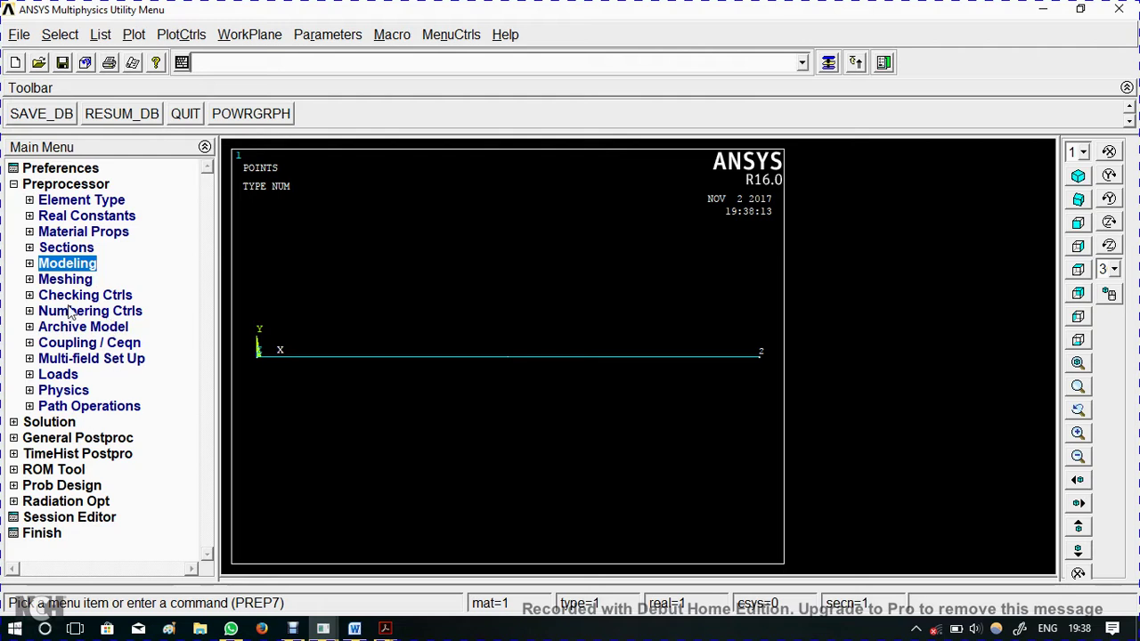
pyautogui.click(69, 281)
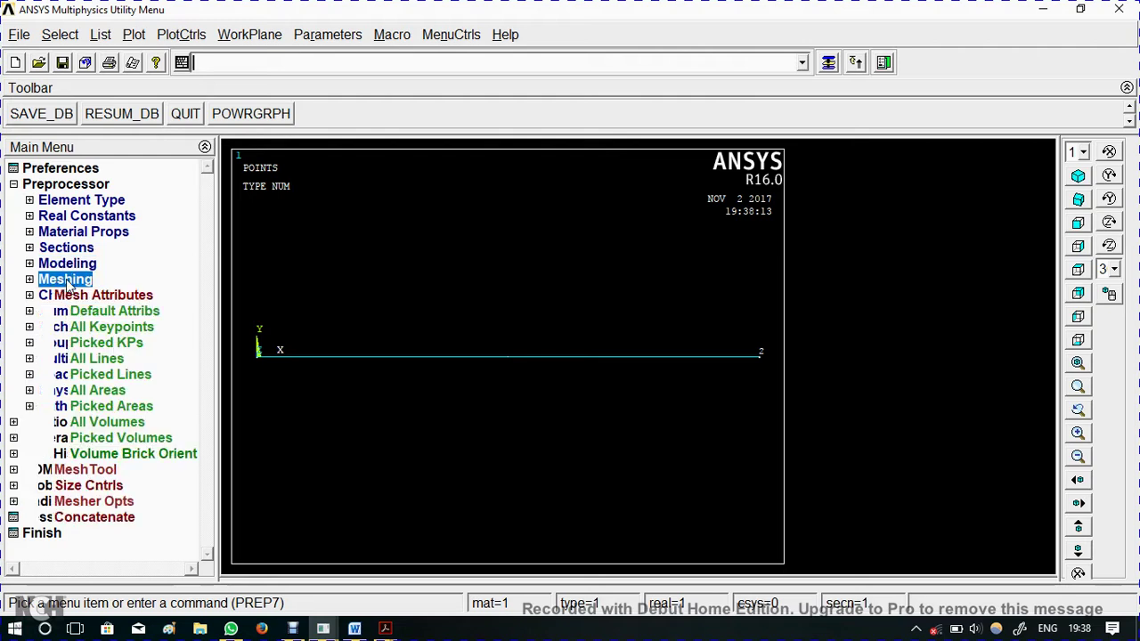
pyautogui.click(102, 375)
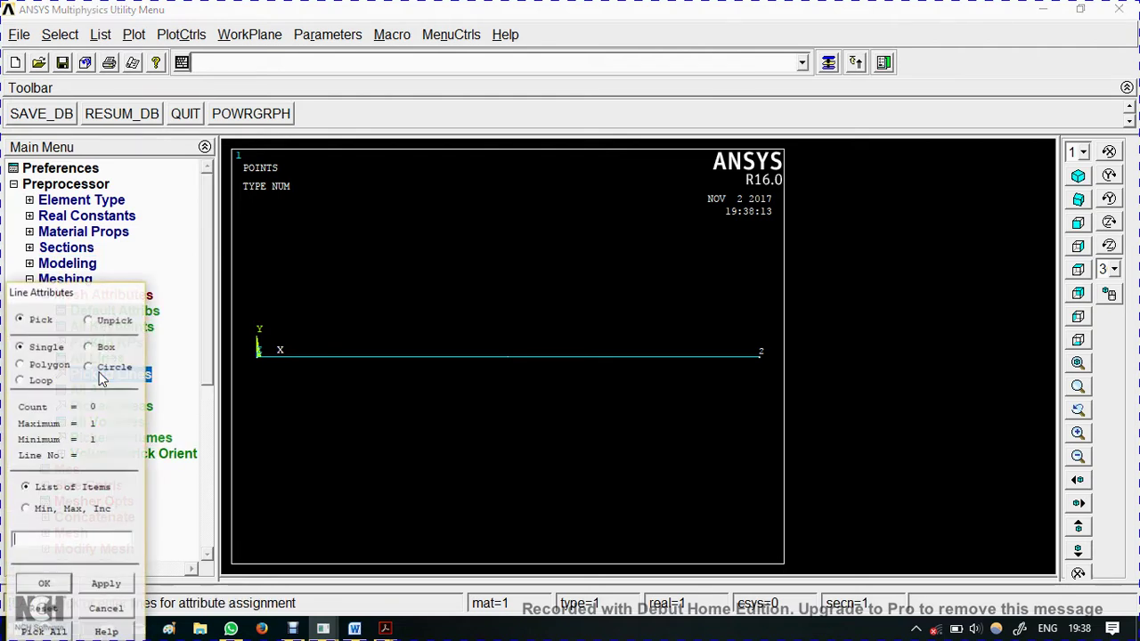
pyautogui.click(87, 611)
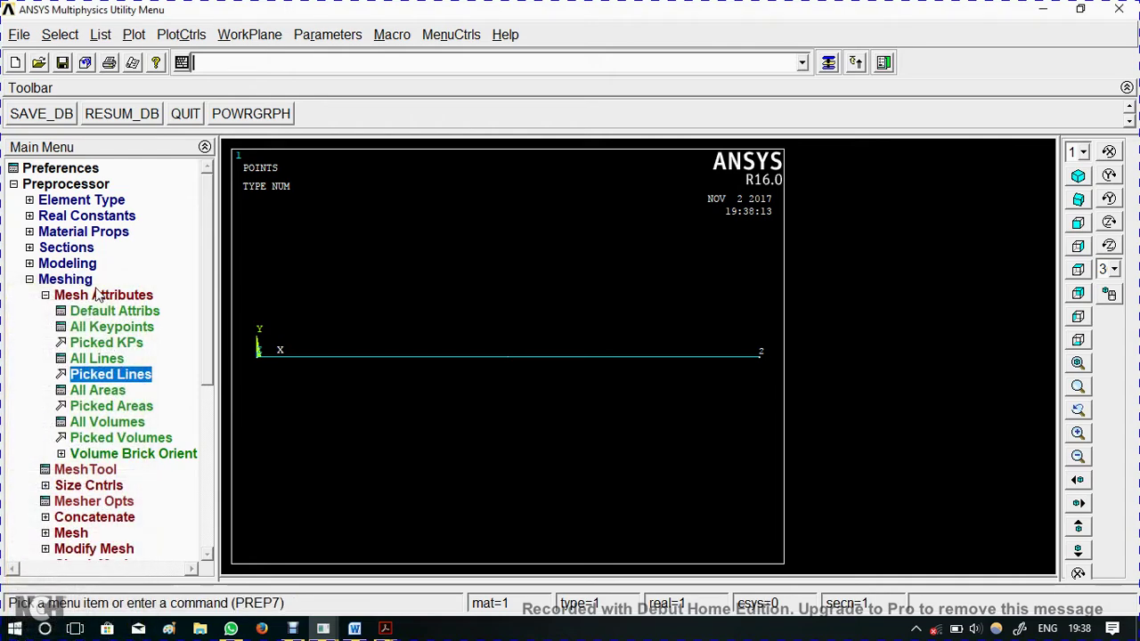
# Set the line's element size in the MeshTool to 10 element divisions
pyautogui.click(87, 299)
pyautogui.click(88, 314)
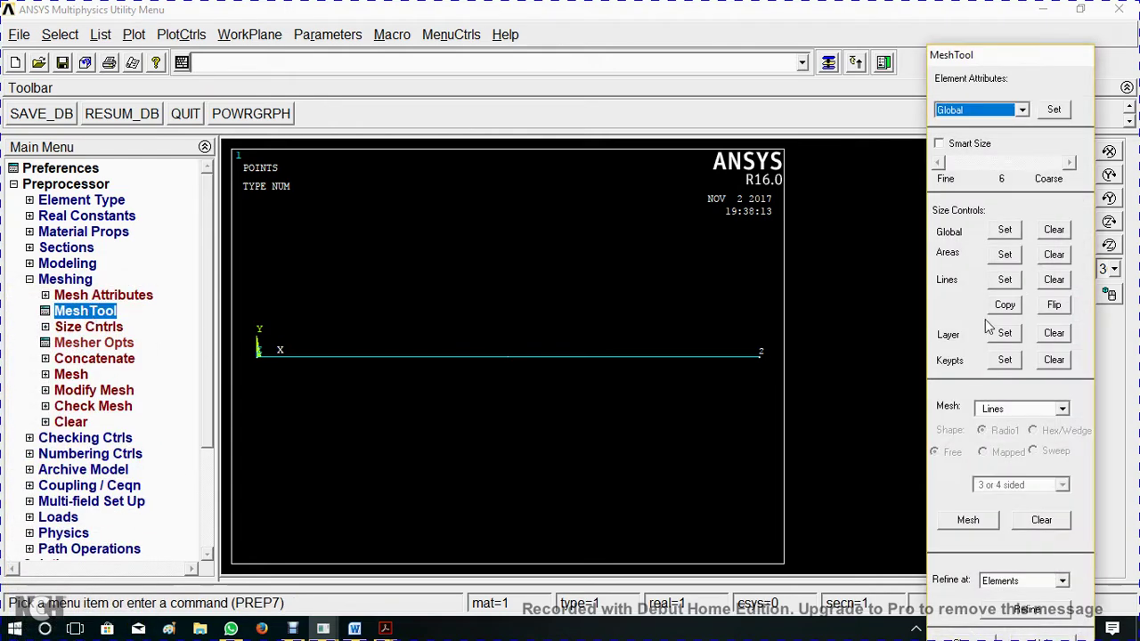
pyautogui.click(1004, 279)
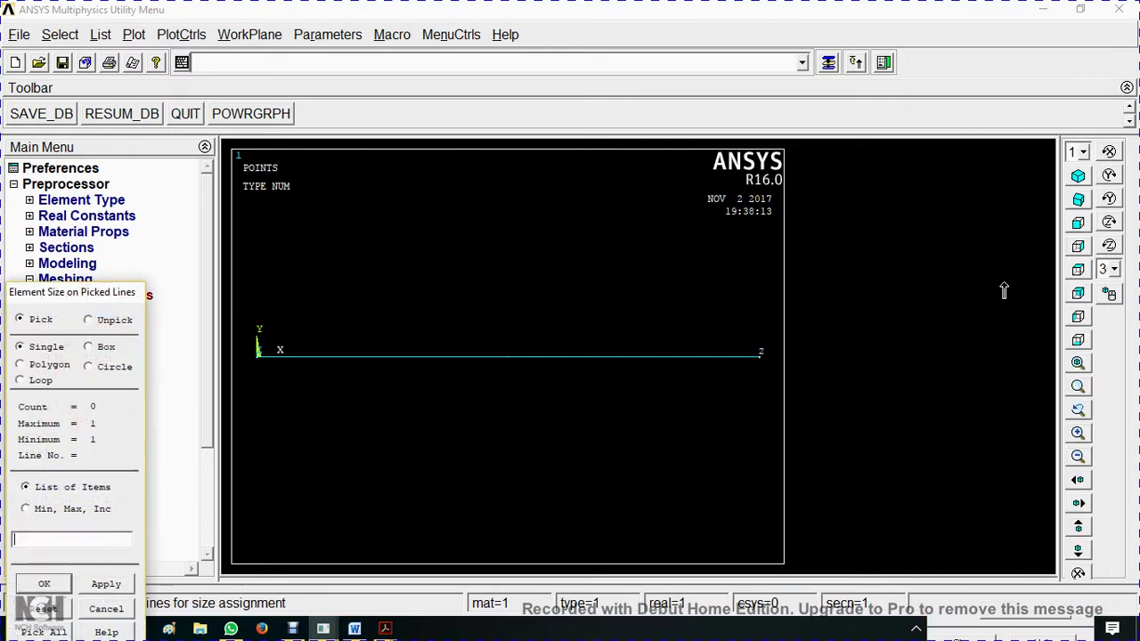
pyautogui.click(494, 372)
pyautogui.click(44, 583)
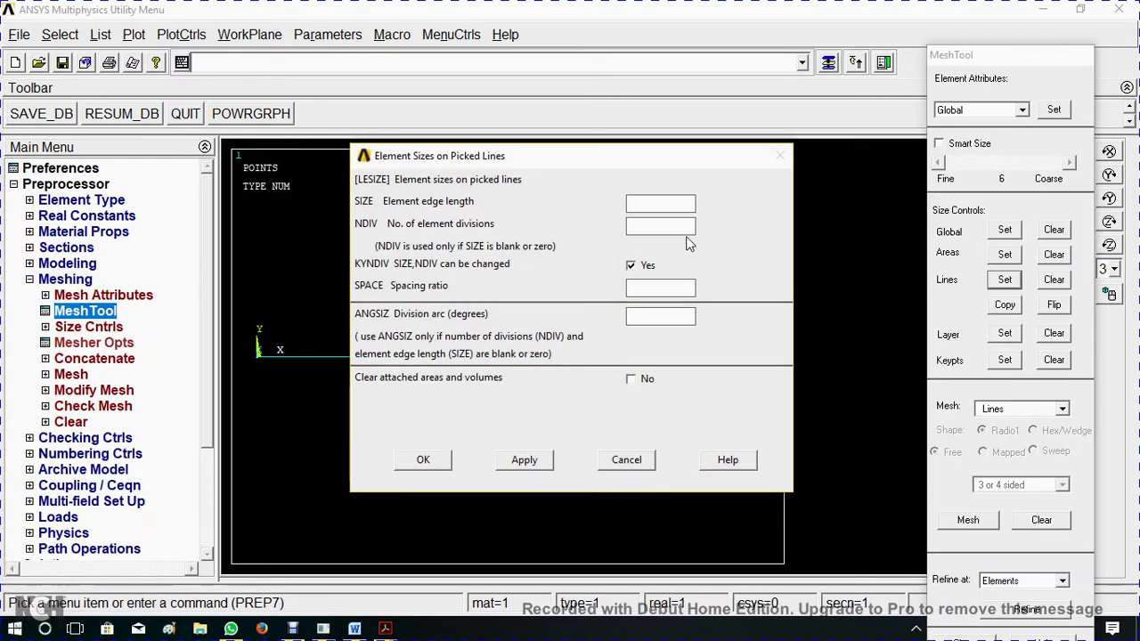
pyautogui.click(675, 227)
pyautogui.click(428, 460)
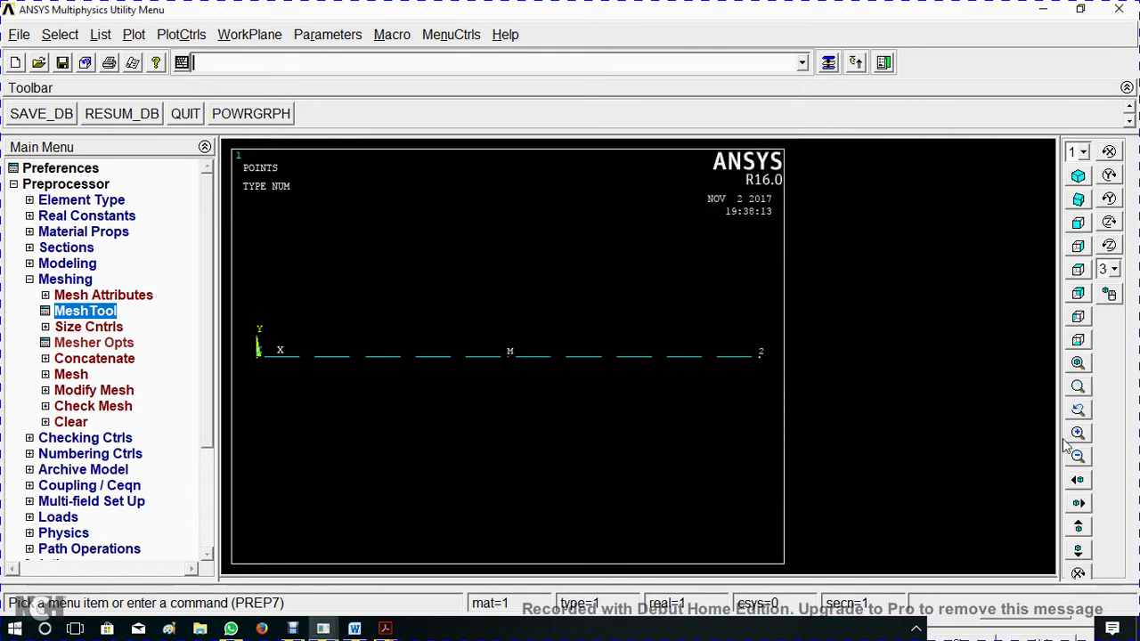
# Mesh the bar line with the MeshTool and close the tool
pyautogui.click(828, 70)
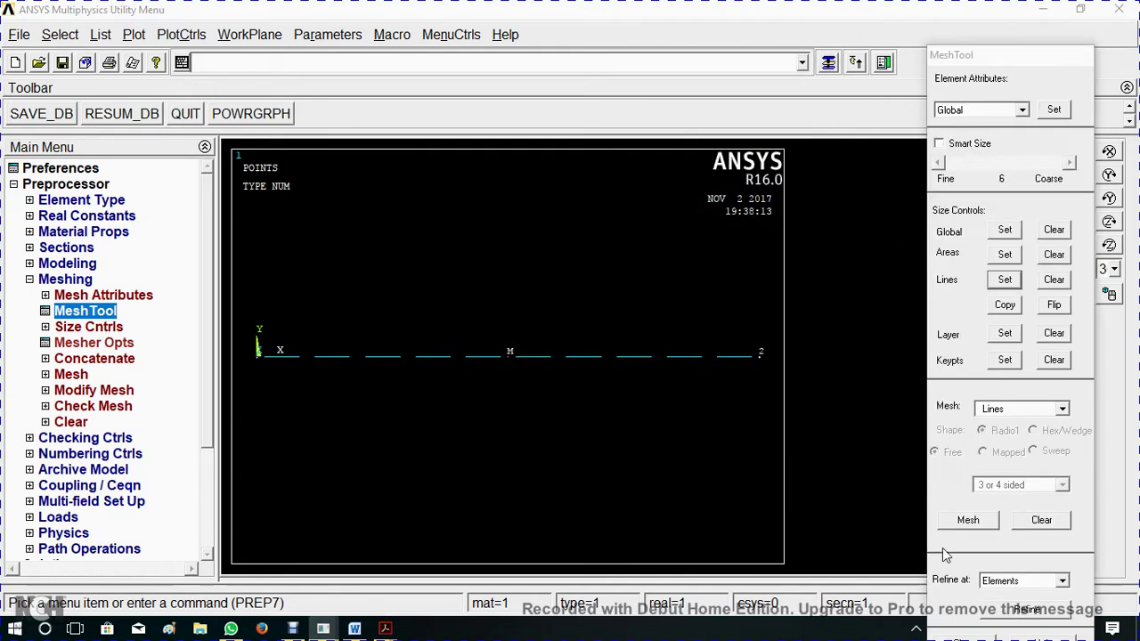
pyautogui.click(968, 520)
pyautogui.click(511, 355)
pyautogui.click(44, 583)
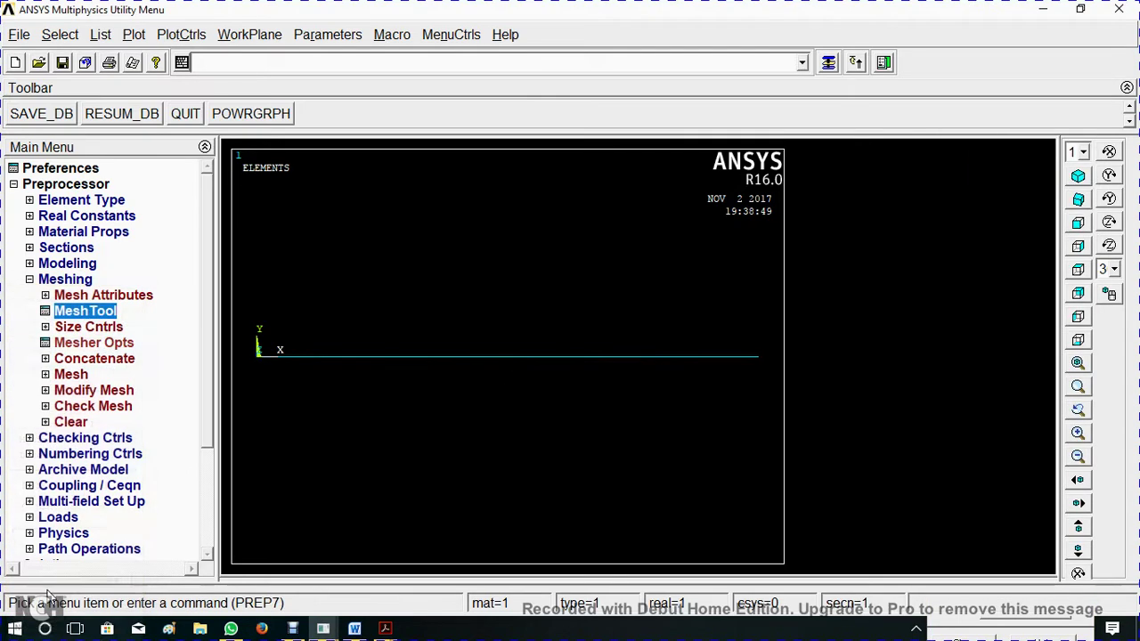
pyautogui.click(828, 64)
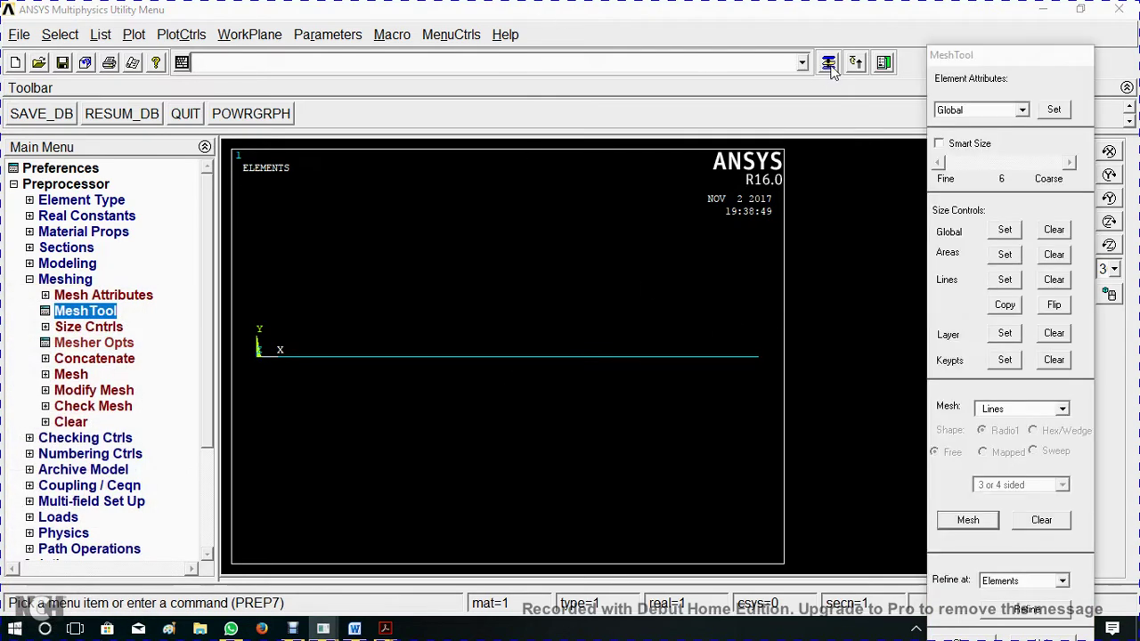
pyautogui.moveTo(951, 58); pyautogui.dragTo(954, 14)
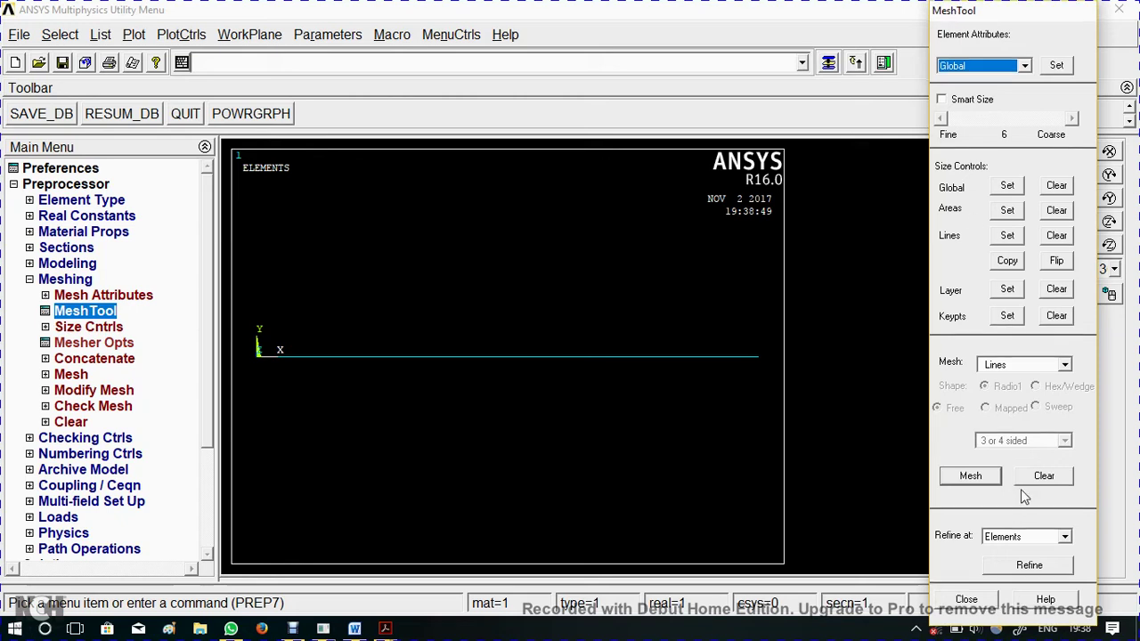
pyautogui.click(966, 599)
# Define a new analysis of type Static under the preprocessor's loads
pyautogui.click(41, 281)
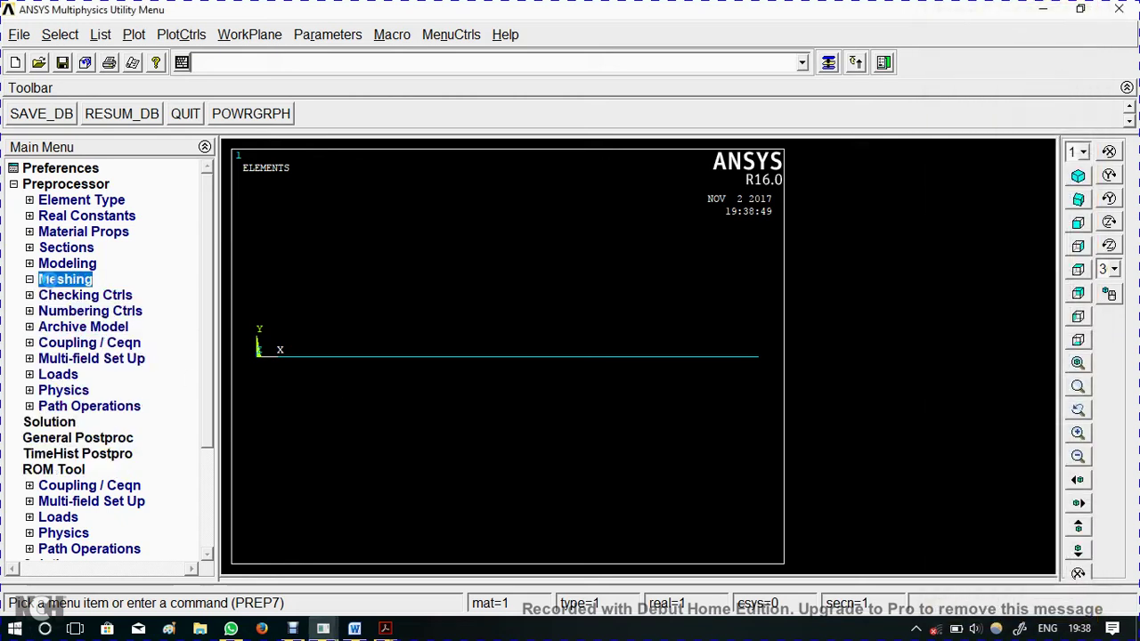
pyautogui.click(57, 376)
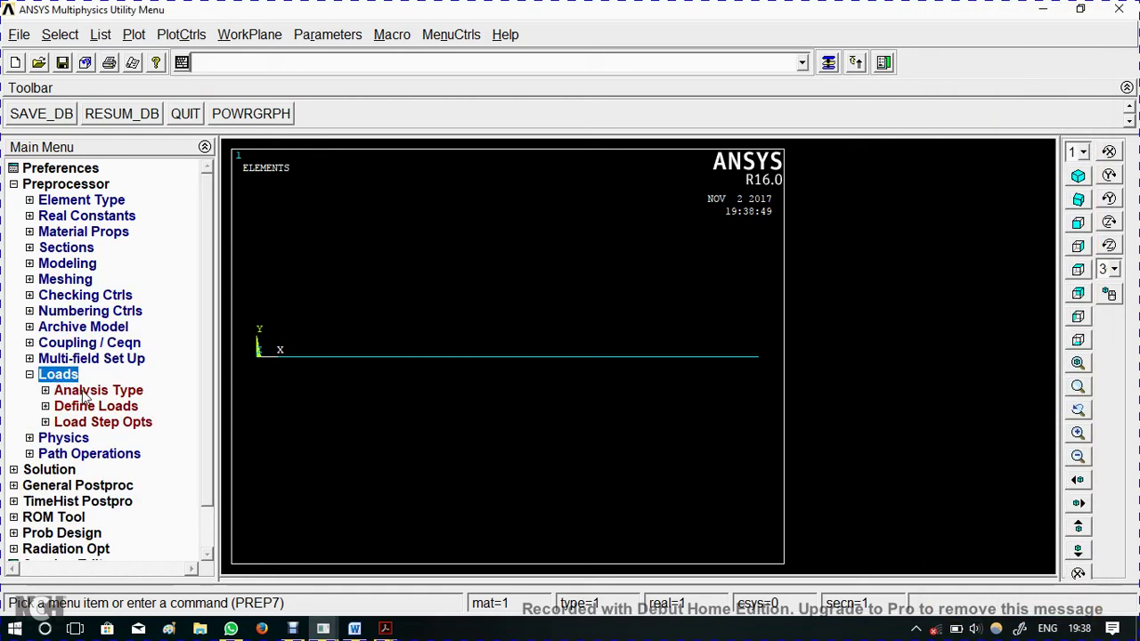
pyautogui.click(89, 392)
pyautogui.click(108, 406)
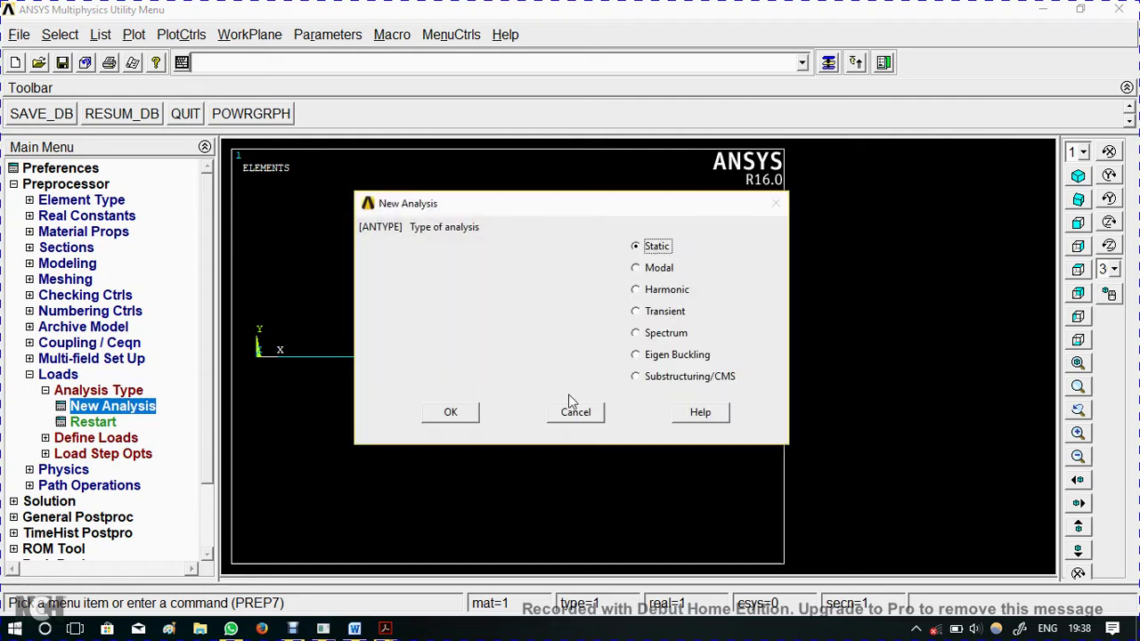
pyautogui.click(455, 411)
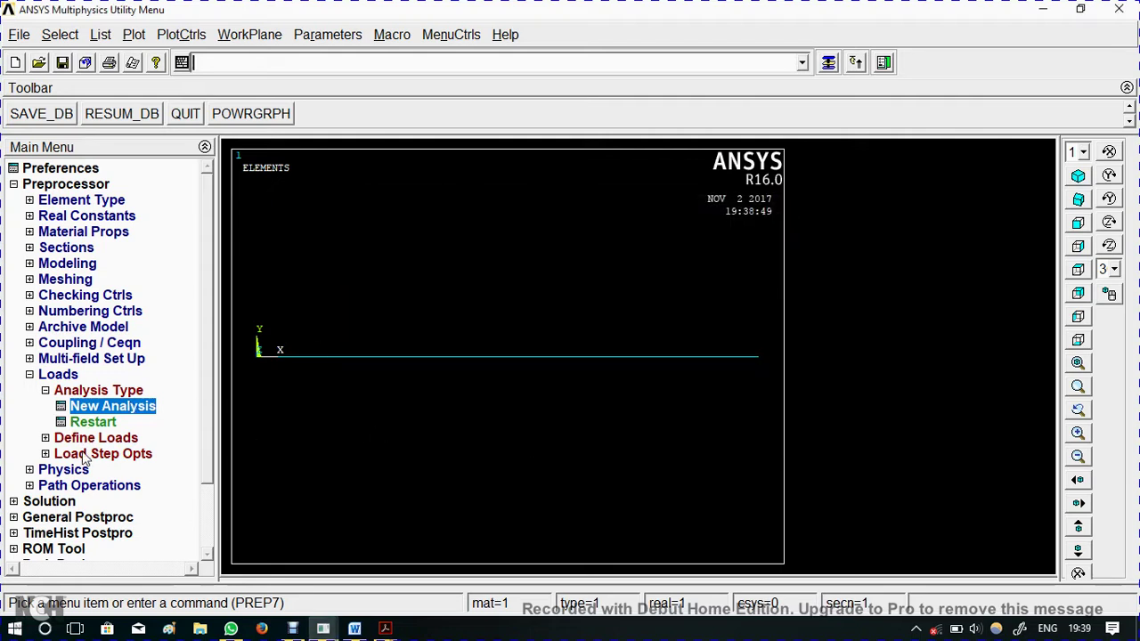
# Apply a structural displacement constraint with All DOF to keypoint 1 at the origin
pyautogui.click(89, 438)
pyautogui.click(103, 472)
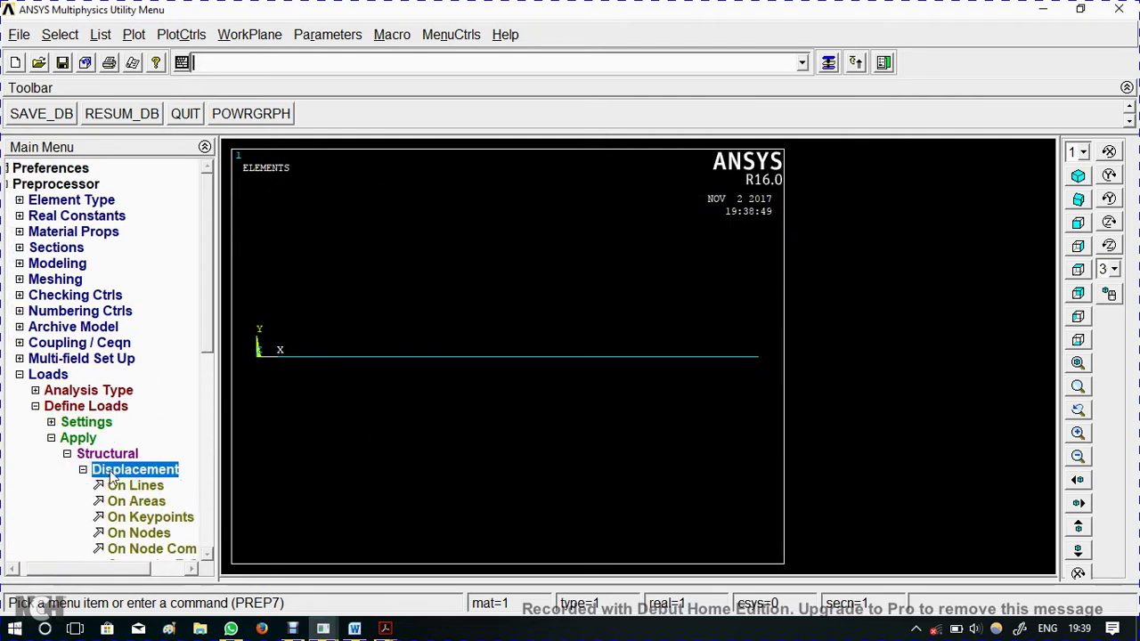
pyautogui.click(95, 521)
pyautogui.click(262, 367)
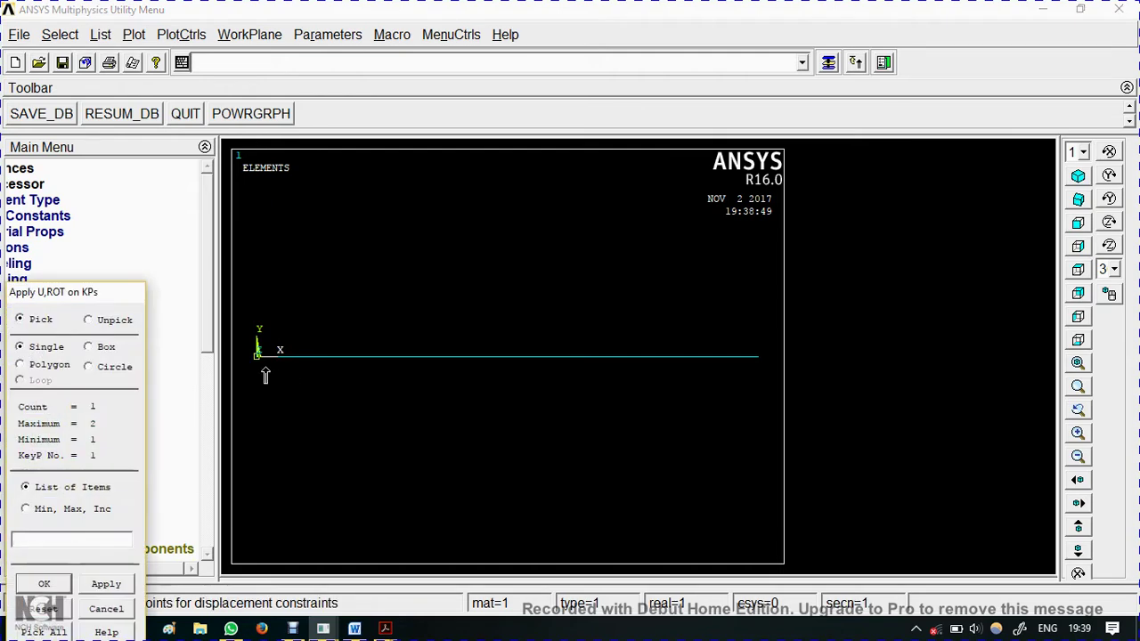
pyautogui.click(42, 585)
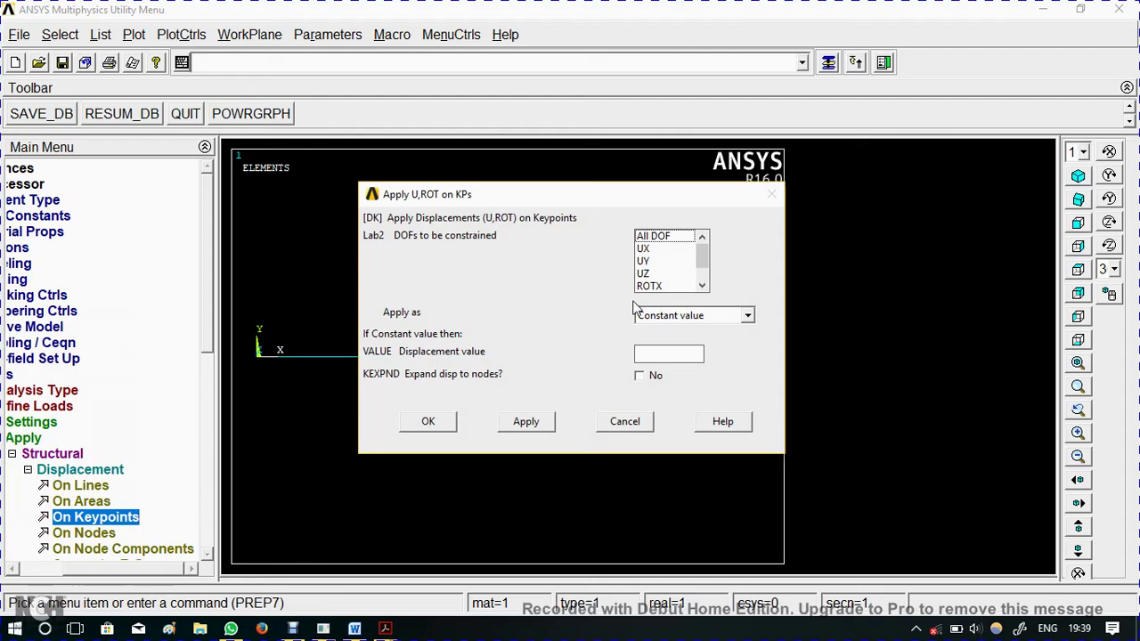
pyautogui.click(659, 239)
pyautogui.click(430, 421)
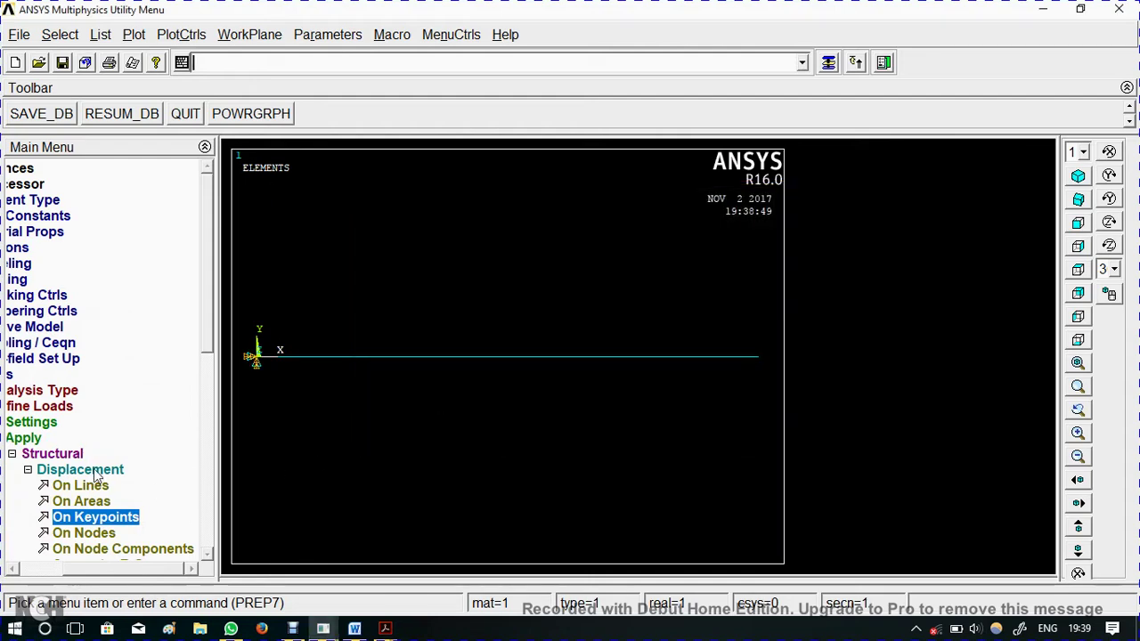
# Apply a constant FX force of 10000 to keypoint 2 at the bar's free end
pyautogui.click(68, 454)
pyautogui.click(105, 461)
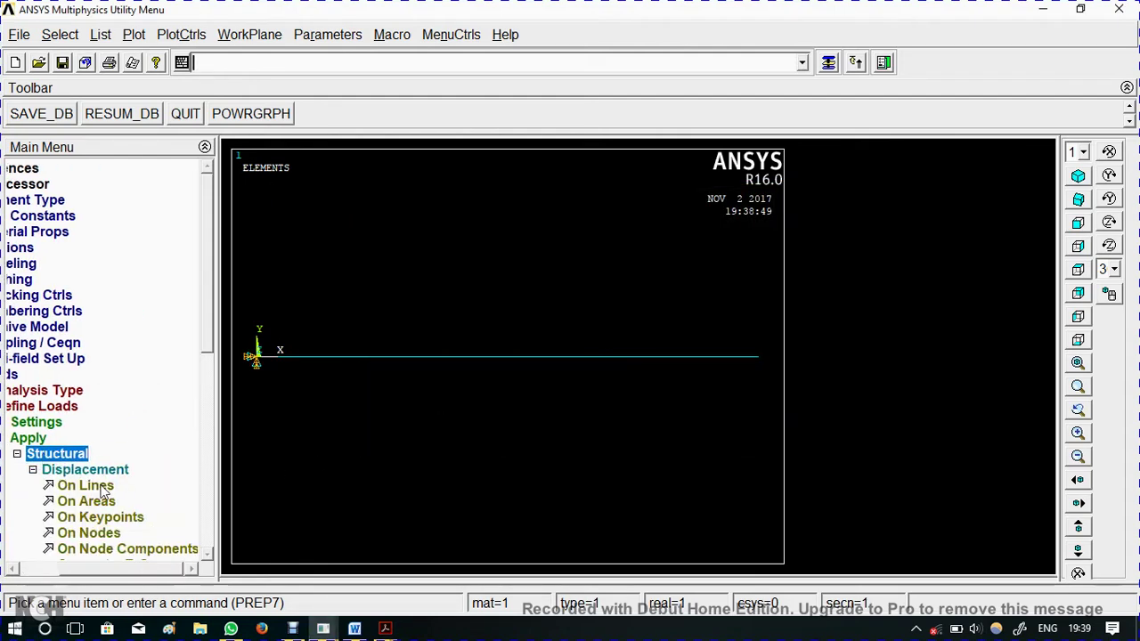
pyautogui.click(98, 470)
pyautogui.click(121, 485)
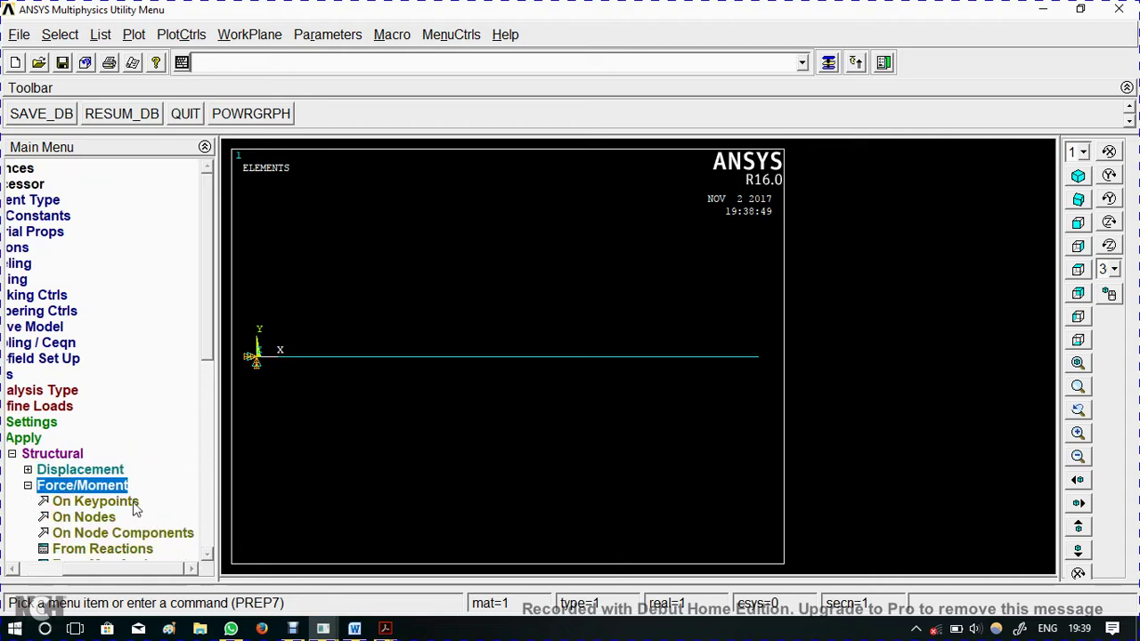
pyautogui.click(99, 503)
pyautogui.click(762, 360)
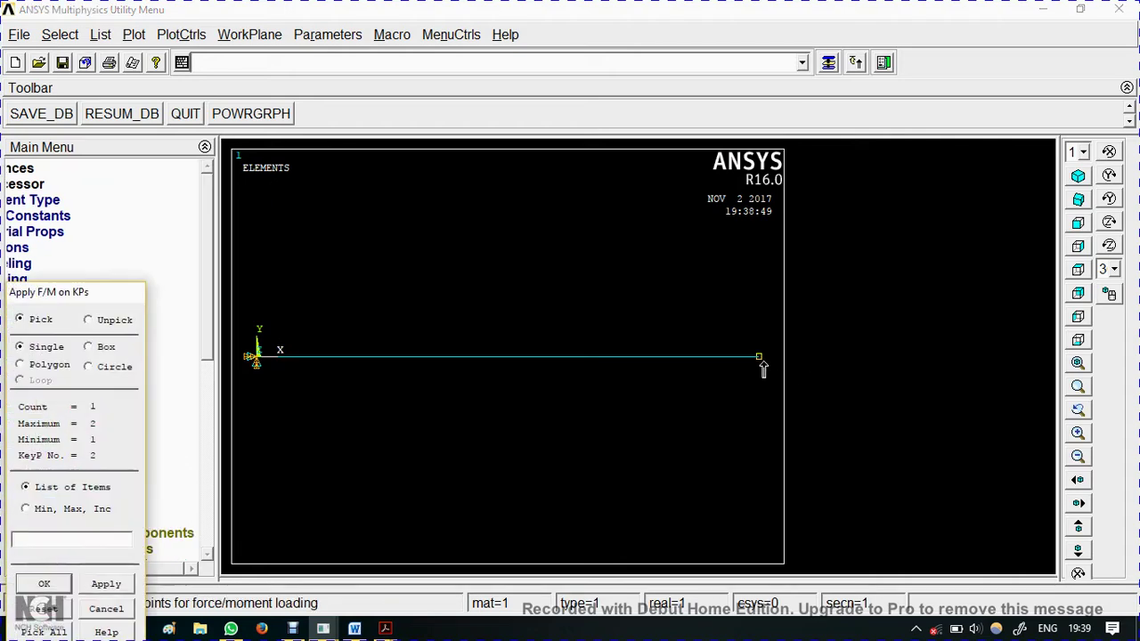
pyautogui.click(62, 588)
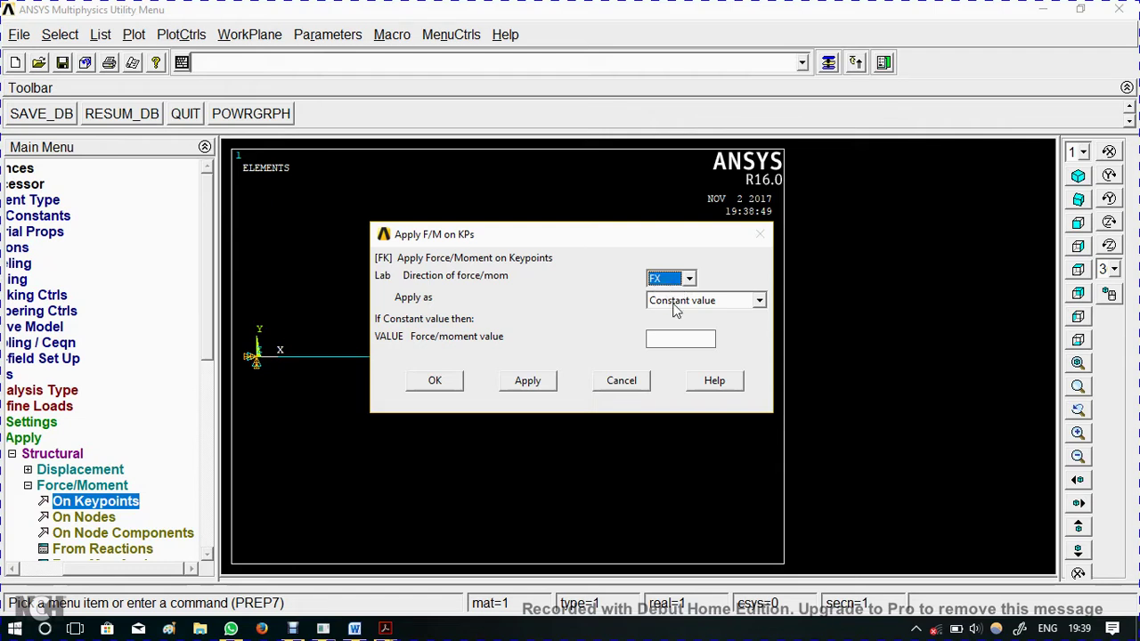
pyautogui.click(680, 341)
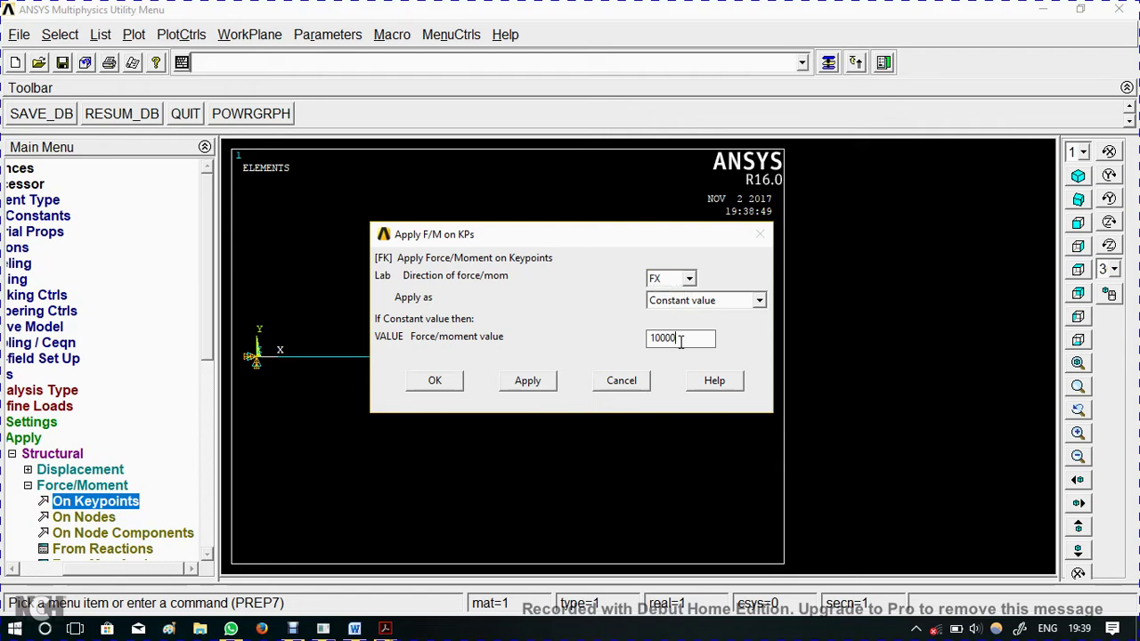
pyautogui.click(432, 385)
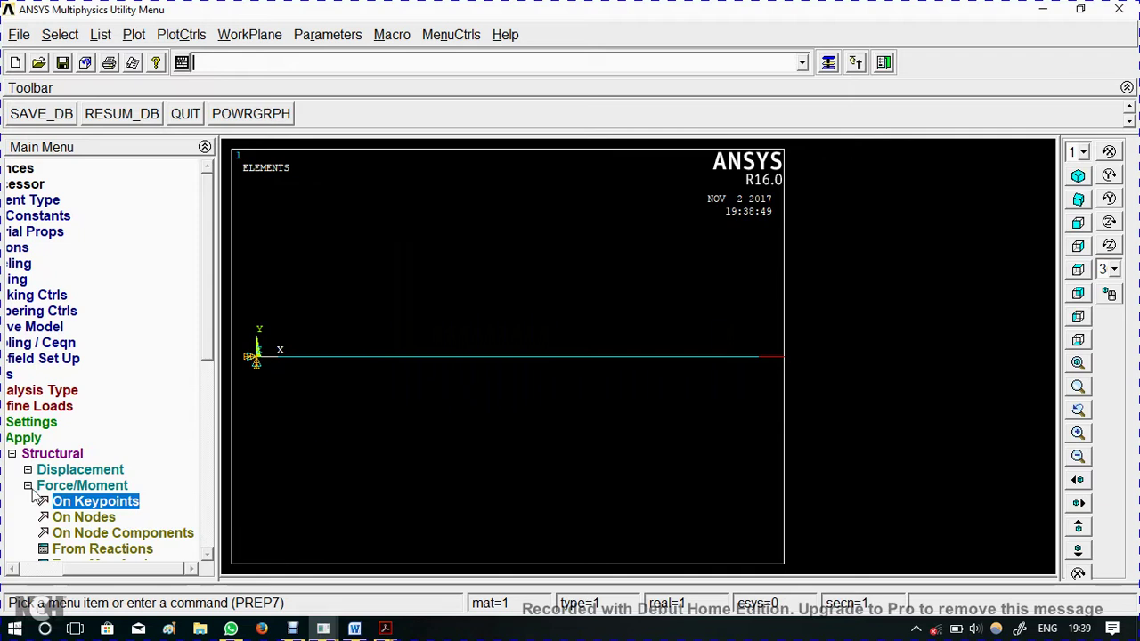
# Solve the current load step and close the solution status listing
pyautogui.doubleClick(23, 454)
pyautogui.scroll(-4, 207, 412)
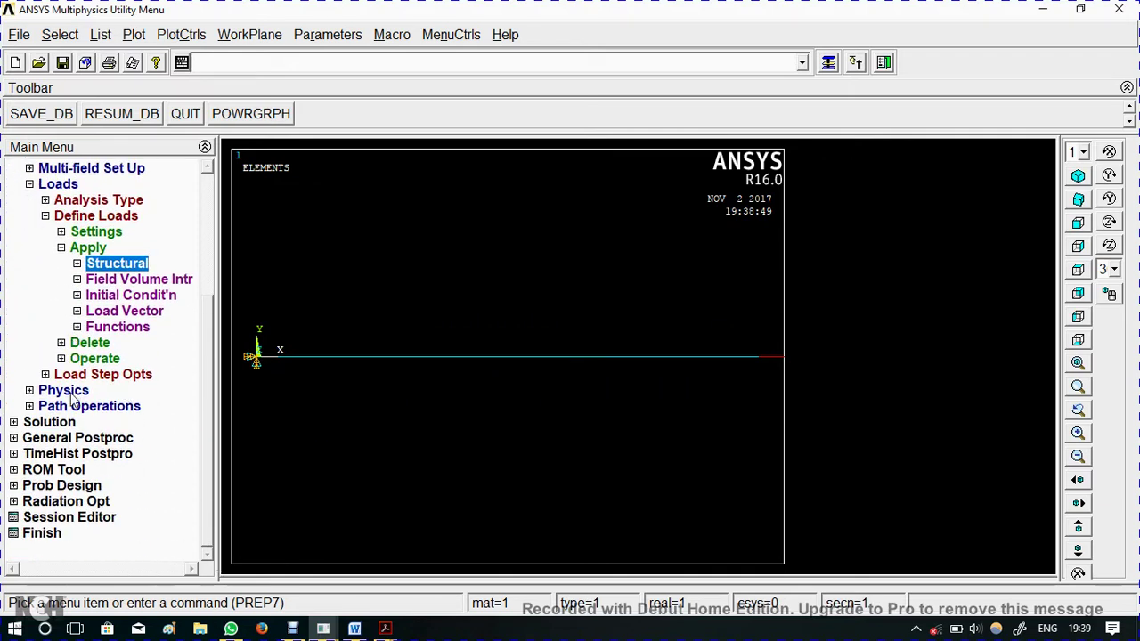
pyautogui.click(57, 424)
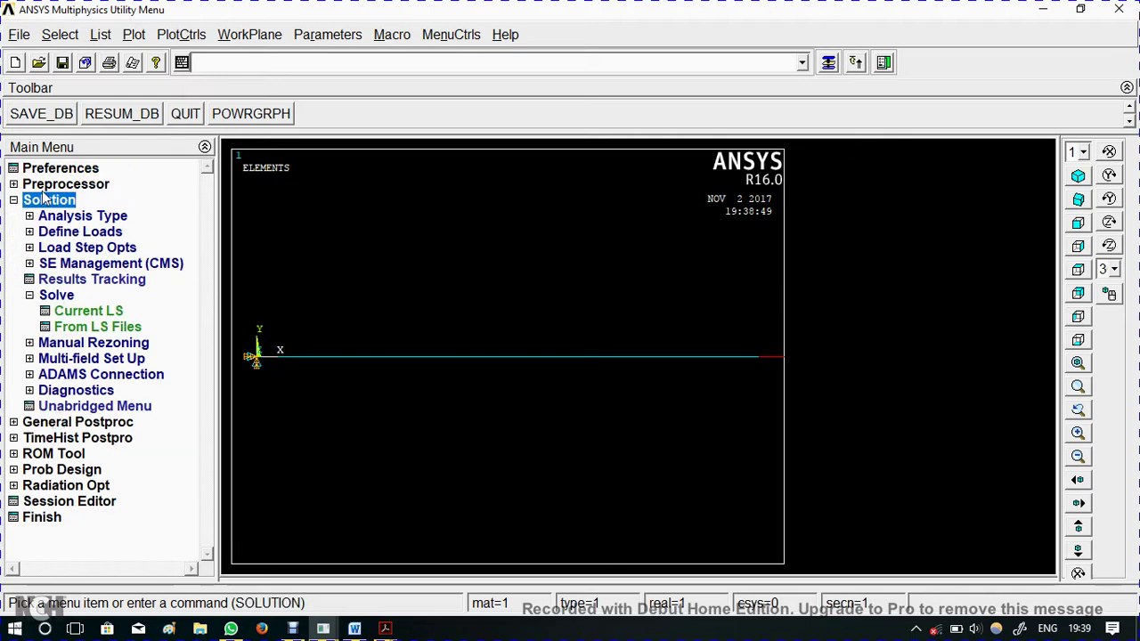
pyautogui.click(69, 313)
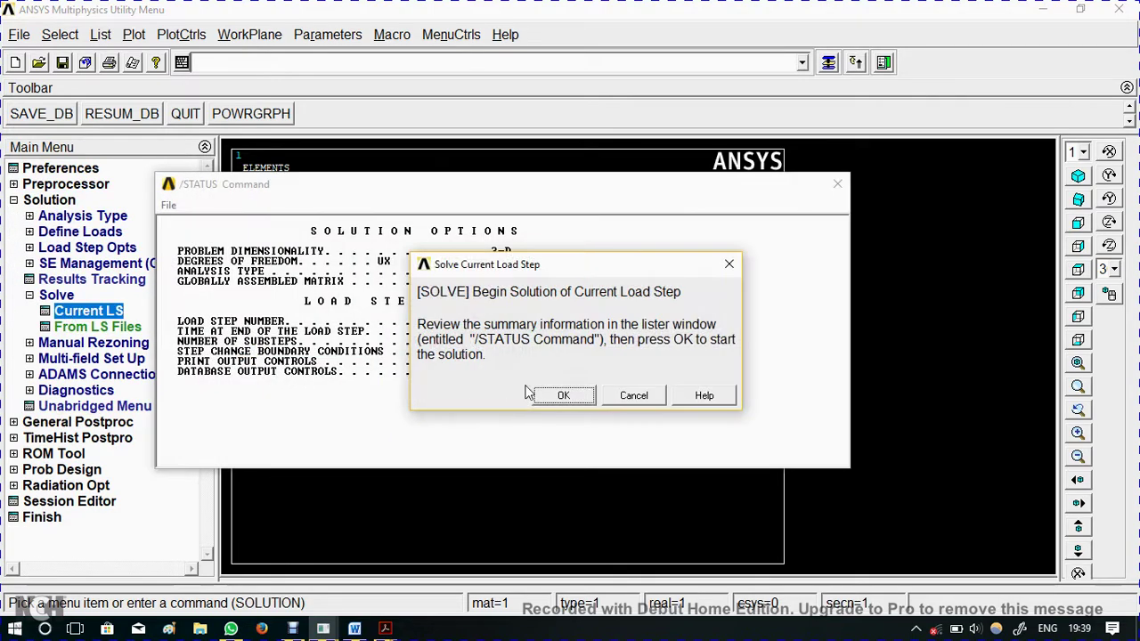
pyautogui.click(548, 391)
pyautogui.press('Return')
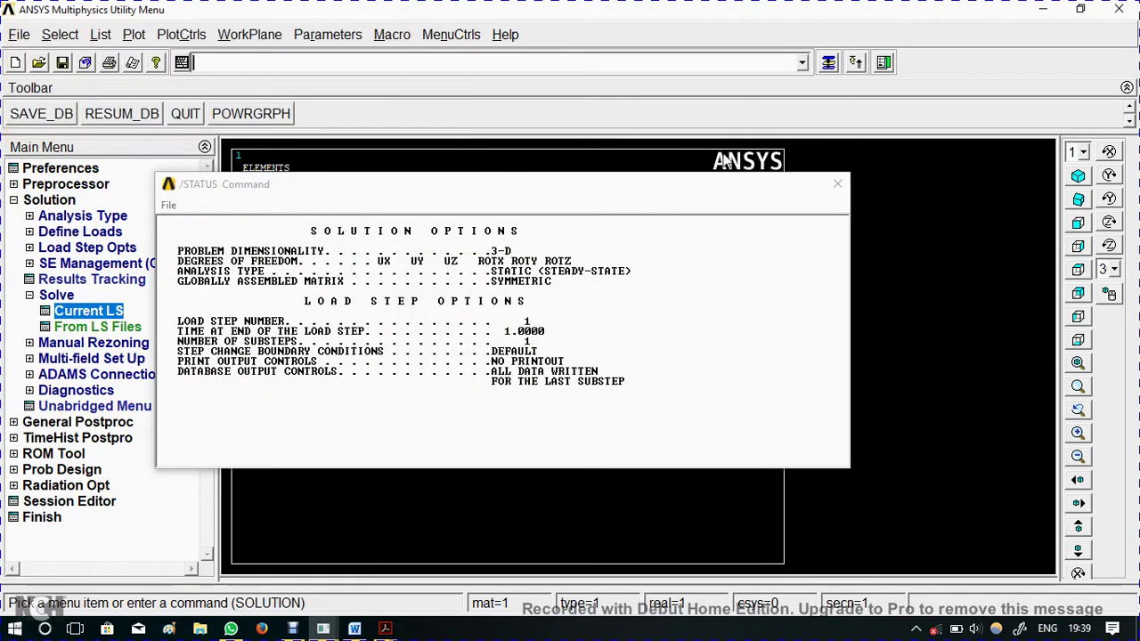
pyautogui.click(835, 185)
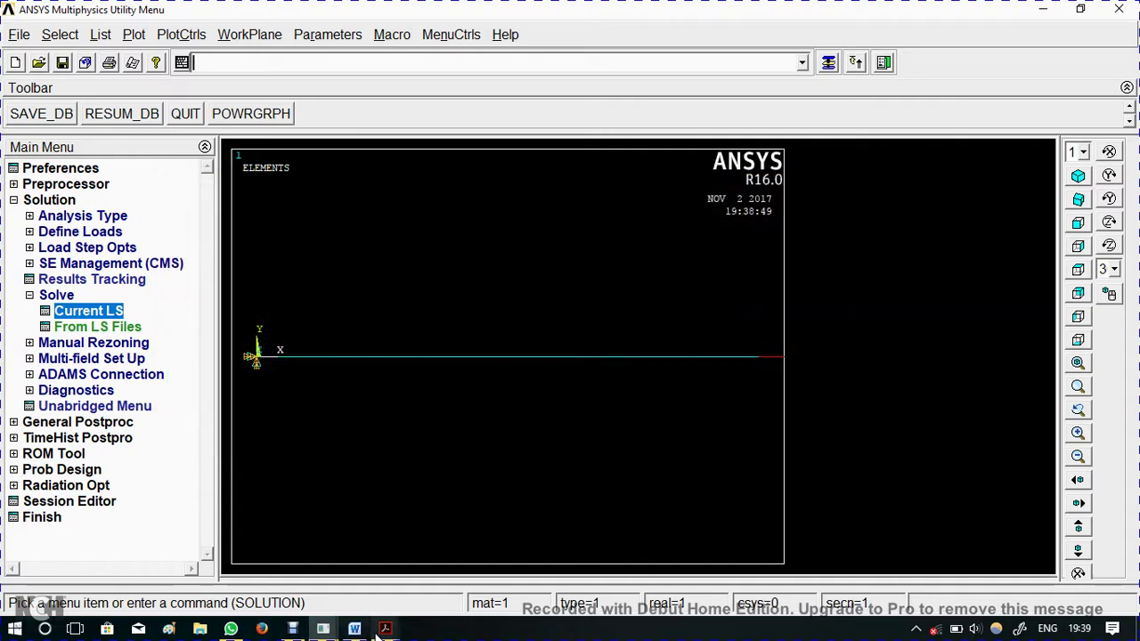
# Switch to the Ex-1(2).pdf exercise sheet in Adobe Acrobat Reader and read which results exercise 1 asks for
pyautogui.moveTo(381, 629)
pyautogui.click(80, 577)
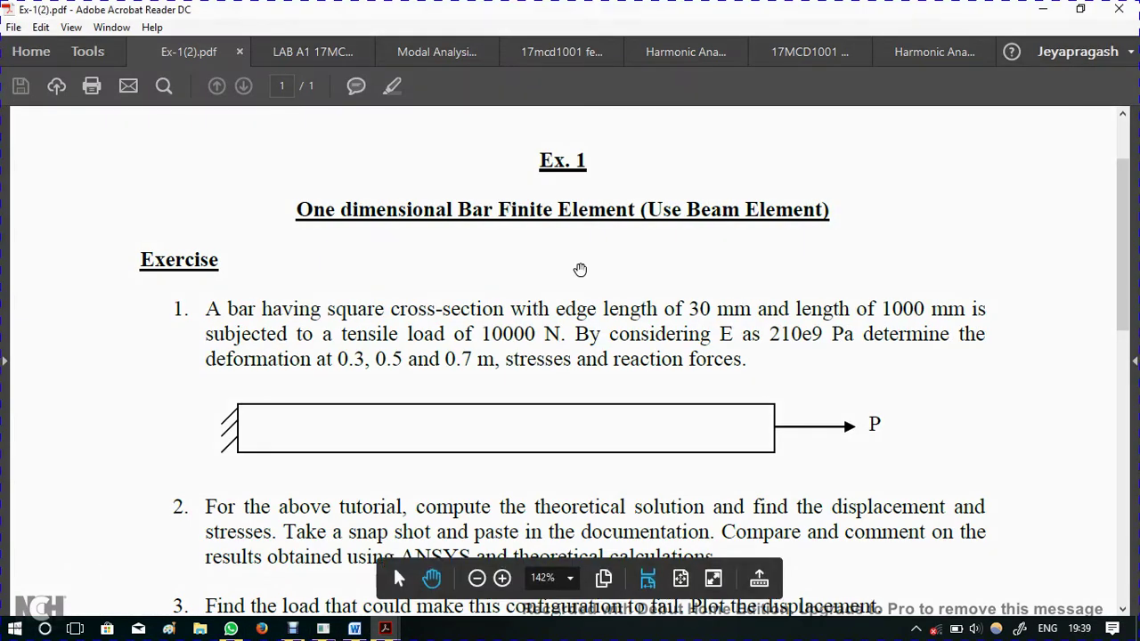
pyautogui.scroll(-1, 580, 269)
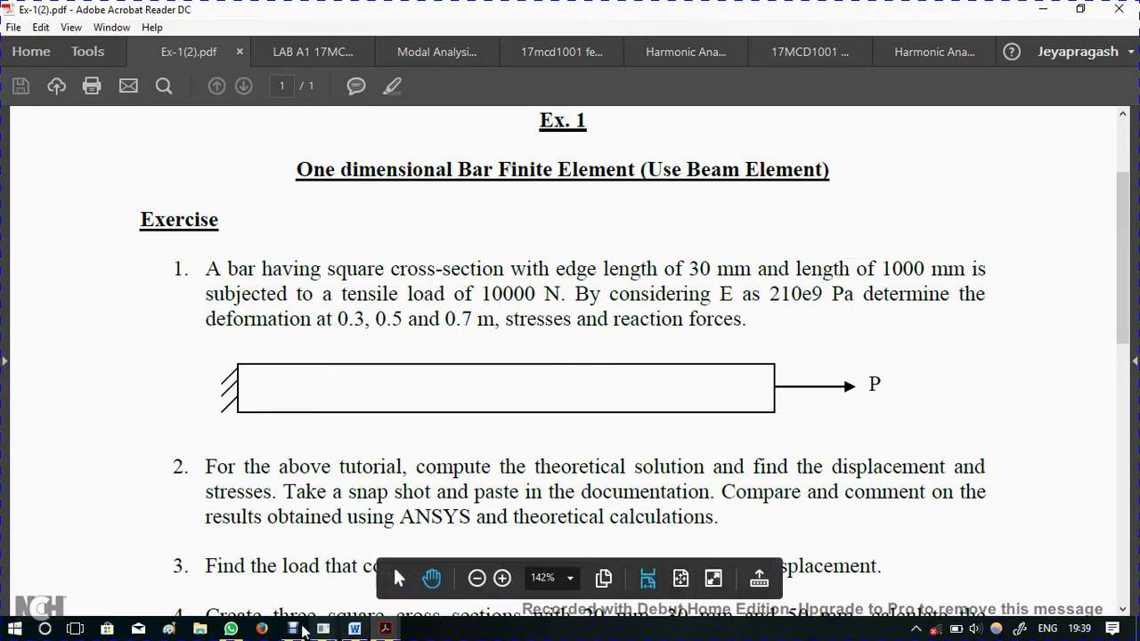
# Switch back to ANSYS and enter the general postprocessor
pyautogui.moveTo(323, 629)
pyautogui.click(331, 579)
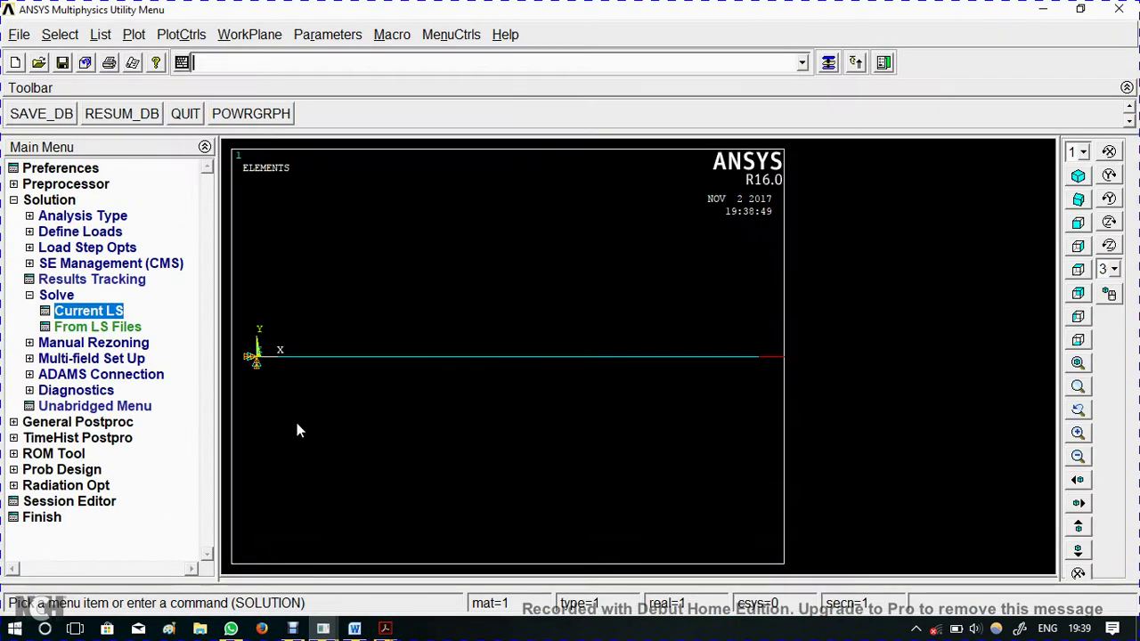
pyautogui.click(62, 420)
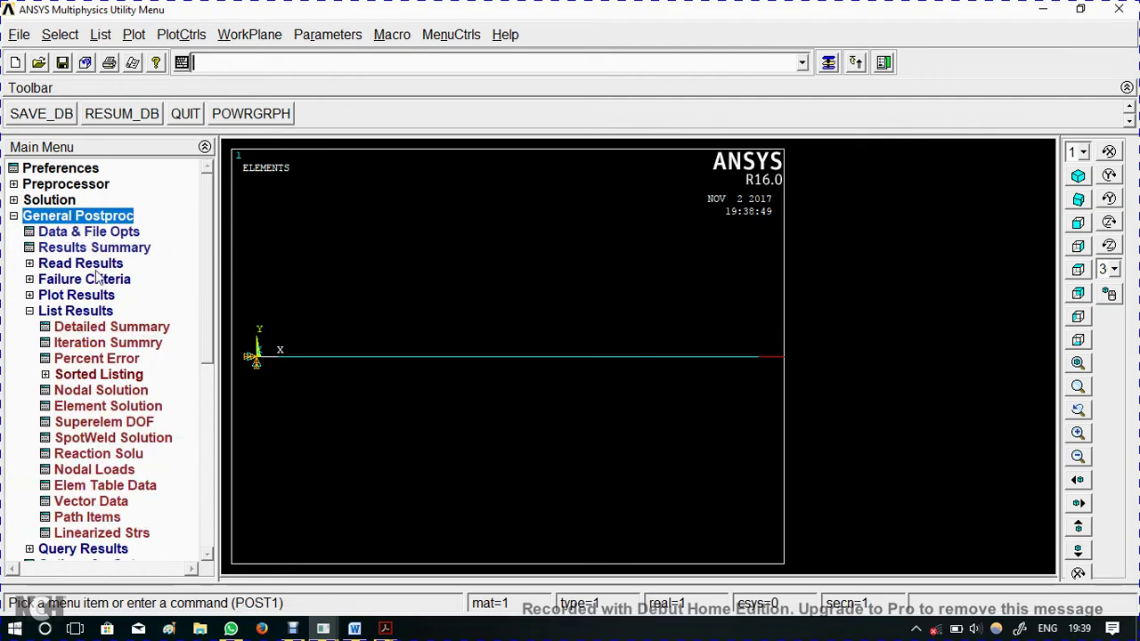
pyautogui.click(289, 629)
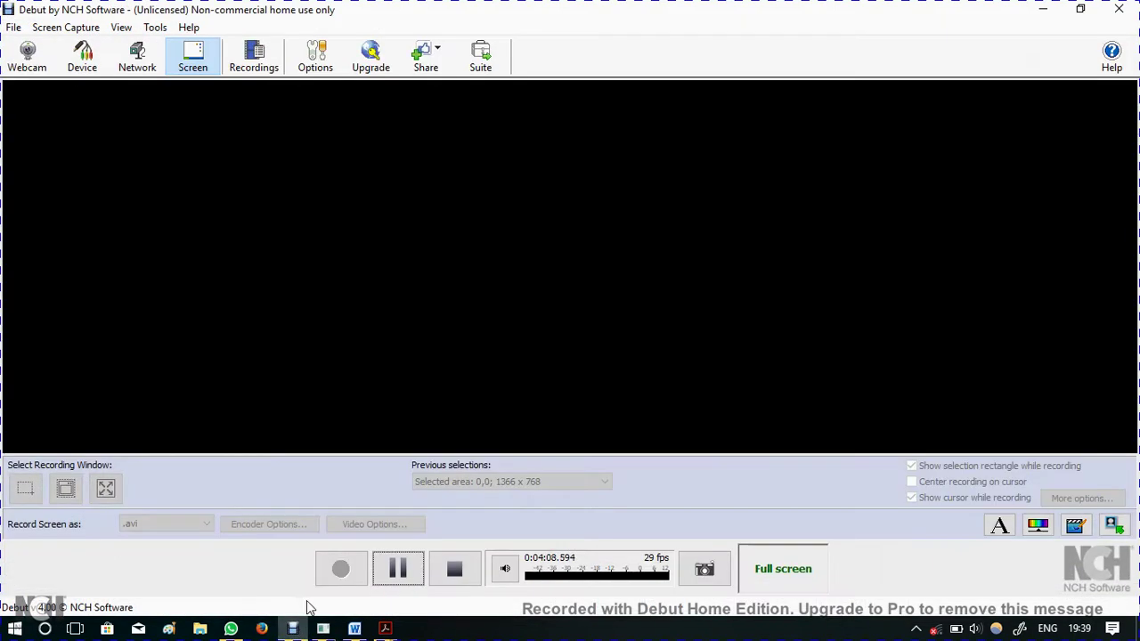
pyautogui.click(395, 568)
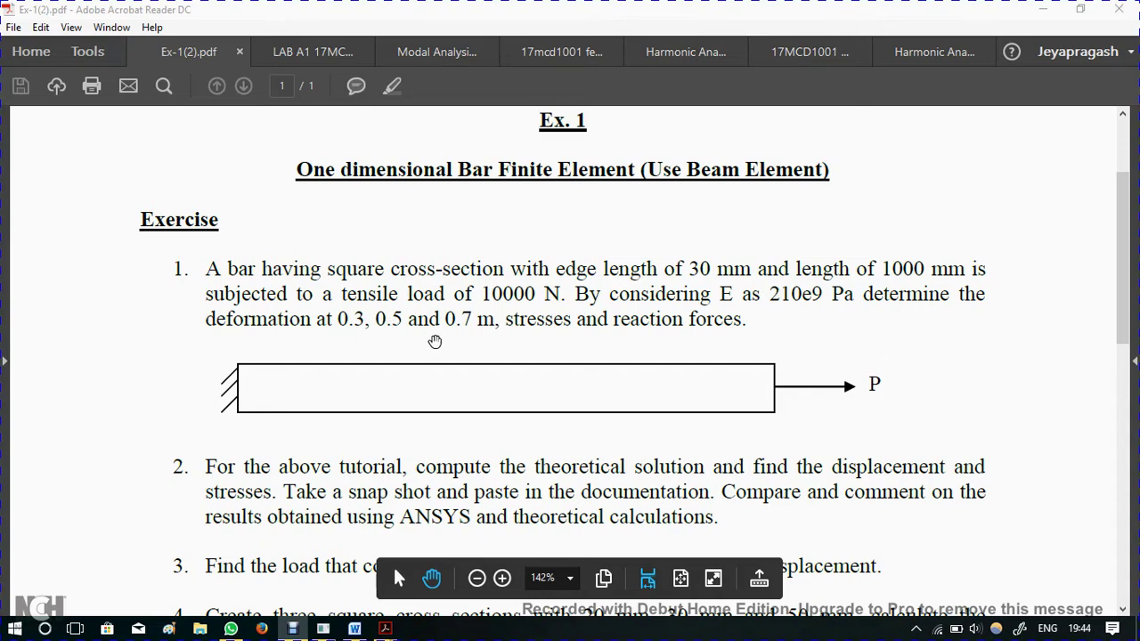
pyautogui.moveTo(326, 630)
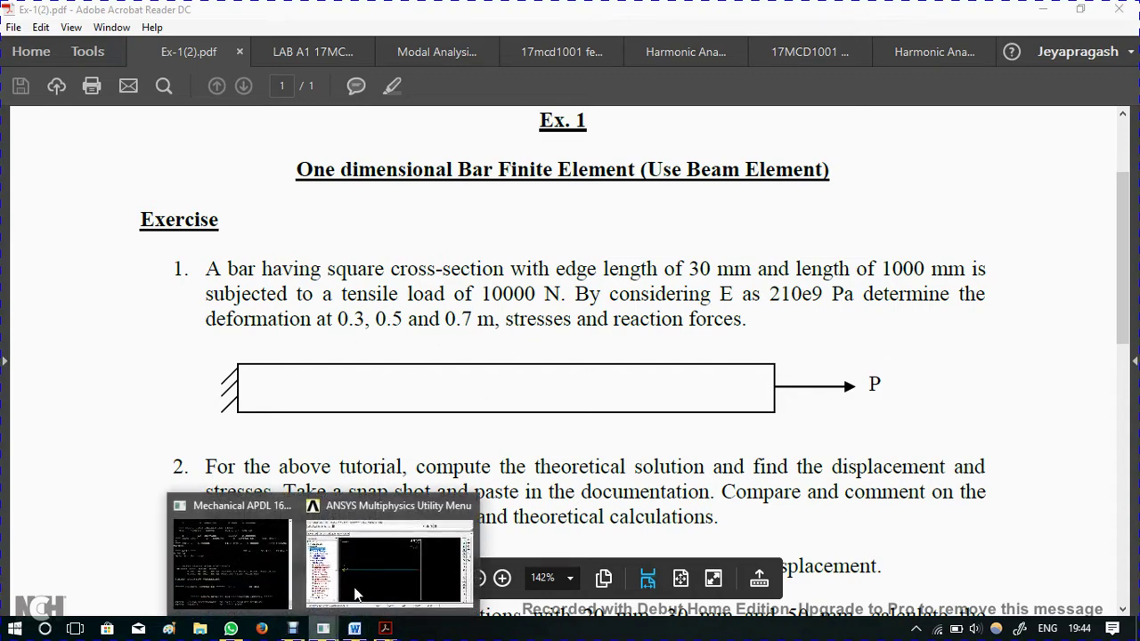
pyautogui.click(347, 551)
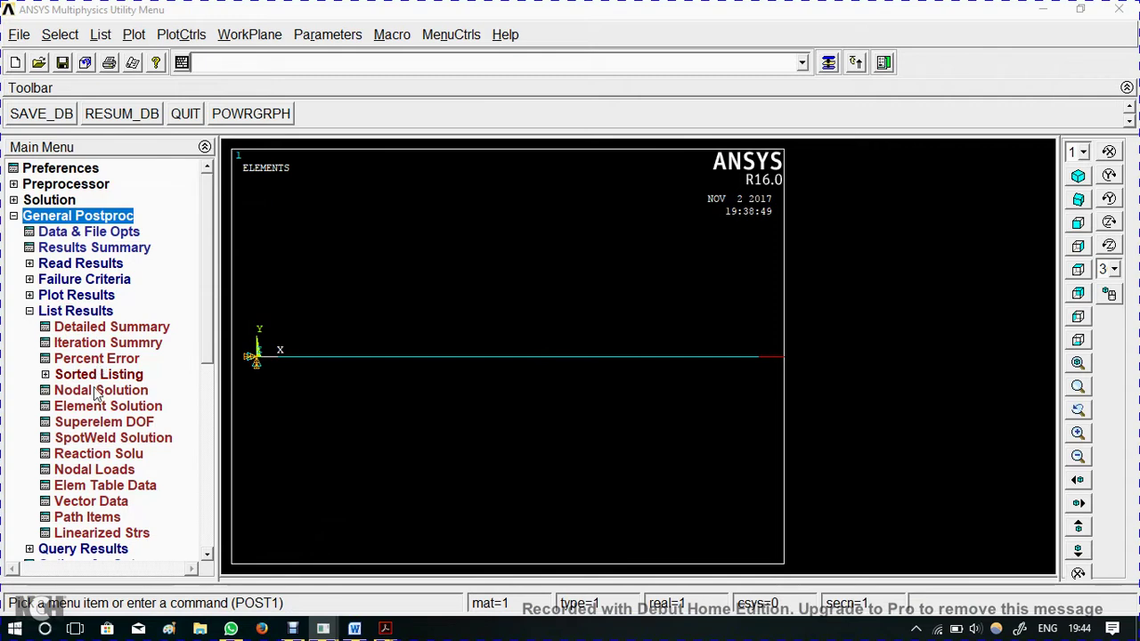
# List the nodal displacement vector sum, examine the displacements per node, and close the listing
pyautogui.click(99, 390)
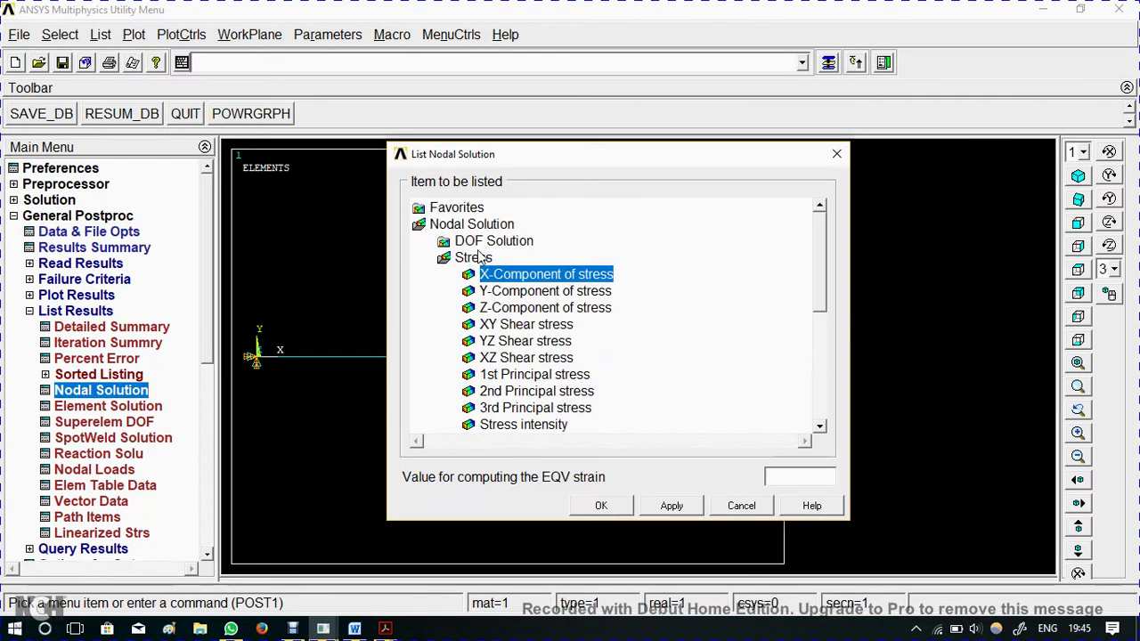
pyautogui.click(481, 242)
pyautogui.click(507, 310)
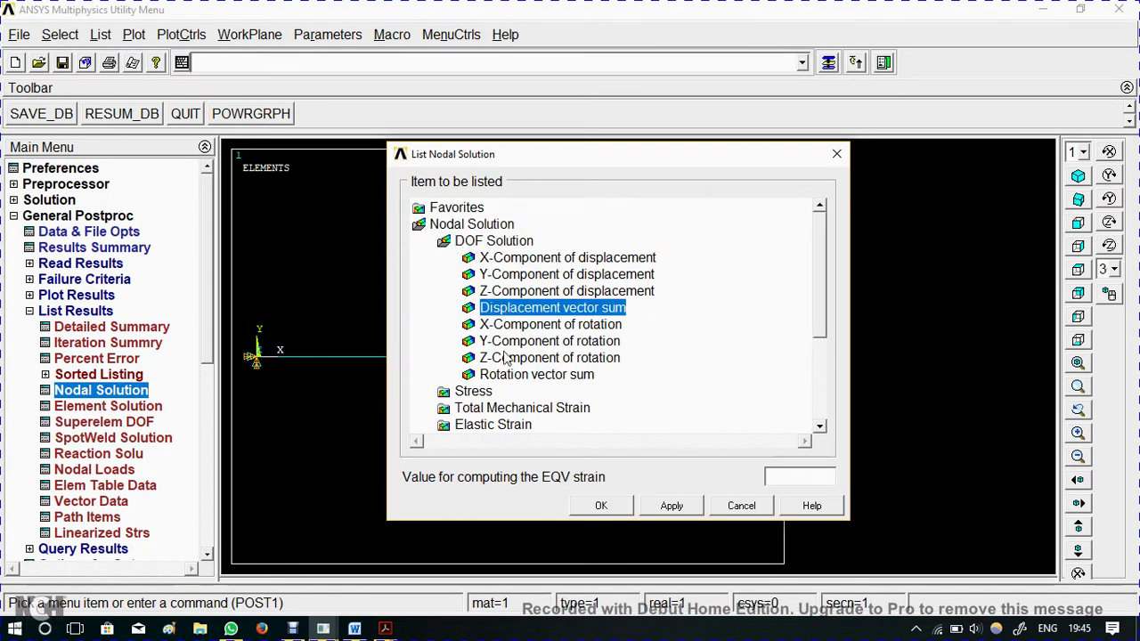
pyautogui.click(601, 506)
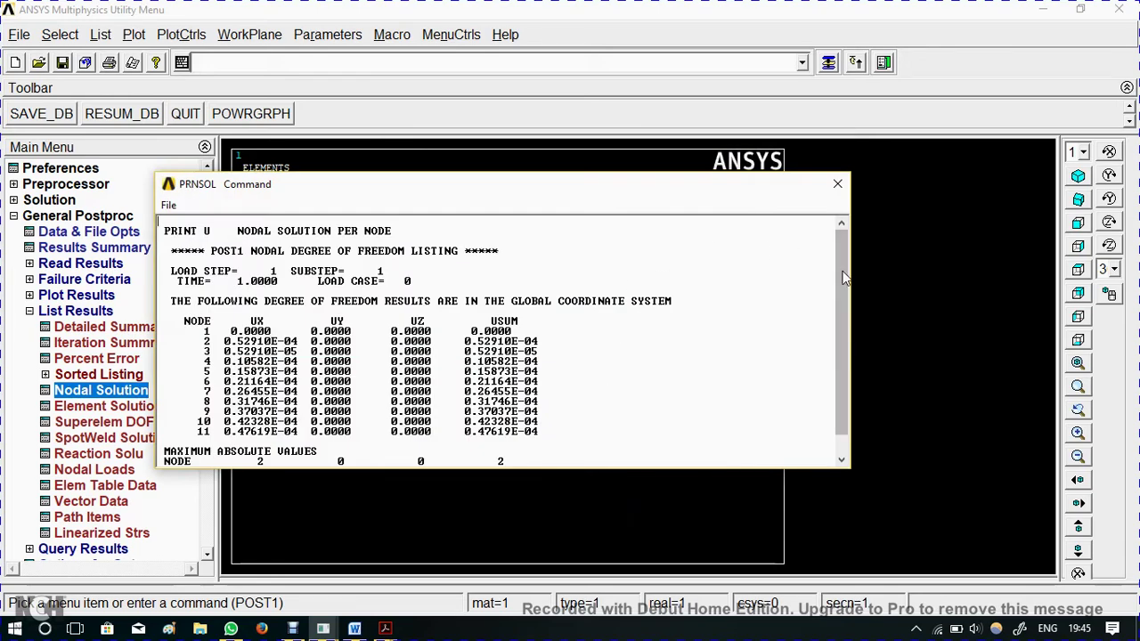
pyautogui.scroll(-1, 842, 338)
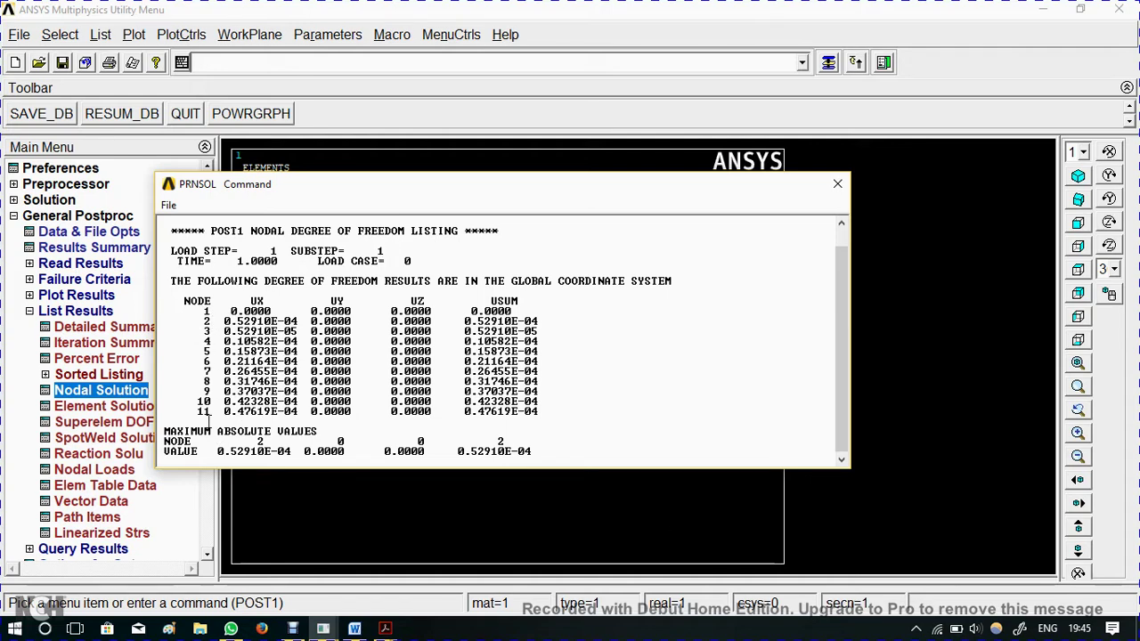
pyautogui.moveTo(210, 322); pyautogui.dragTo(266, 379)
pyautogui.click(837, 183)
# Check in the Ex-1(2).pdf sheet in Adobe Acrobat Reader which results exercise 1 requires, and return to ANSYS
pyautogui.moveTo(386, 629)
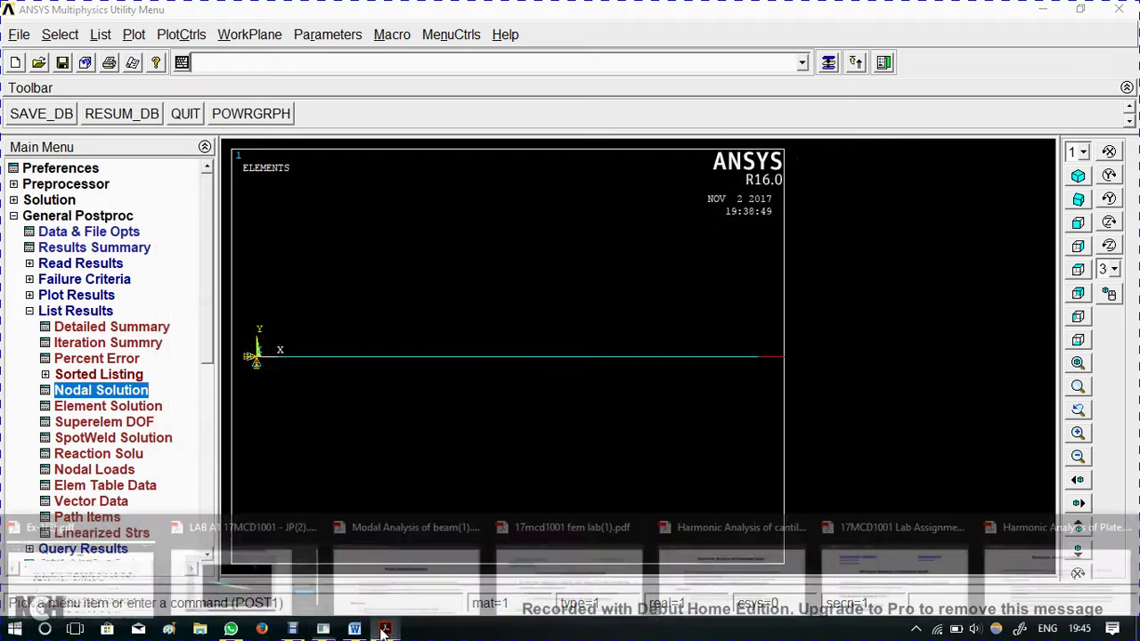
pyautogui.click(80, 570)
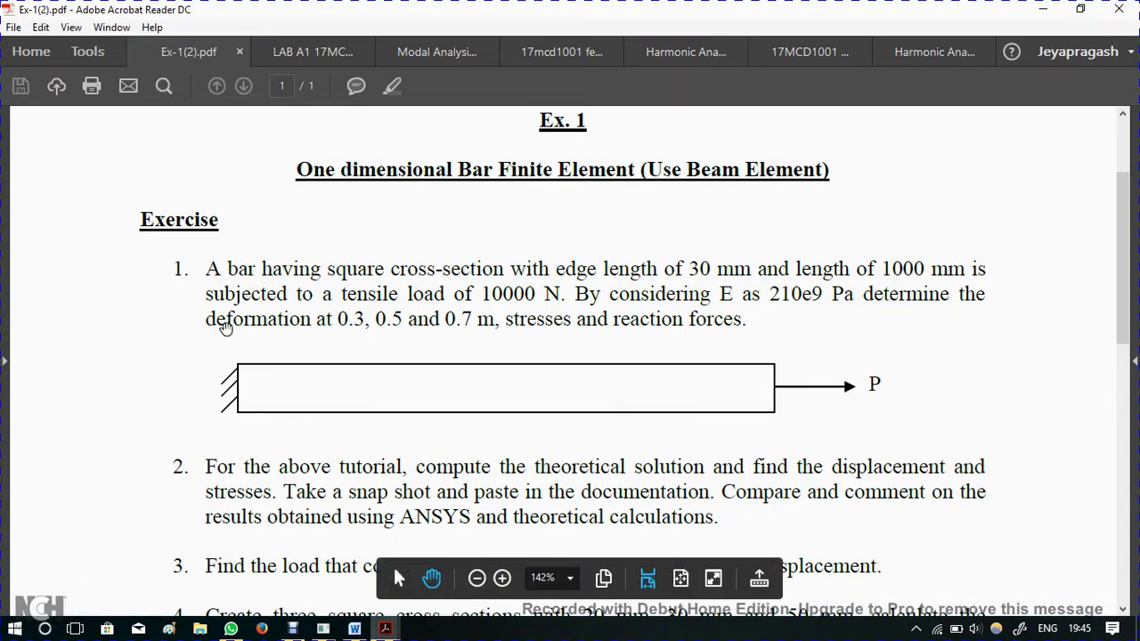
pyautogui.click(1042, 9)
# List the element solution for the X-component of stress, examine the SXX values at the section nodes, and close the listing
pyautogui.click(82, 408)
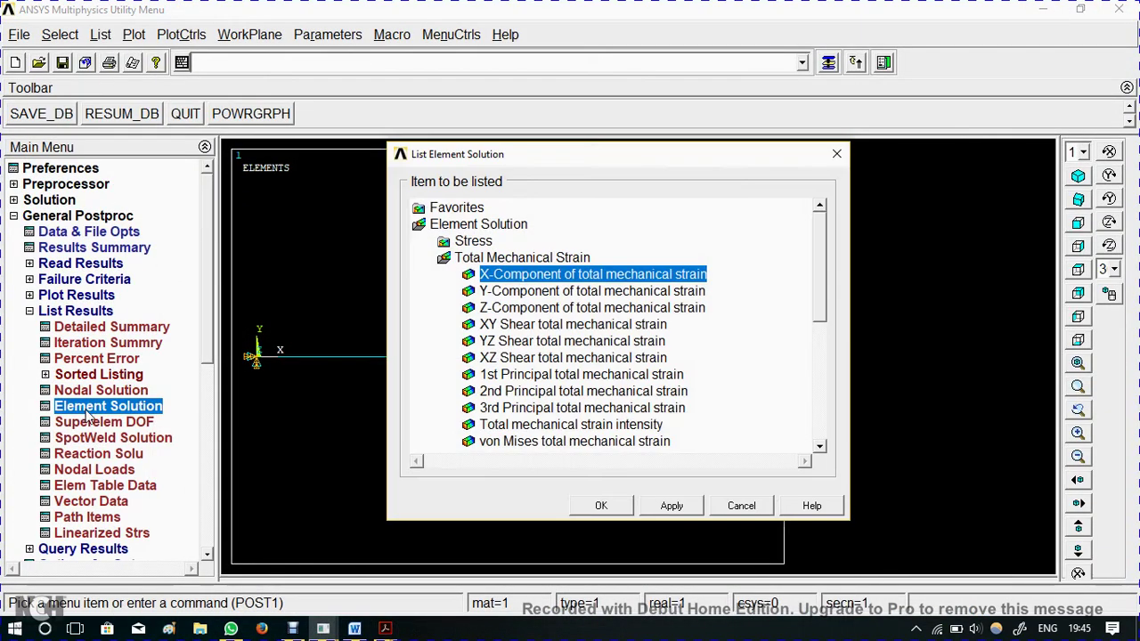
pyautogui.click(472, 241)
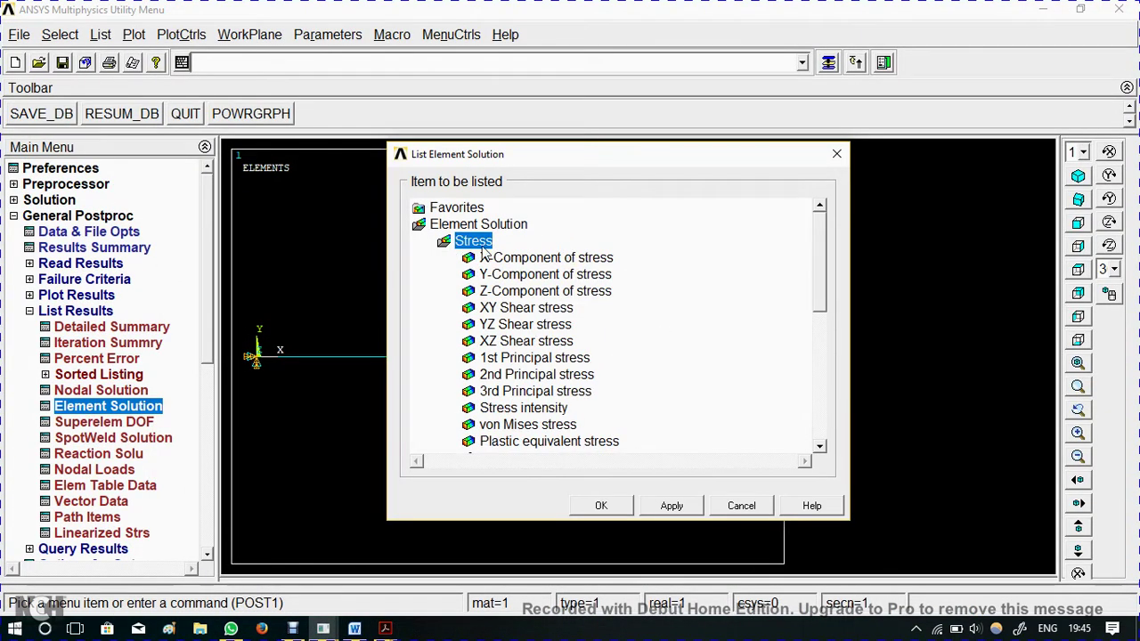
pyautogui.moveTo(532, 158); pyautogui.dragTo(552, 108)
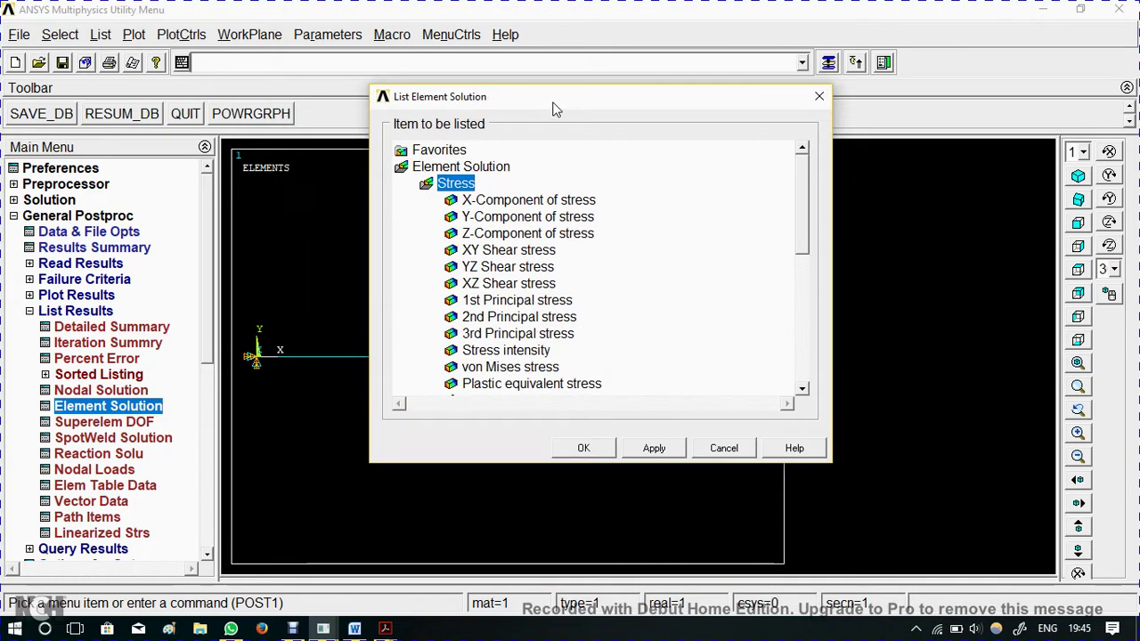
pyautogui.click(489, 203)
pyautogui.click(575, 445)
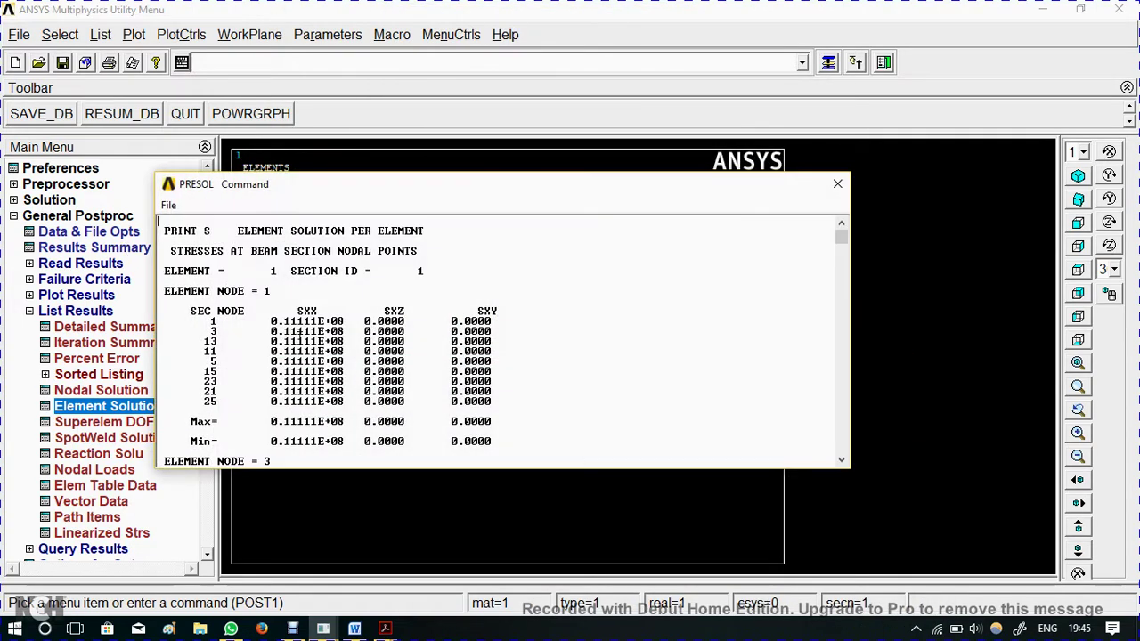
pyautogui.moveTo(281, 321); pyautogui.dragTo(344, 445)
pyautogui.click(654, 380)
pyautogui.moveTo(634, 191); pyautogui.dragTo(684, 170)
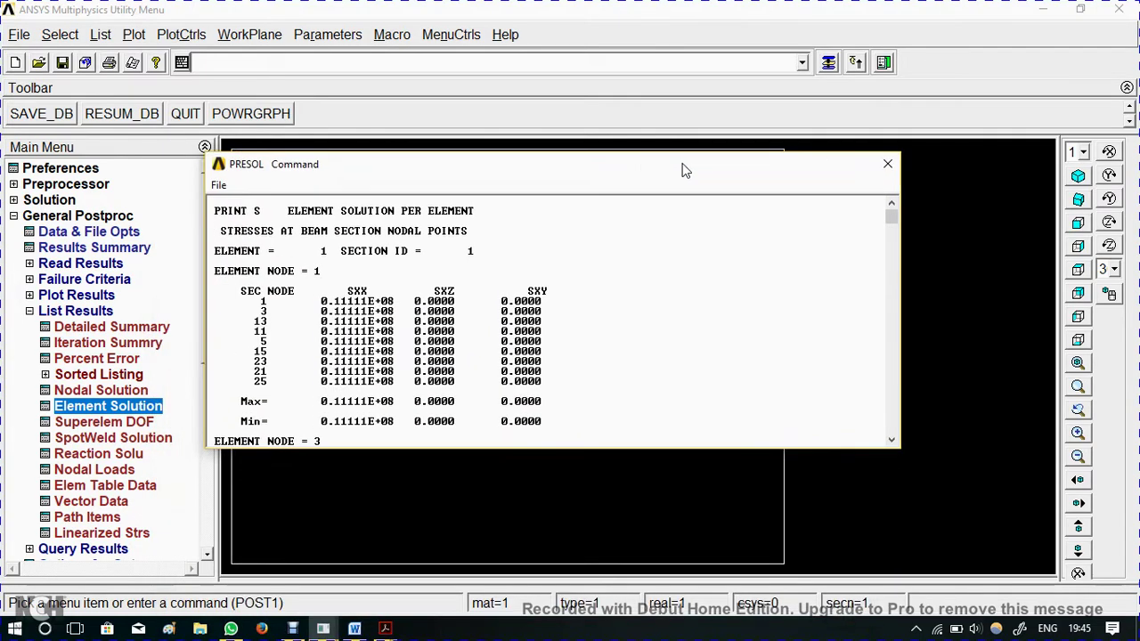
pyautogui.click(887, 164)
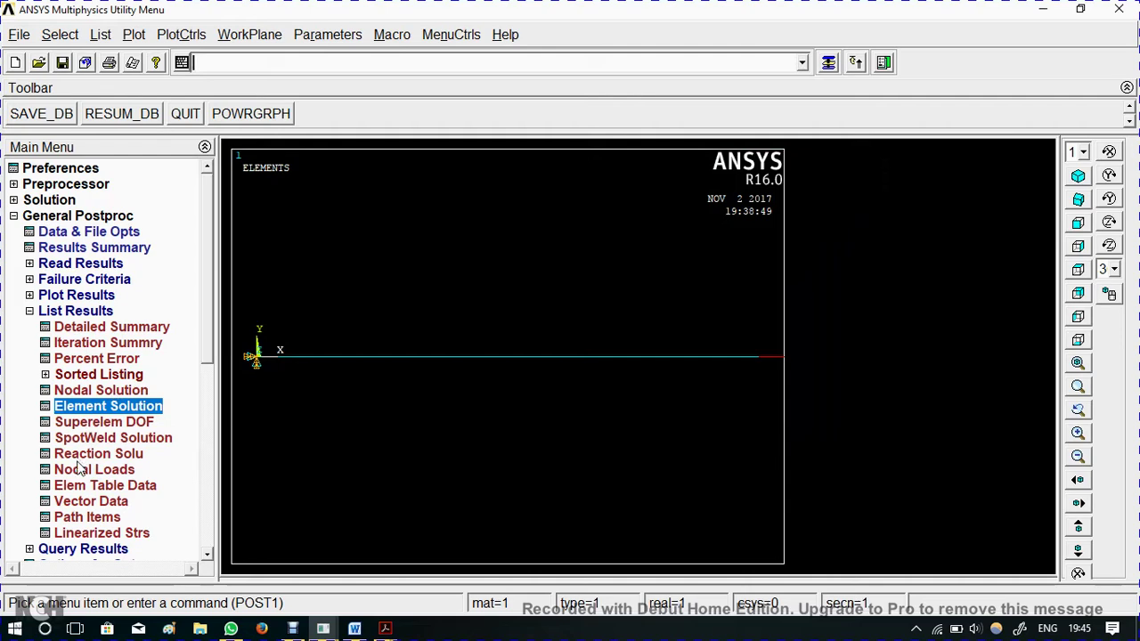
# List the reaction solution for structural force FX, examine the reaction at the fixed node, and close the listing
pyautogui.click(80, 469)
pyautogui.click(623, 446)
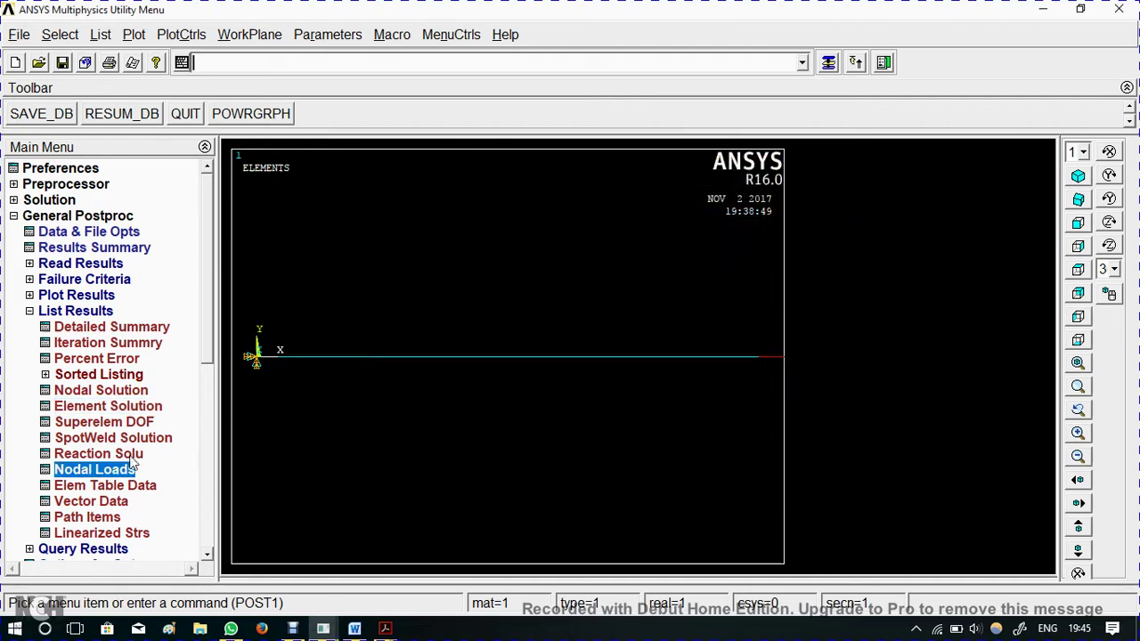
pyautogui.click(123, 454)
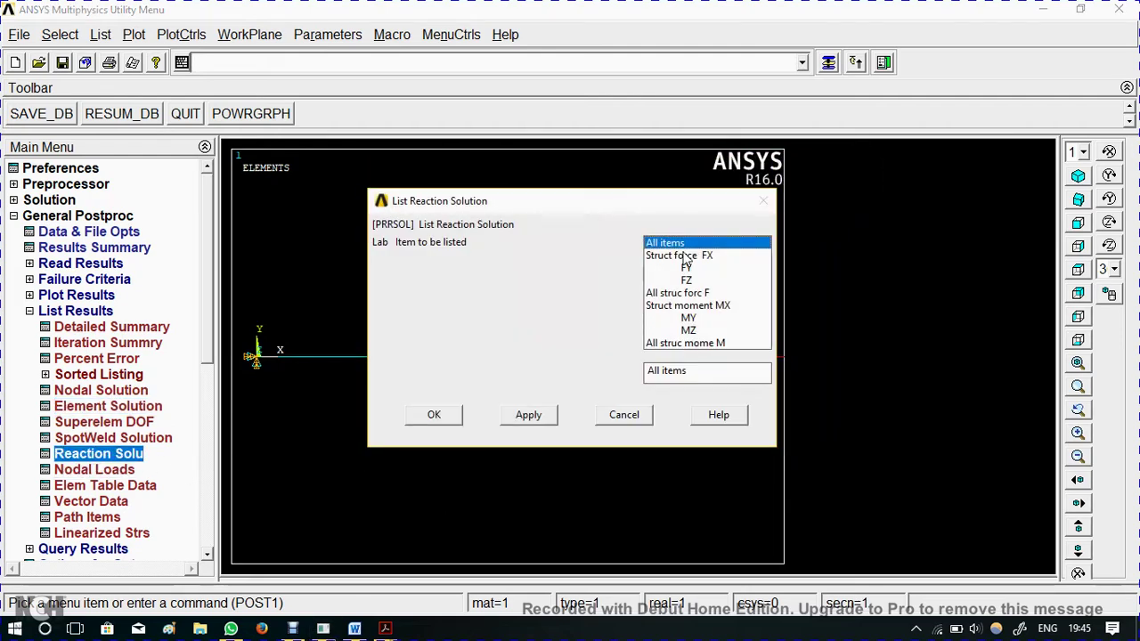
pyautogui.click(686, 257)
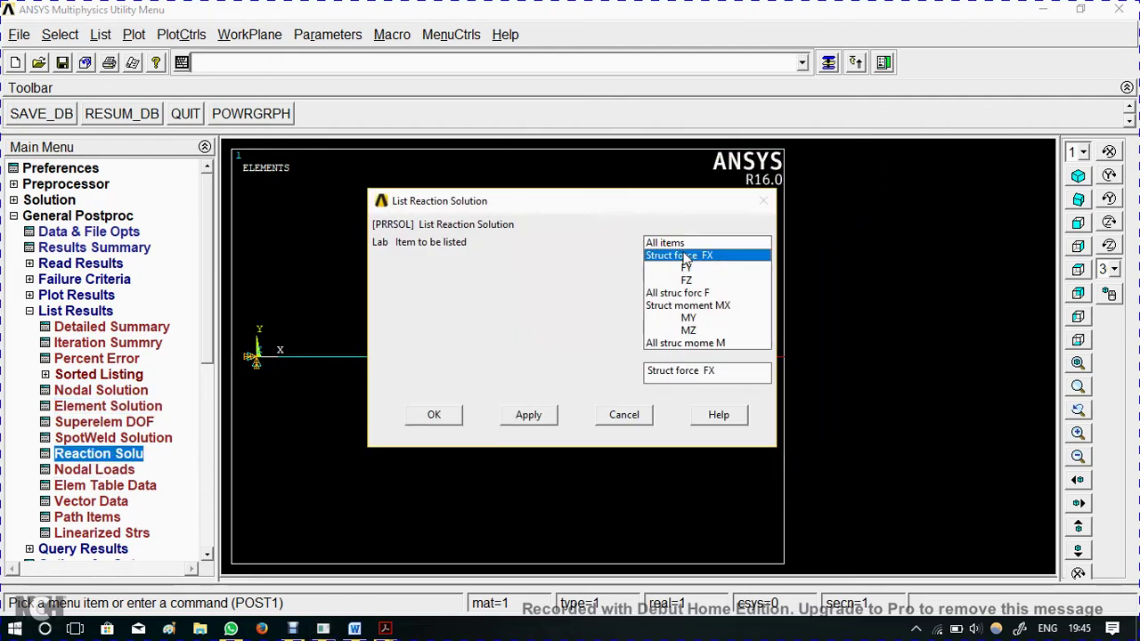
pyautogui.click(434, 415)
pyautogui.moveTo(220, 331); pyautogui.dragTo(305, 344)
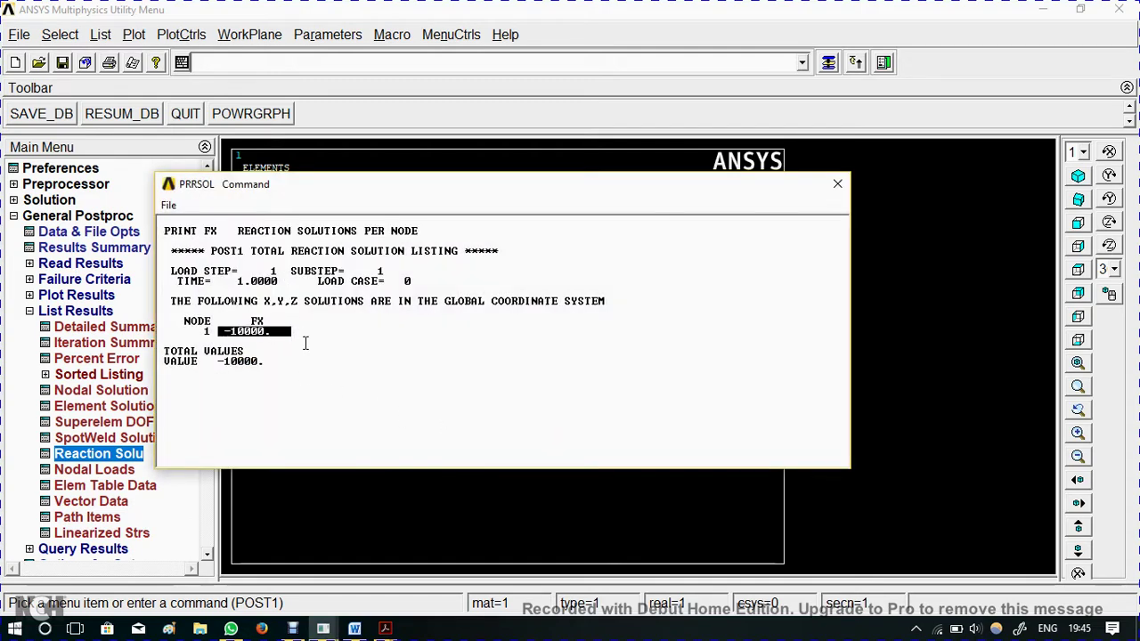
pyautogui.click(836, 183)
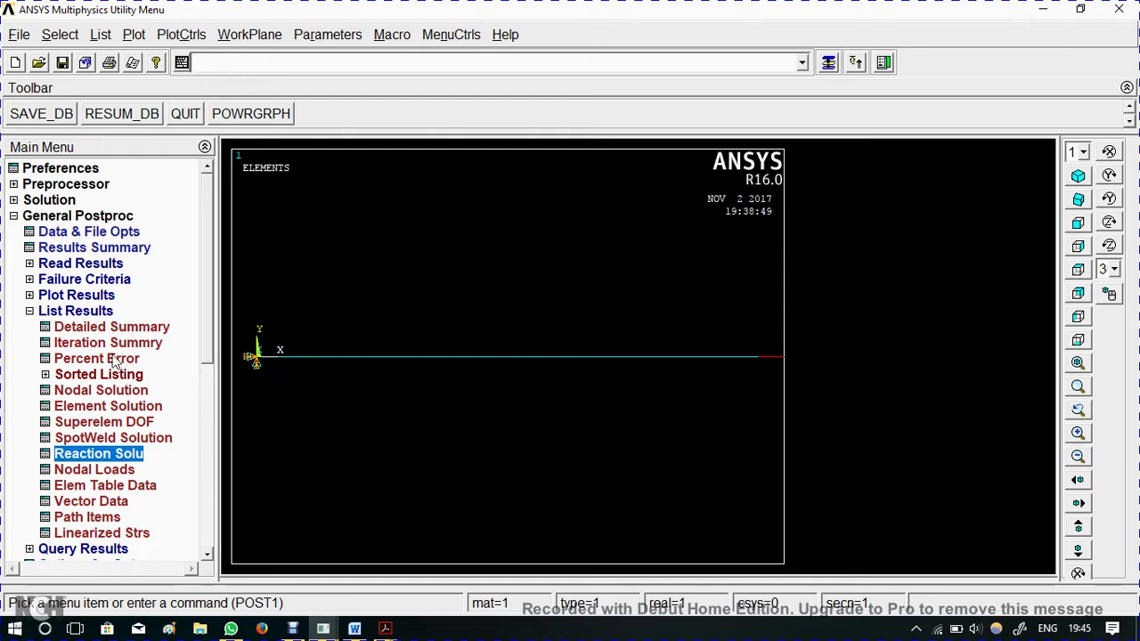
# Plot the deformed shape of the bar
pyautogui.click(77, 295)
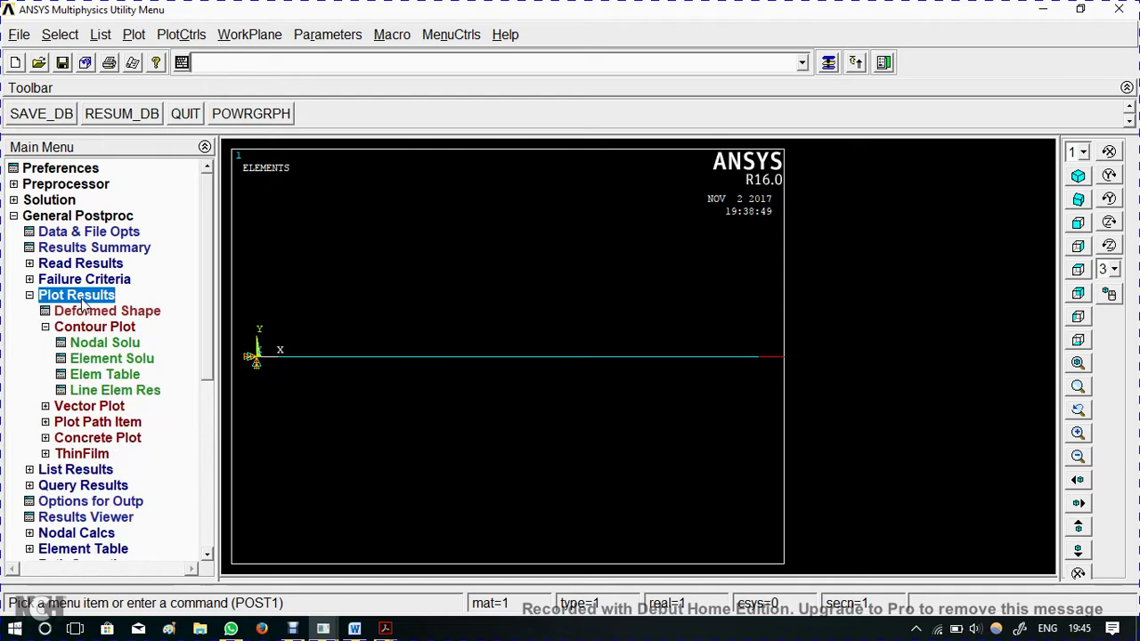
pyautogui.click(109, 313)
pyautogui.click(425, 386)
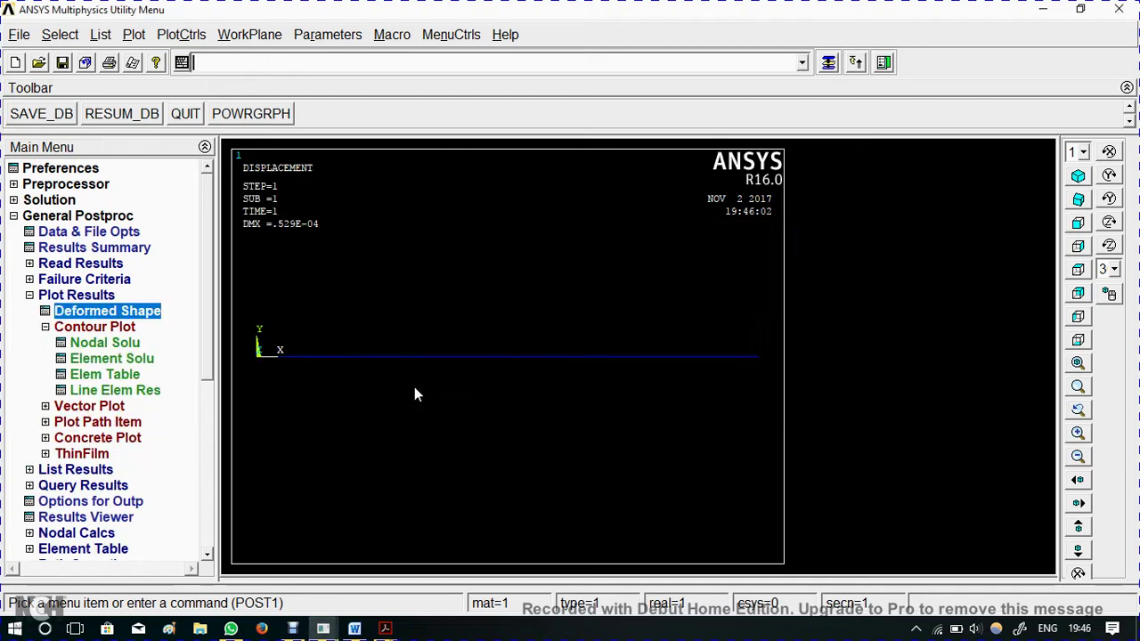
# Turn on the display of element shapes and show the bar as a solid in an oblique view
pyautogui.click(183, 35)
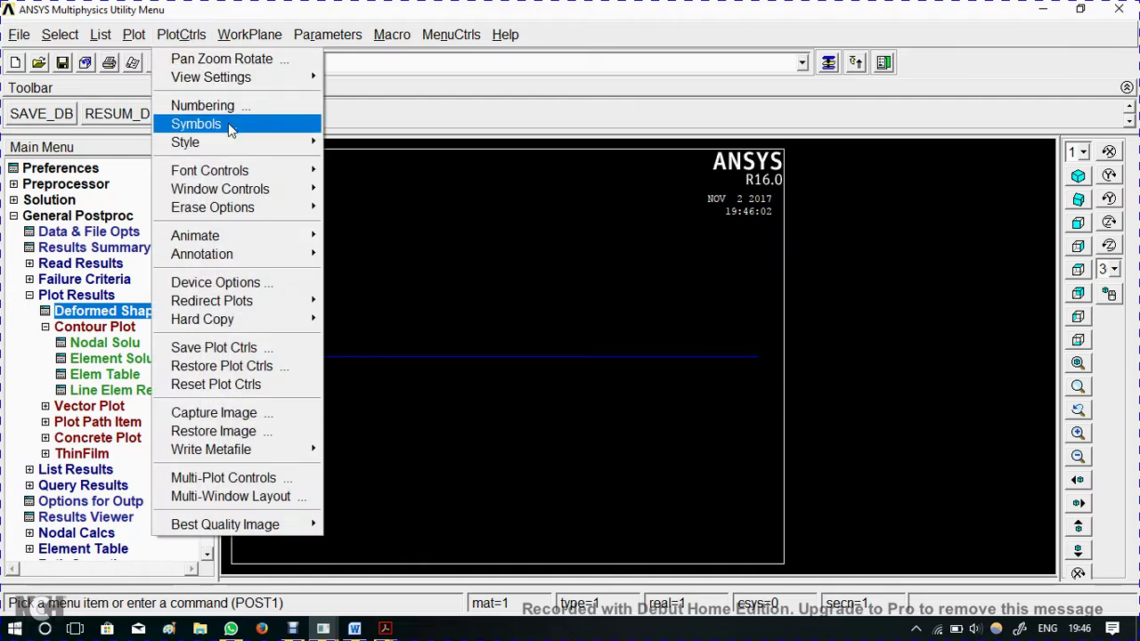
pyautogui.moveTo(233, 142)
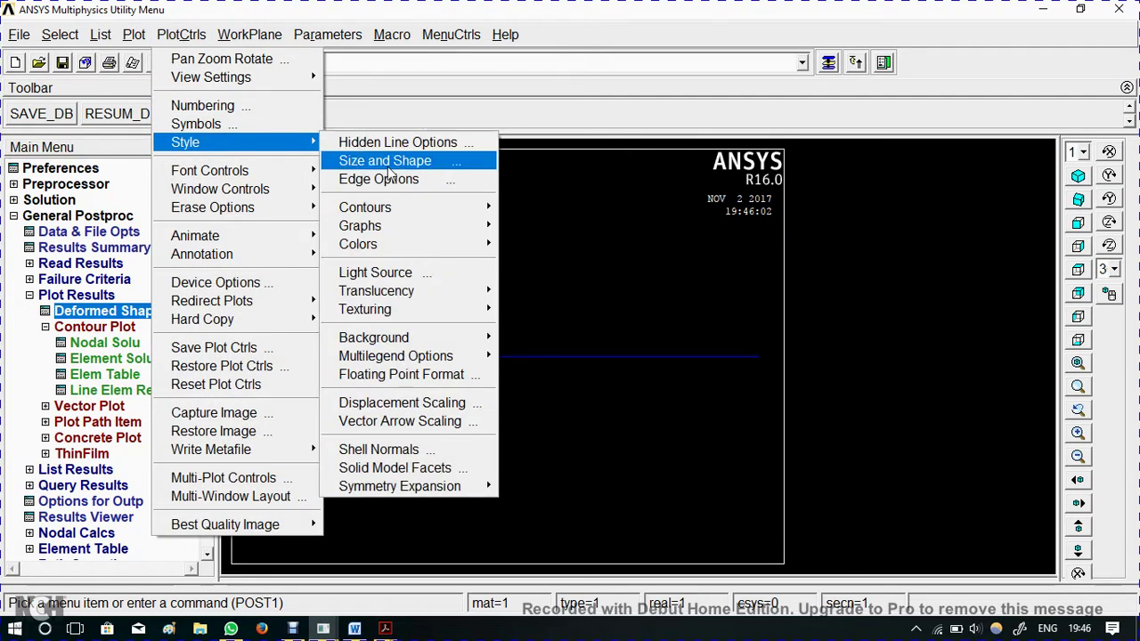
pyautogui.click(396, 161)
pyautogui.click(640, 163)
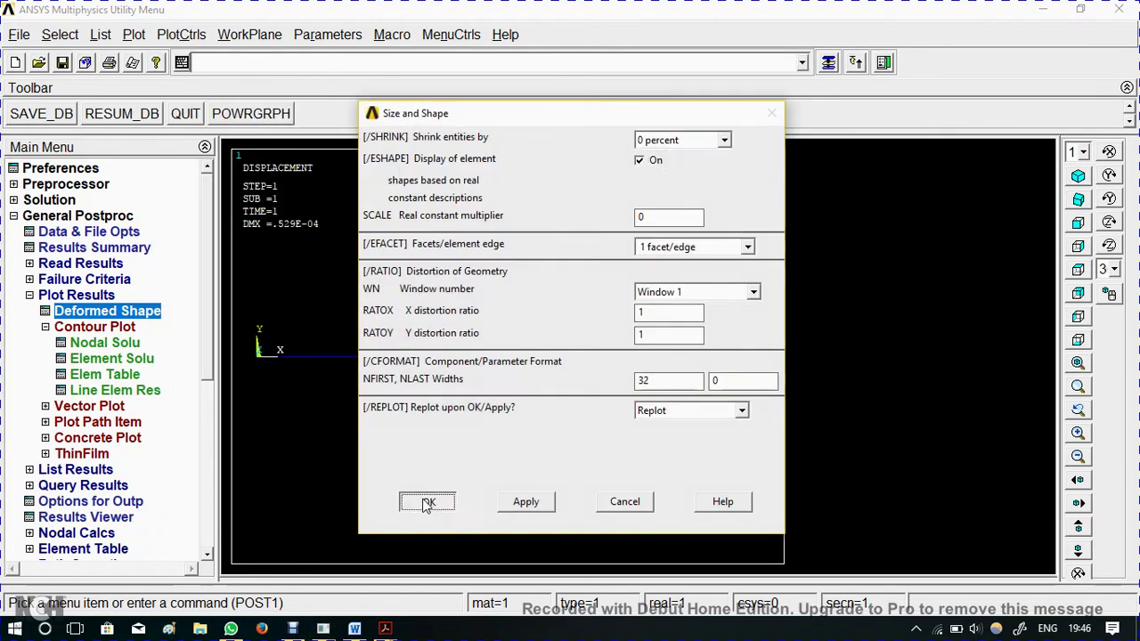
pyautogui.click(428, 501)
pyautogui.click(1075, 200)
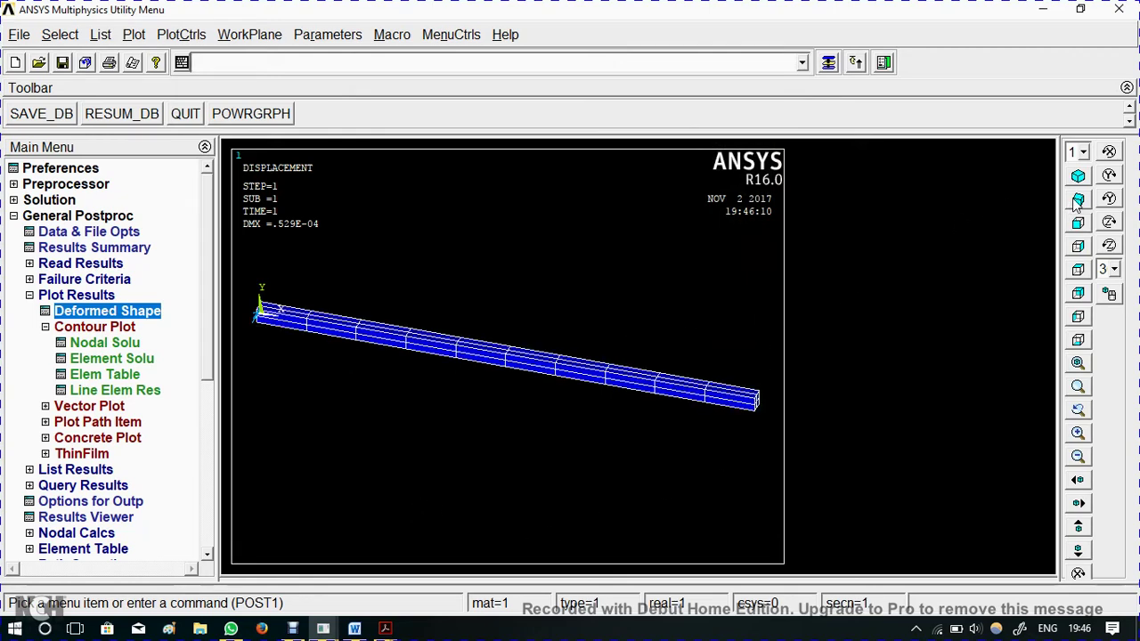
# Plot the nodal solution contour of the displacement vector sum with the deformed shape only
pyautogui.click(103, 344)
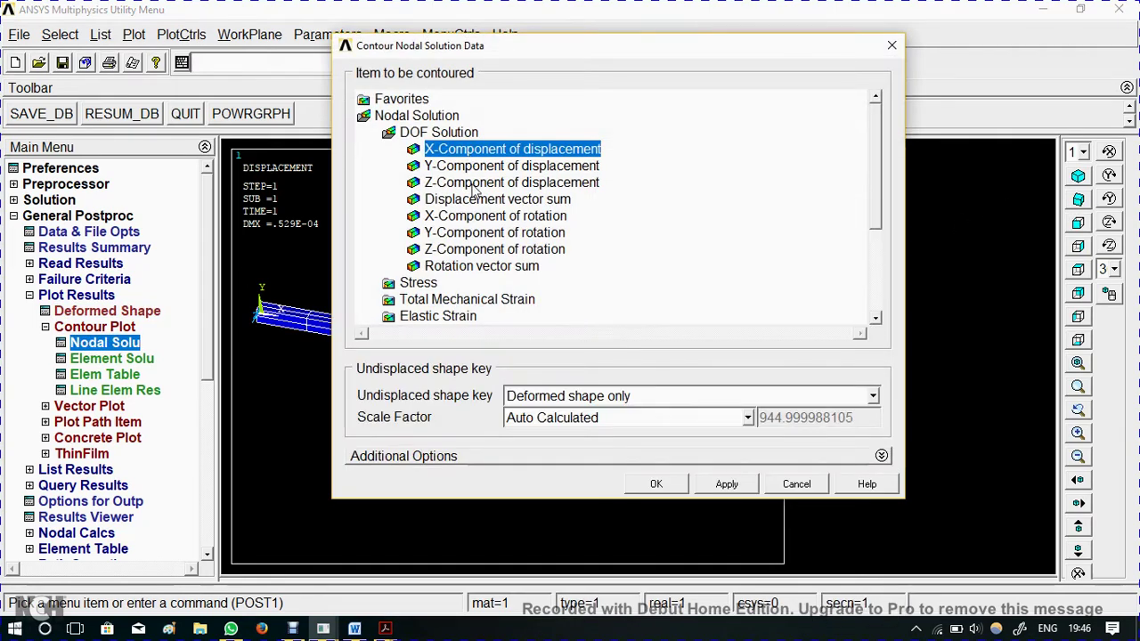
pyautogui.click(479, 199)
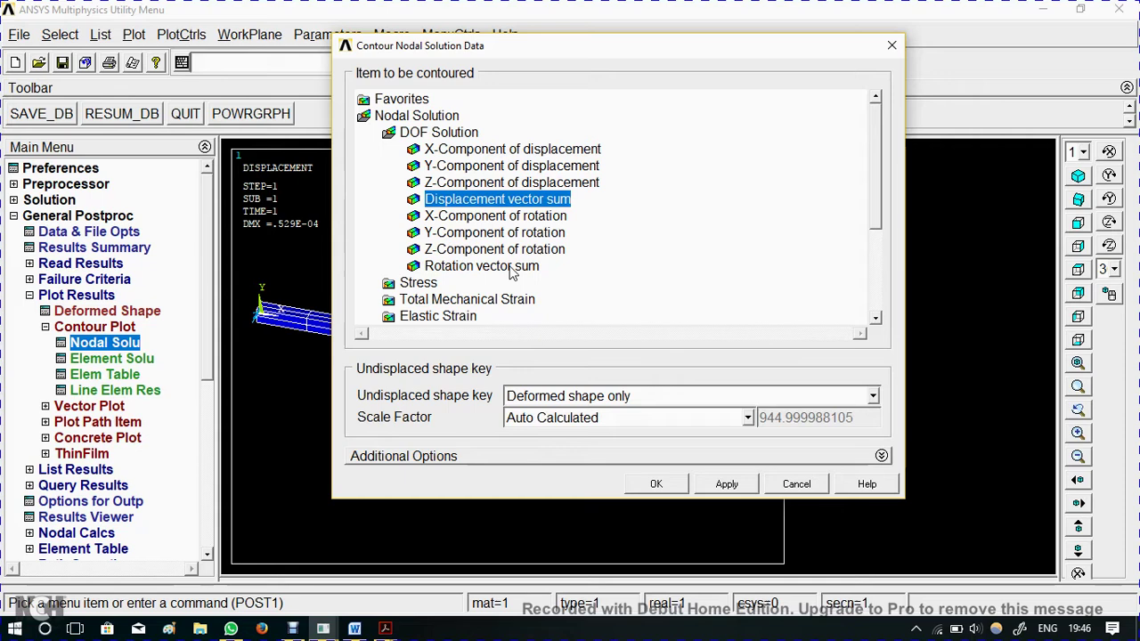
pyautogui.click(656, 485)
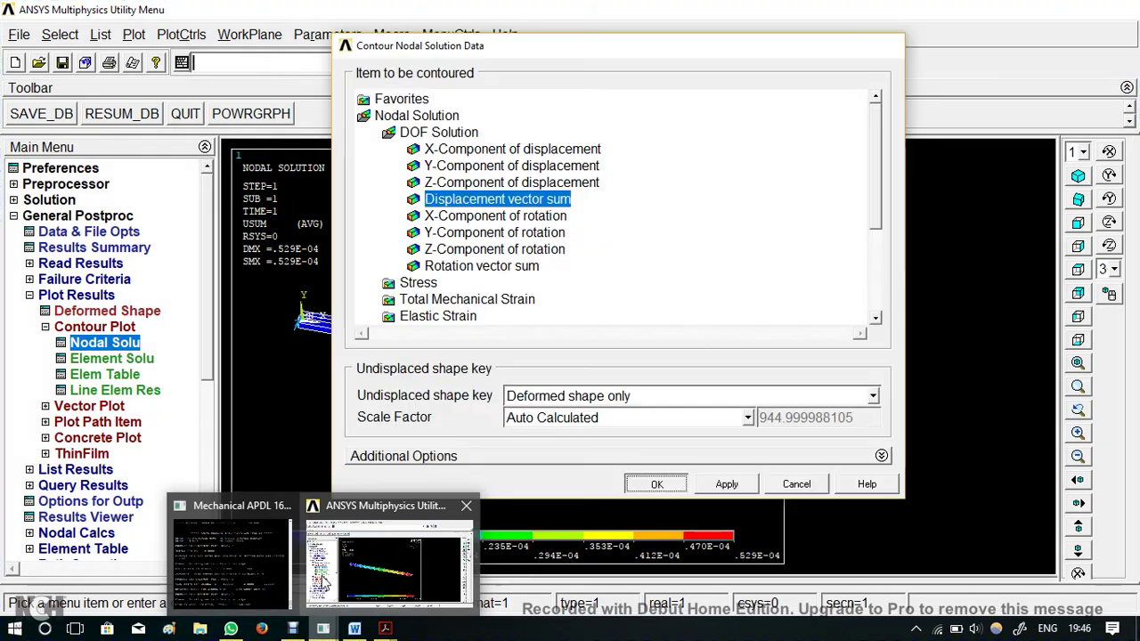
# Switch to the LAB A1 report in Adobe Acrobat Reader and examine the handwritten nodal displacement results on page 4
pyautogui.moveTo(354, 631)
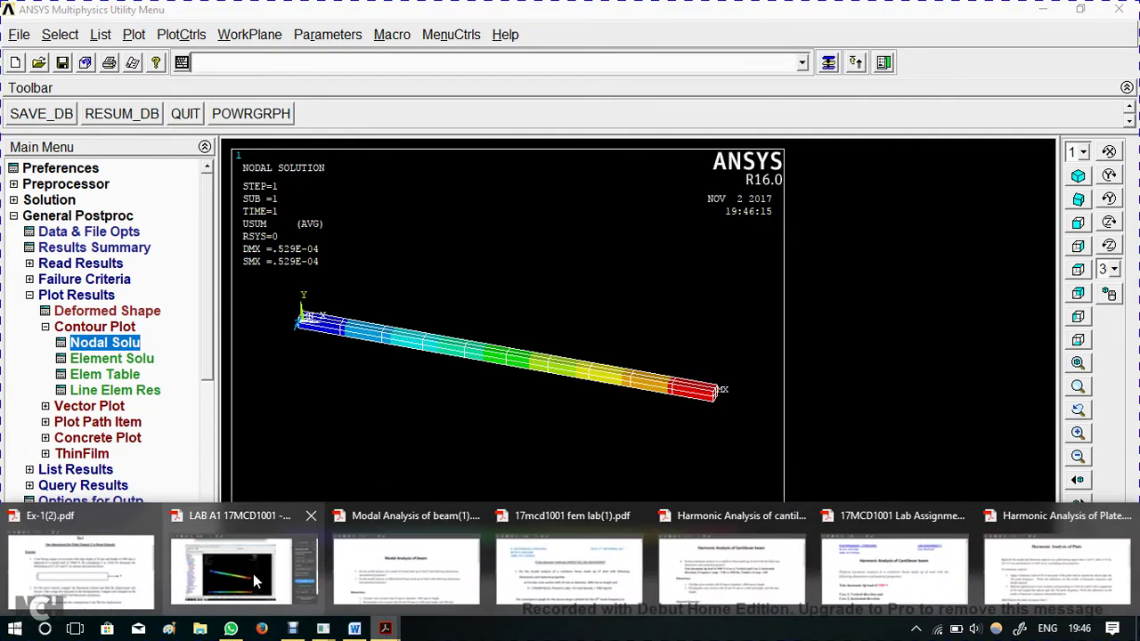
pyautogui.click(253, 574)
pyautogui.scroll(15, 481, 356)
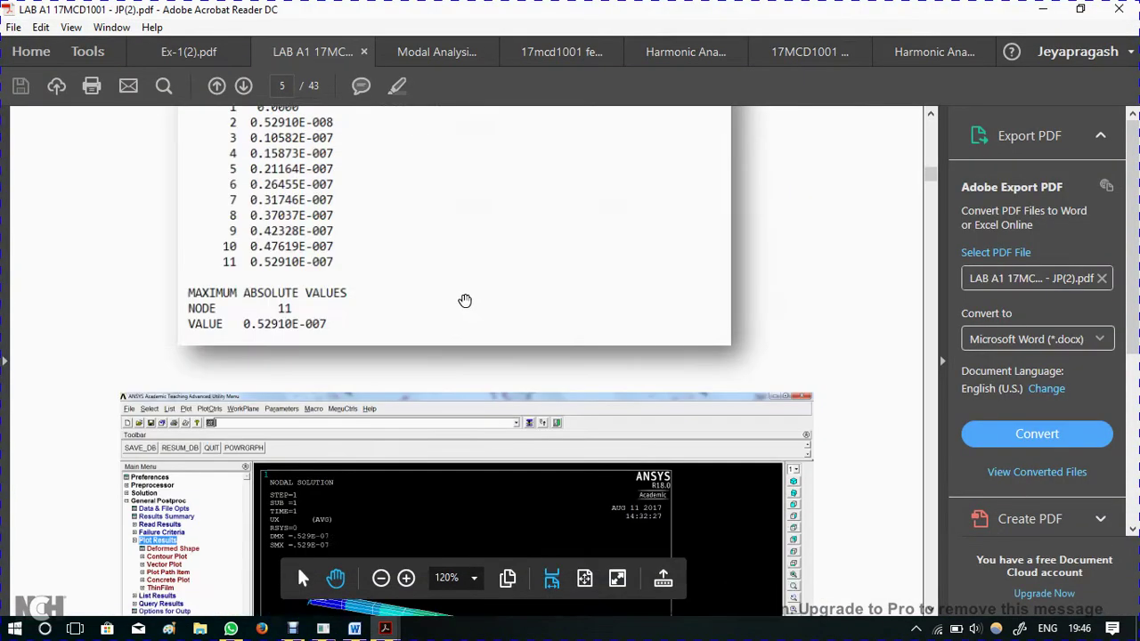
pyautogui.scroll(5, 472, 287)
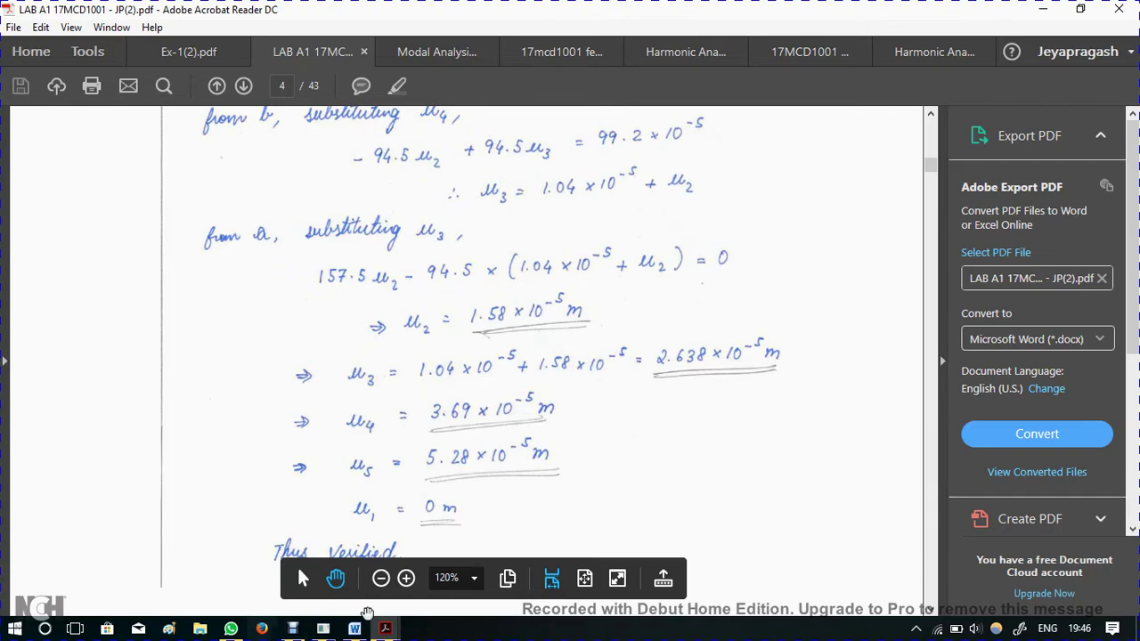
# Switch to the Ex-1(2).pdf sheet and read exercise 2 on comparing the theoretical solution with ANSYS
pyautogui.moveTo(386, 628)
pyautogui.click(97, 554)
pyautogui.scroll(-2, 480, 399)
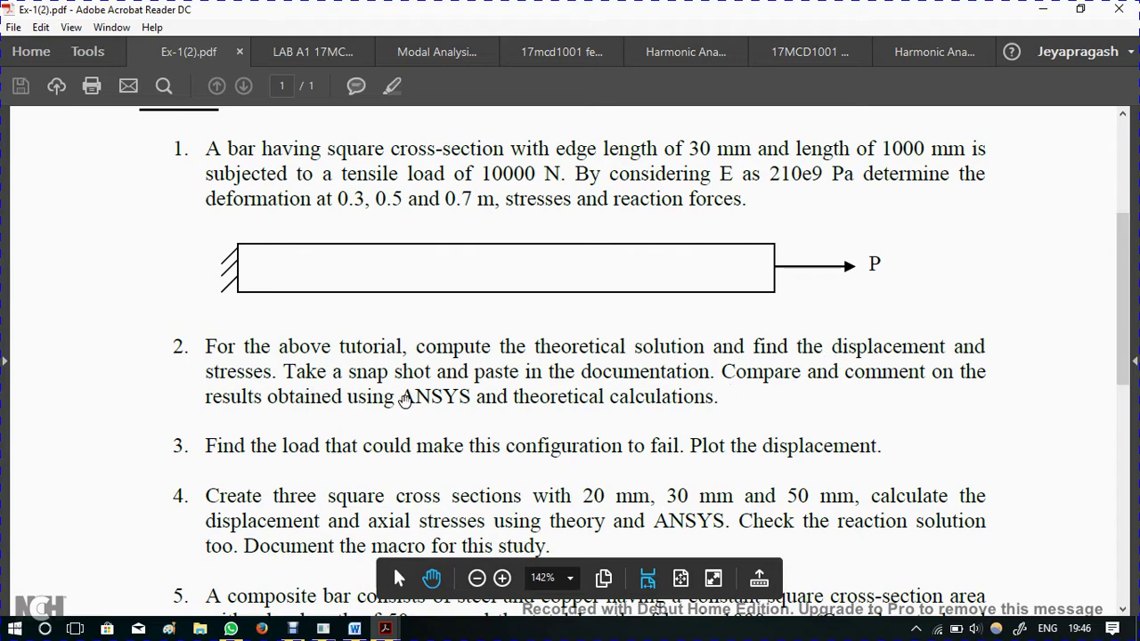
# Return to the LAB A1 report, hide its tools pane, and read the given data and the four-element division on page 1
pyautogui.moveTo(385, 627)
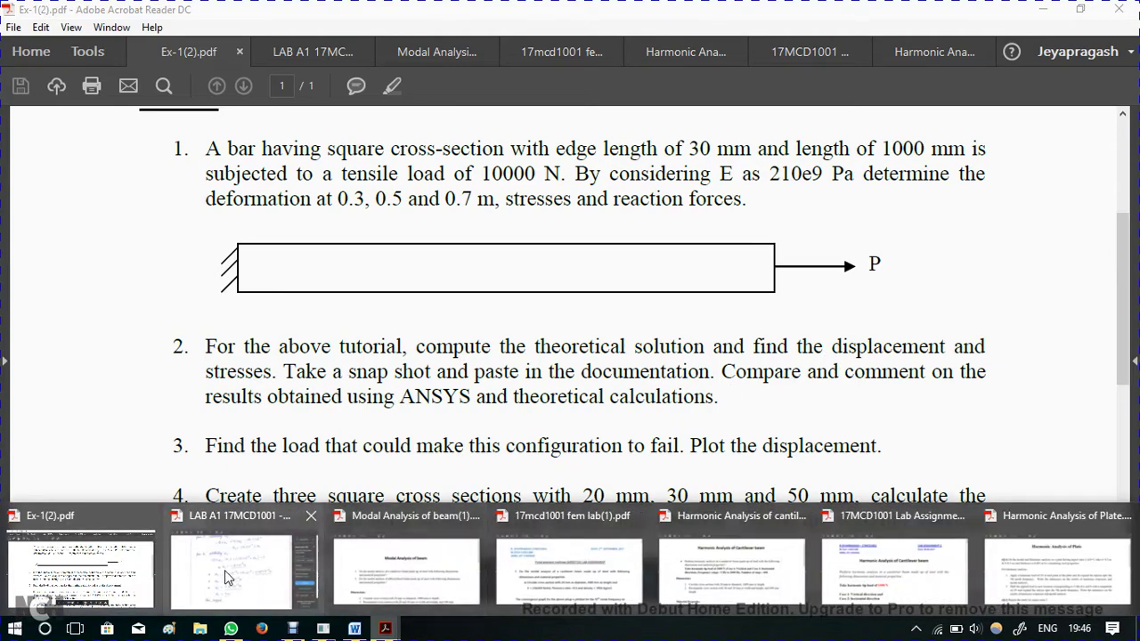
pyautogui.click(225, 570)
pyautogui.scroll(20, 473, 358)
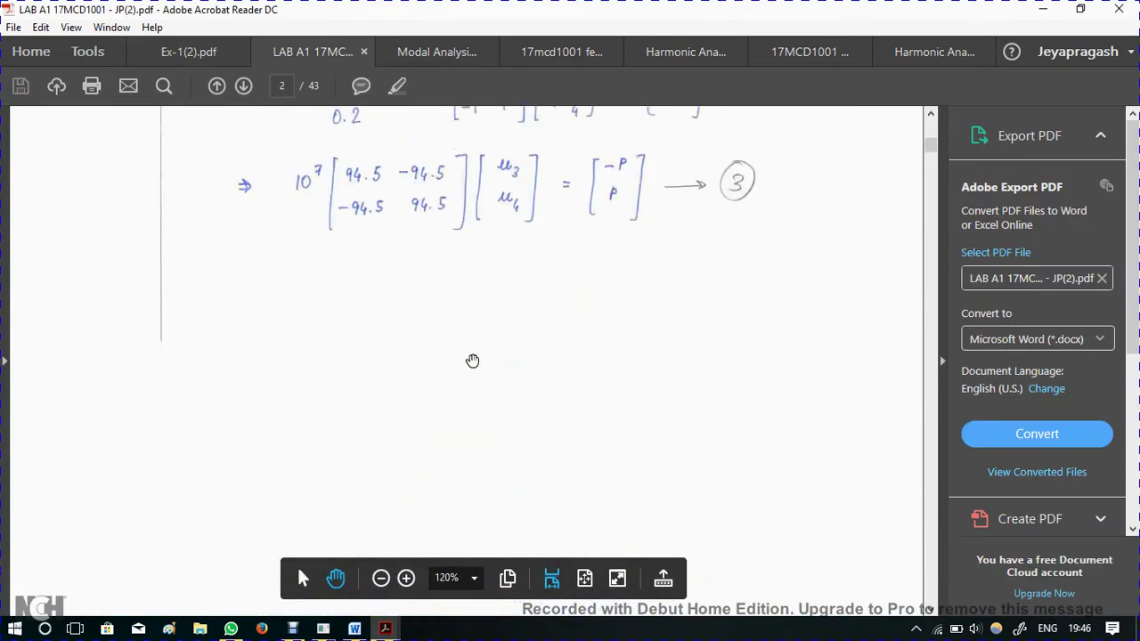
pyautogui.scroll(12, 473, 359)
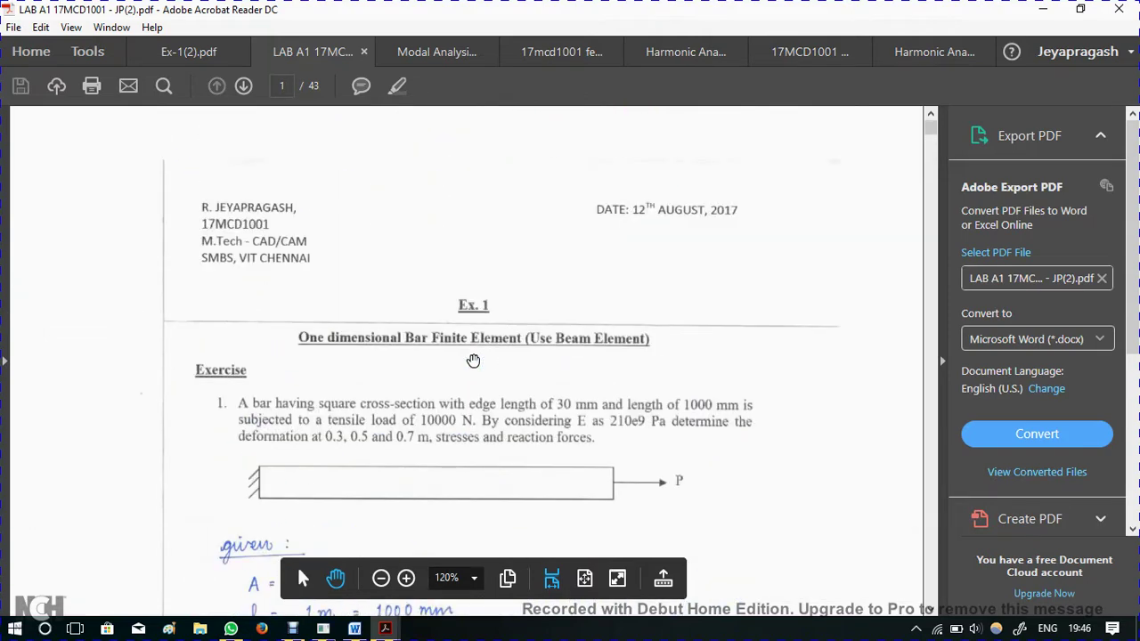
pyautogui.scroll(-3, 472, 358)
pyautogui.click(942, 356)
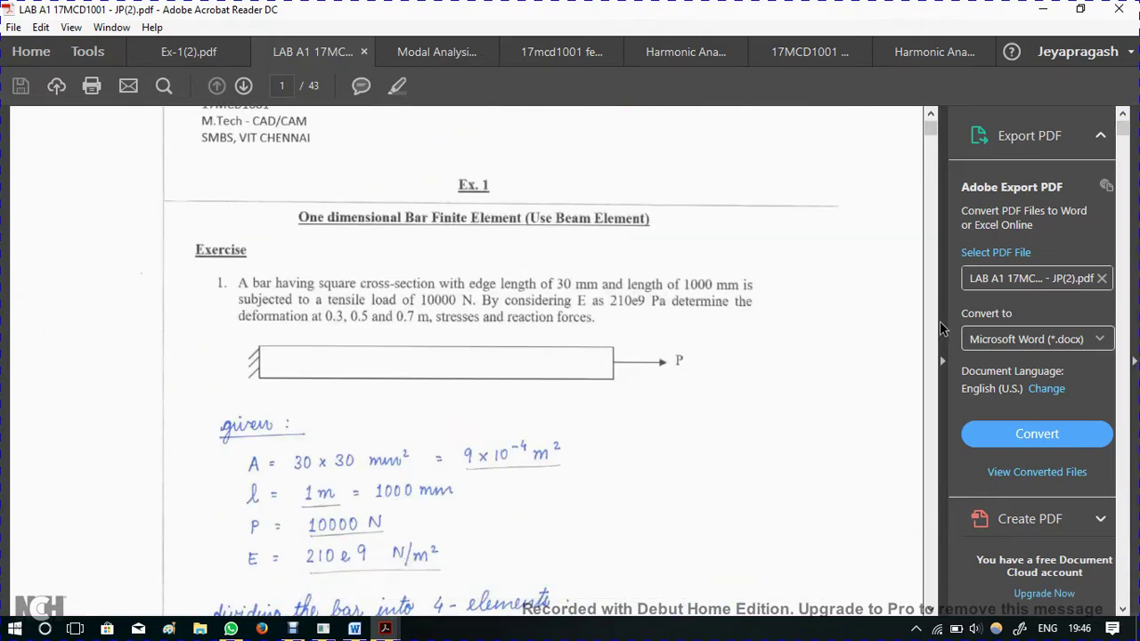
pyautogui.scroll(-5, 805, 423)
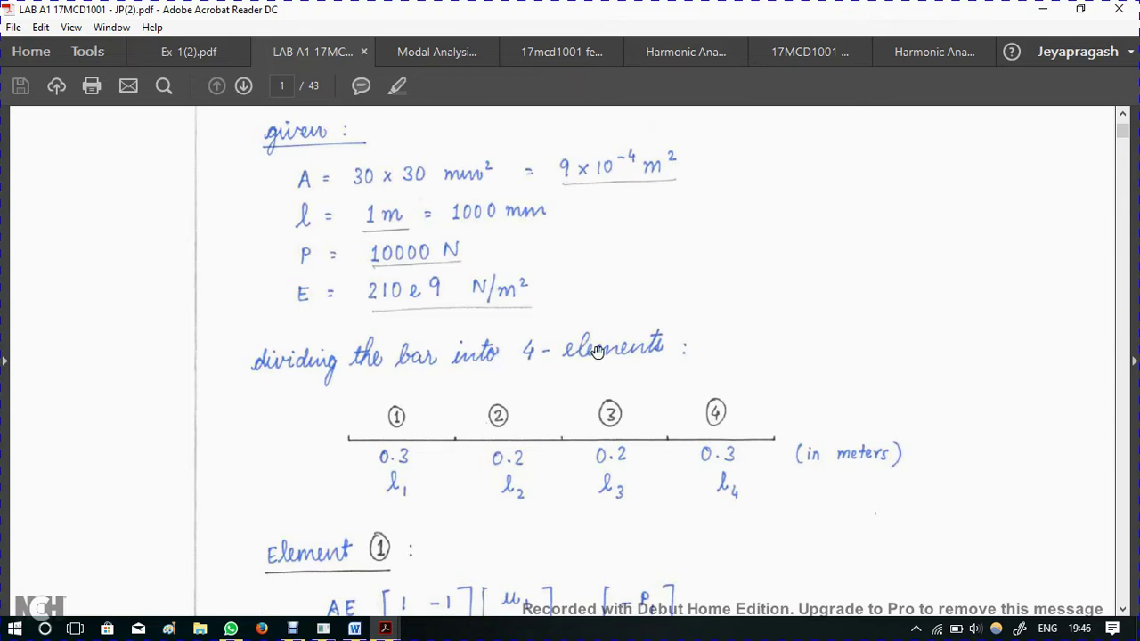
# Read through the handwritten theoretical solution in the LAB A1 report, from the problem statement and element matrices to the displacement equations on page 4
pyautogui.scroll(8, 592, 393)
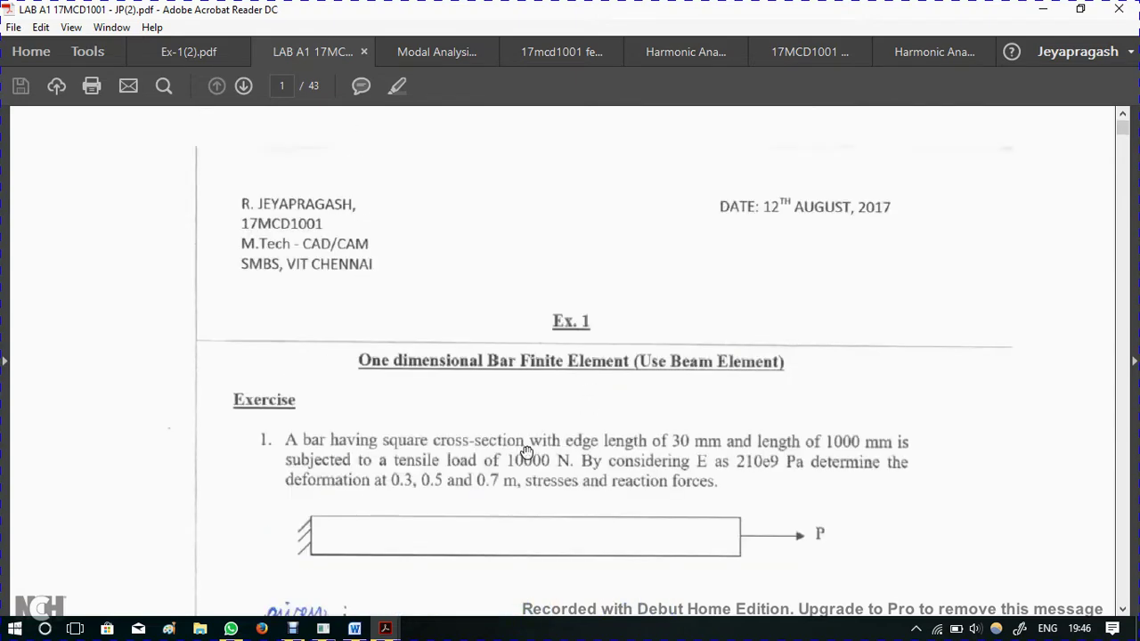
pyautogui.scroll(-5, 818, 389)
pyautogui.scroll(-3, 818, 390)
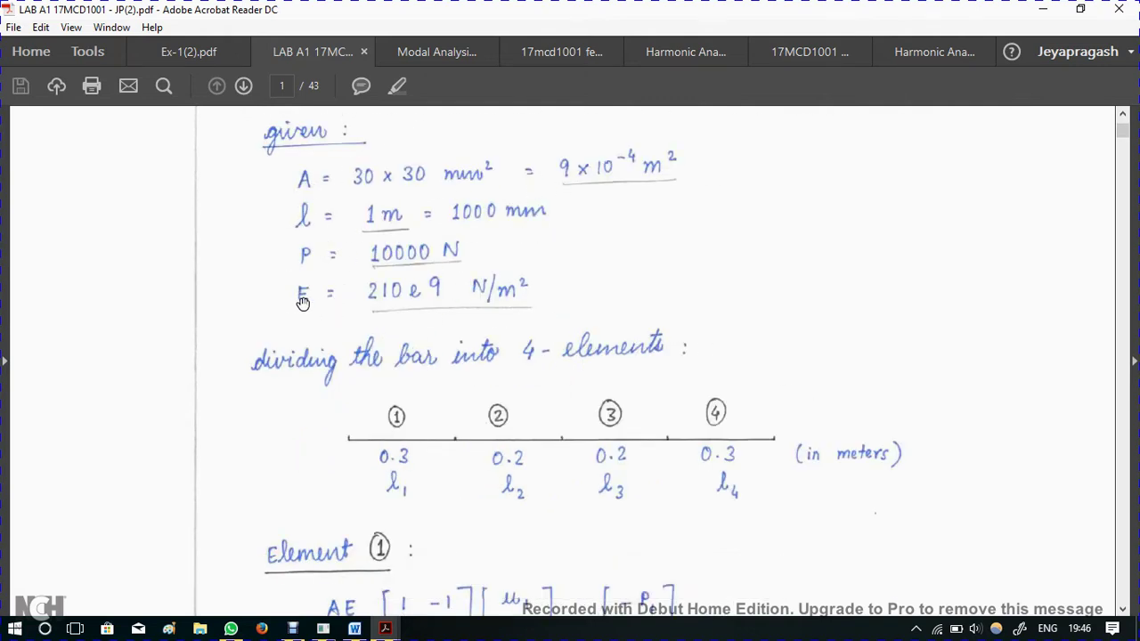
pyautogui.scroll(-5, 490, 300)
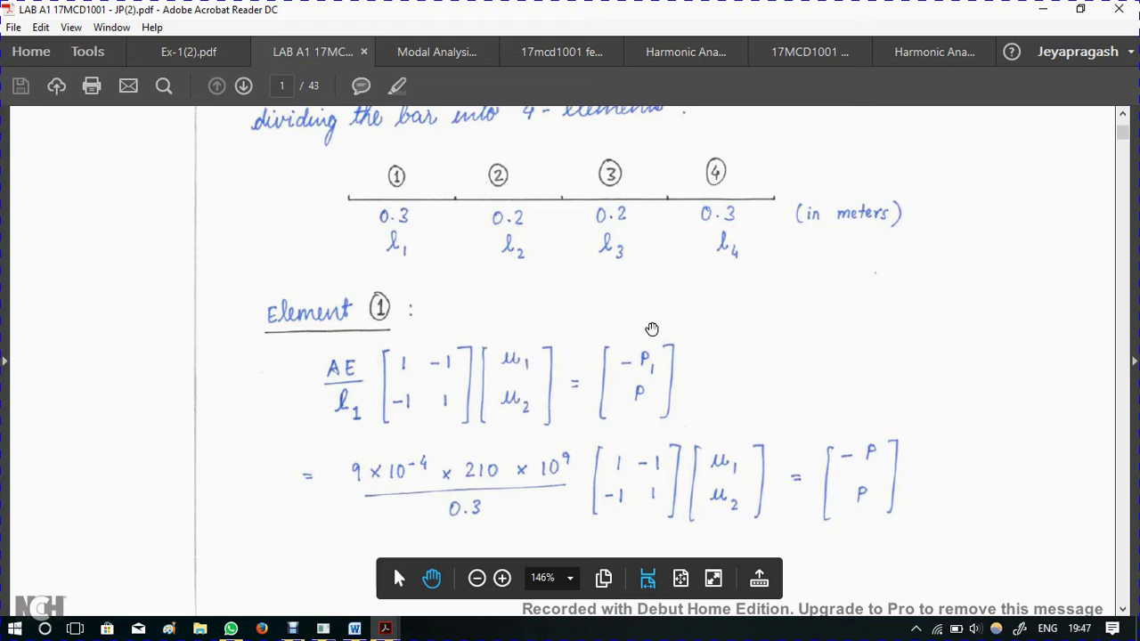
pyautogui.scroll(-3, 942, 422)
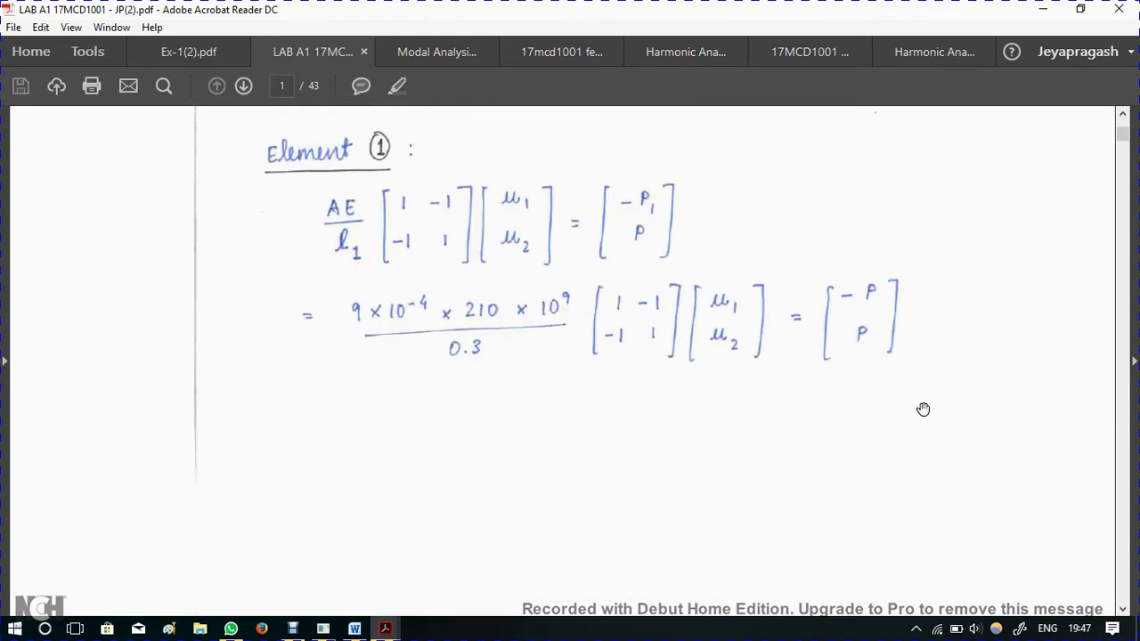
pyautogui.scroll(-15, 853, 400)
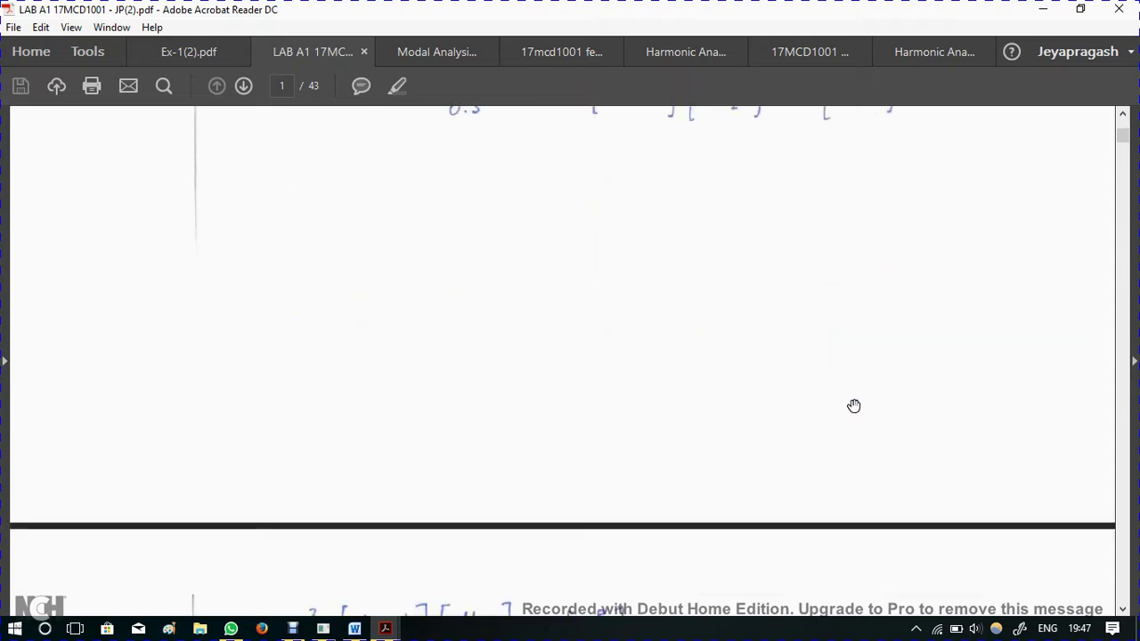
pyautogui.scroll(-20, 410, 327)
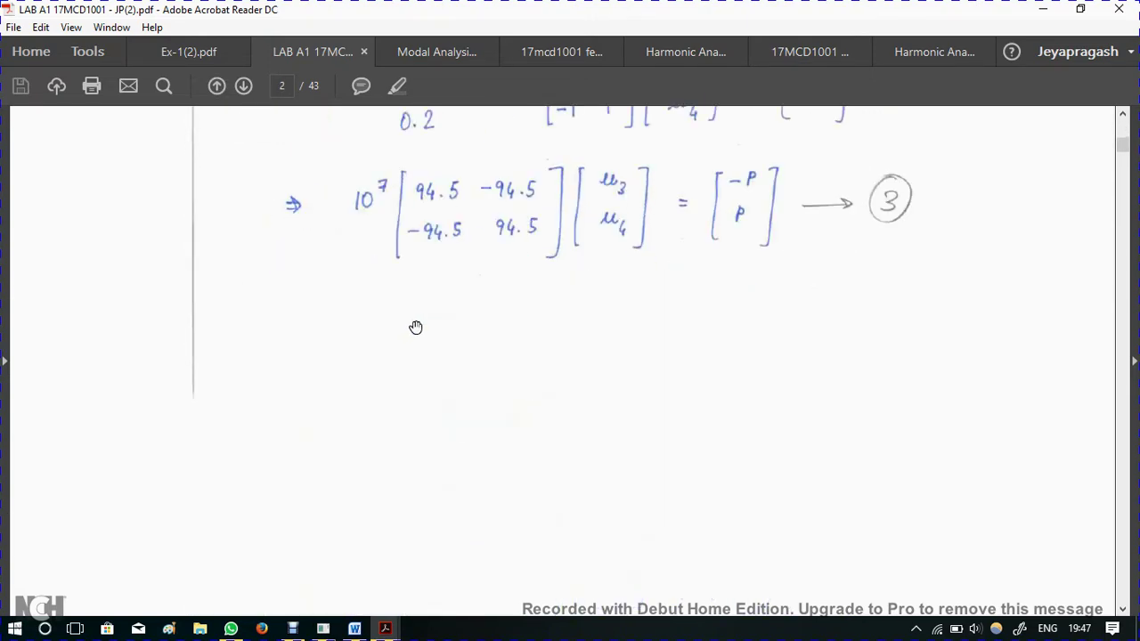
pyautogui.scroll(-1, 352, 305)
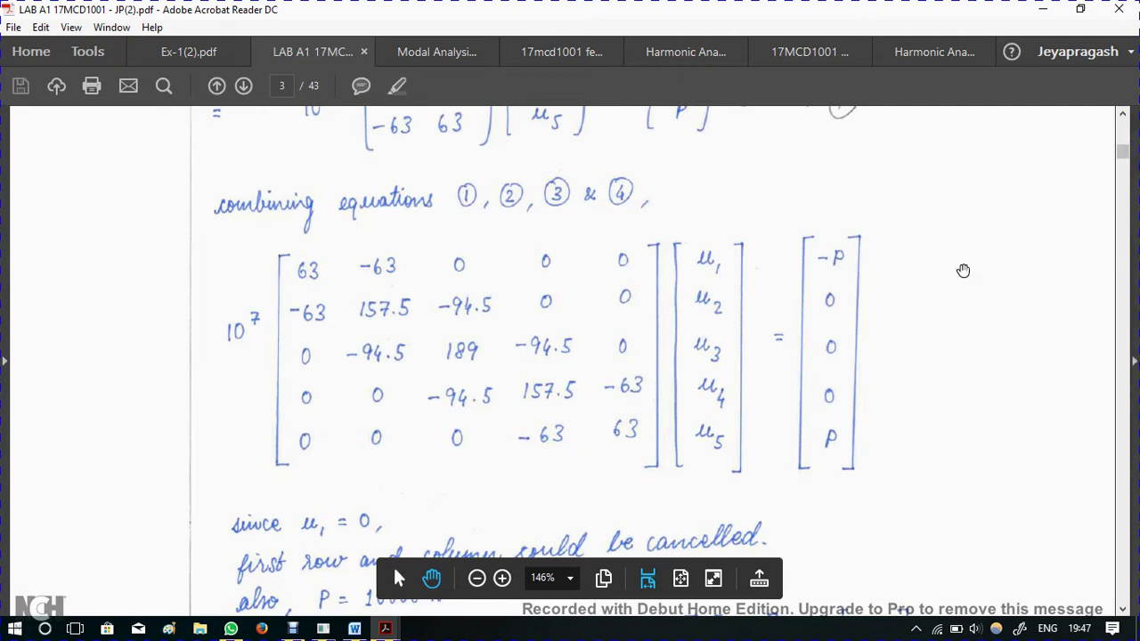
pyautogui.scroll(-15, 961, 267)
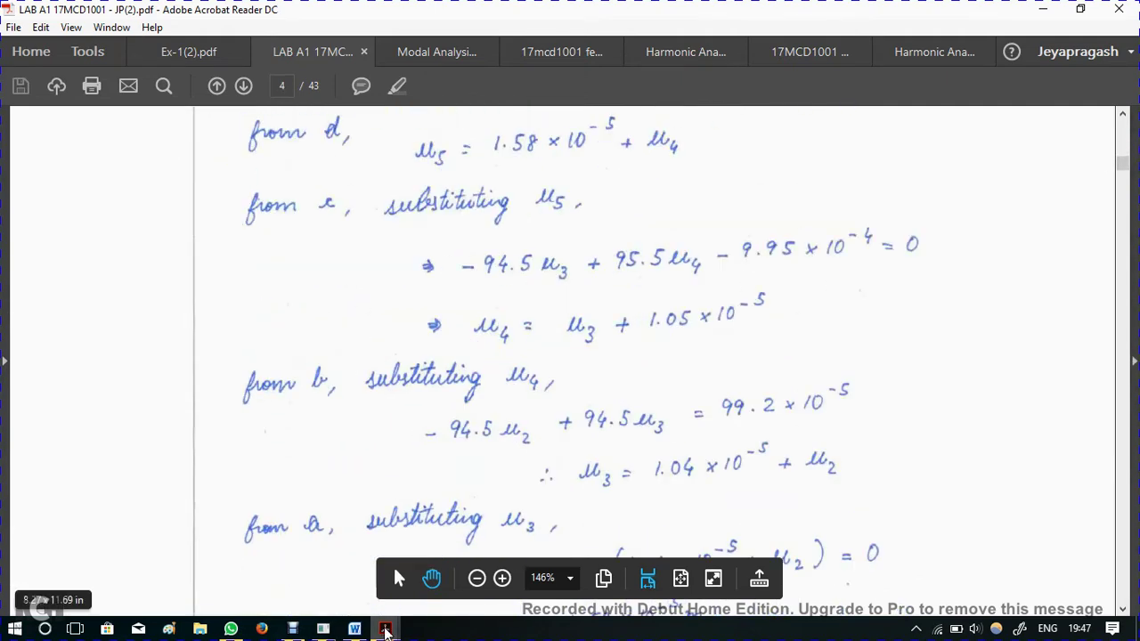
# Switch to the Ex-1(2).pdf sheet and read exercises 3 and 4 on the failure load and the three square cross sections
pyautogui.moveTo(384, 628)
pyautogui.click(68, 560)
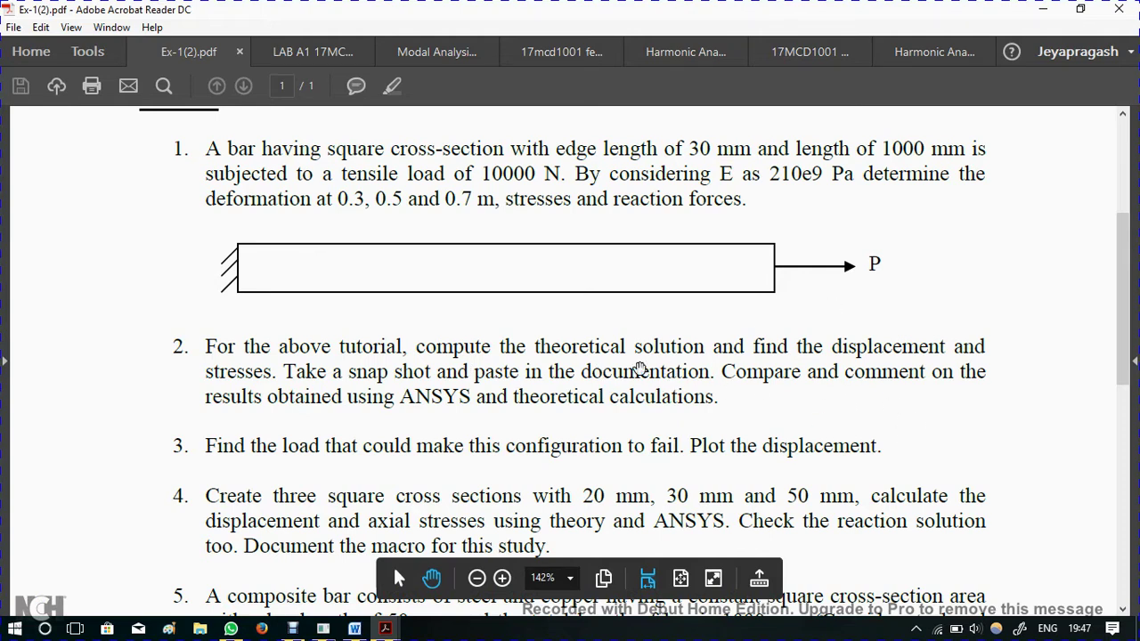
pyautogui.scroll(-1, 566, 365)
pyautogui.scroll(-2, 565, 365)
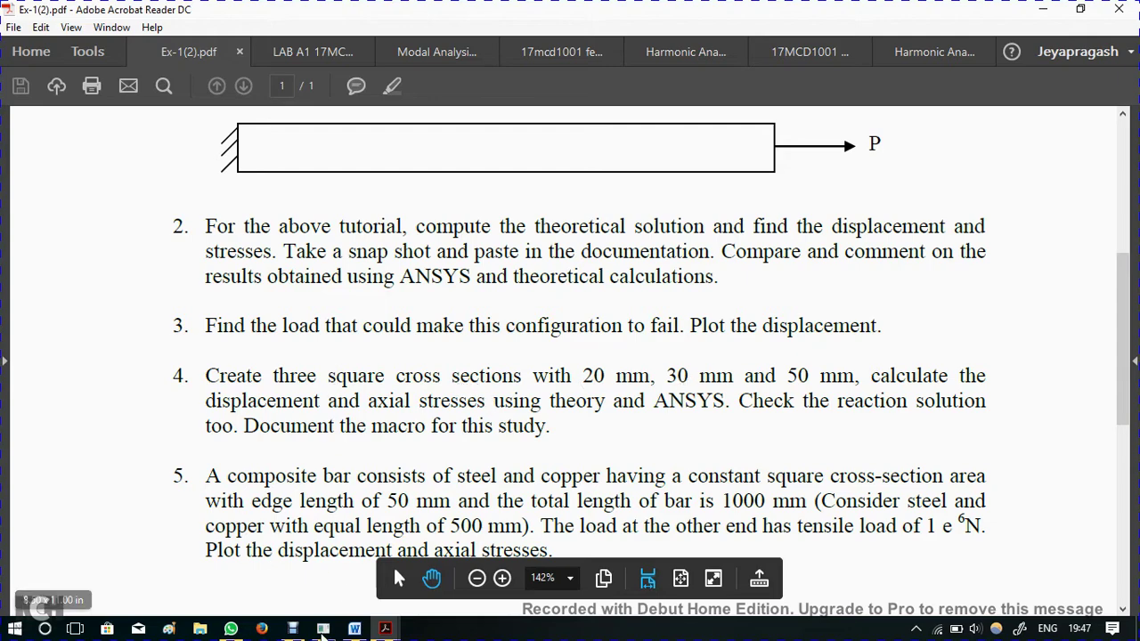
# Switch to the ANSYS main window and clear the current model to start a new database
pyautogui.moveTo(323, 628)
pyautogui.click(396, 527)
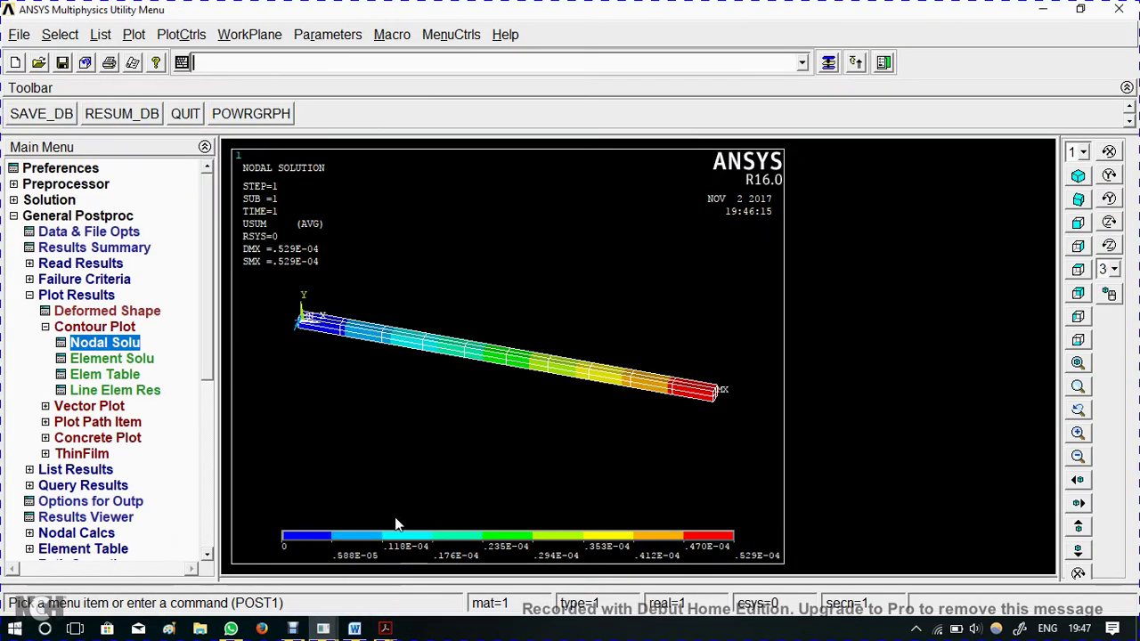
pyautogui.click(19, 33)
pyautogui.click(71, 56)
pyautogui.click(420, 421)
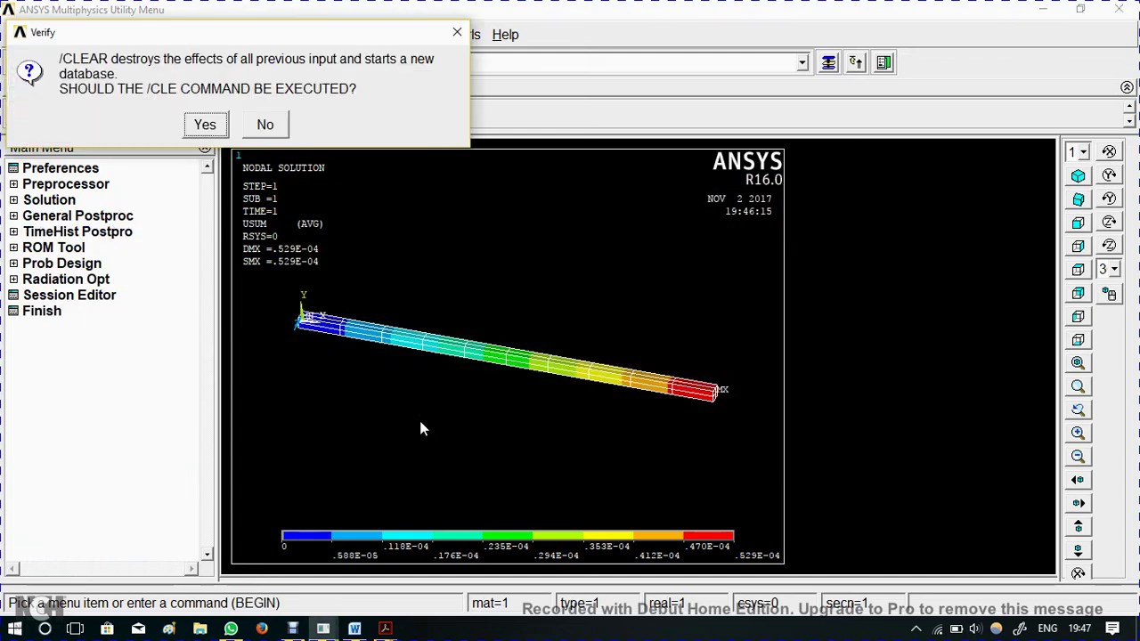
pyautogui.click(204, 122)
# Limit the discipline preferences to Structural and add the 2 node 188 beam as element type 1
pyautogui.click(60, 168)
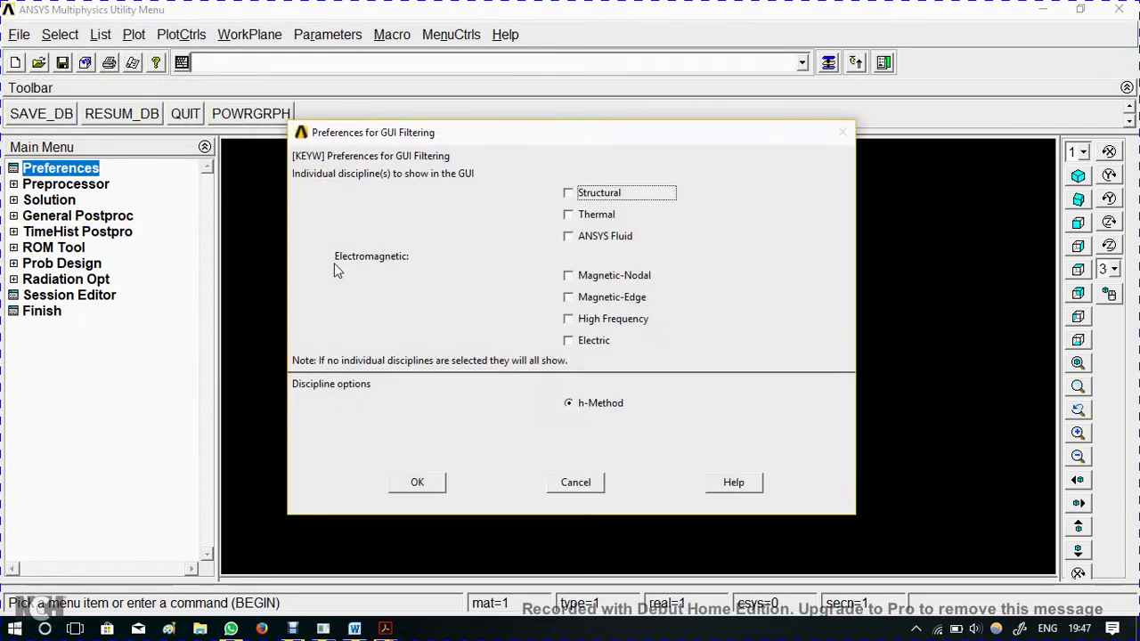
pyautogui.click(412, 485)
pyautogui.click(89, 185)
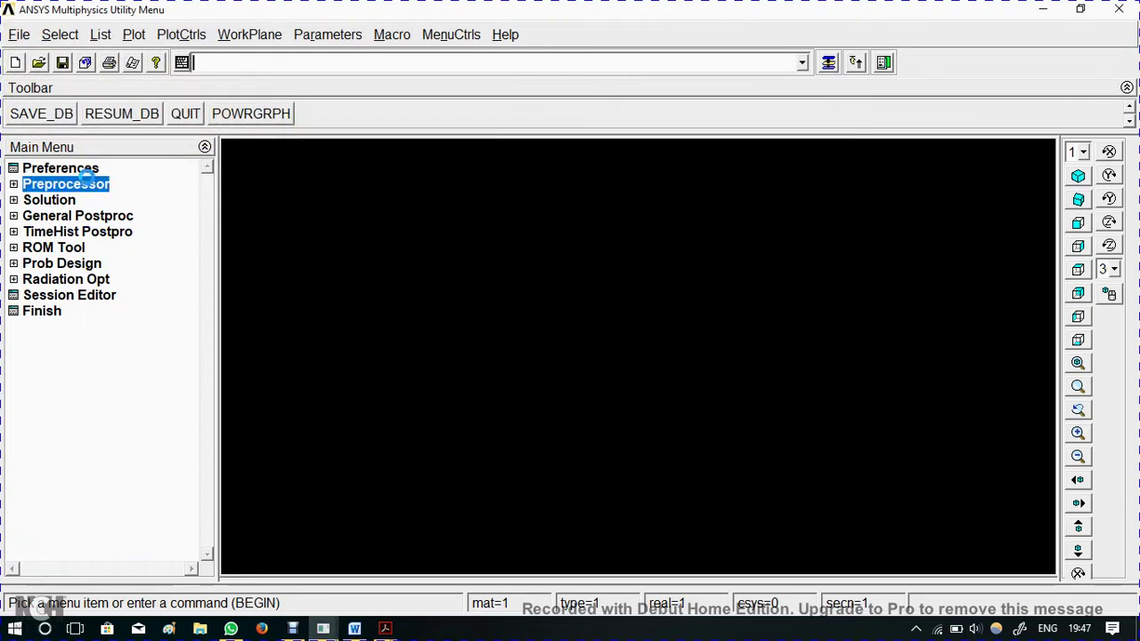
pyautogui.click(103, 201)
pyautogui.click(103, 215)
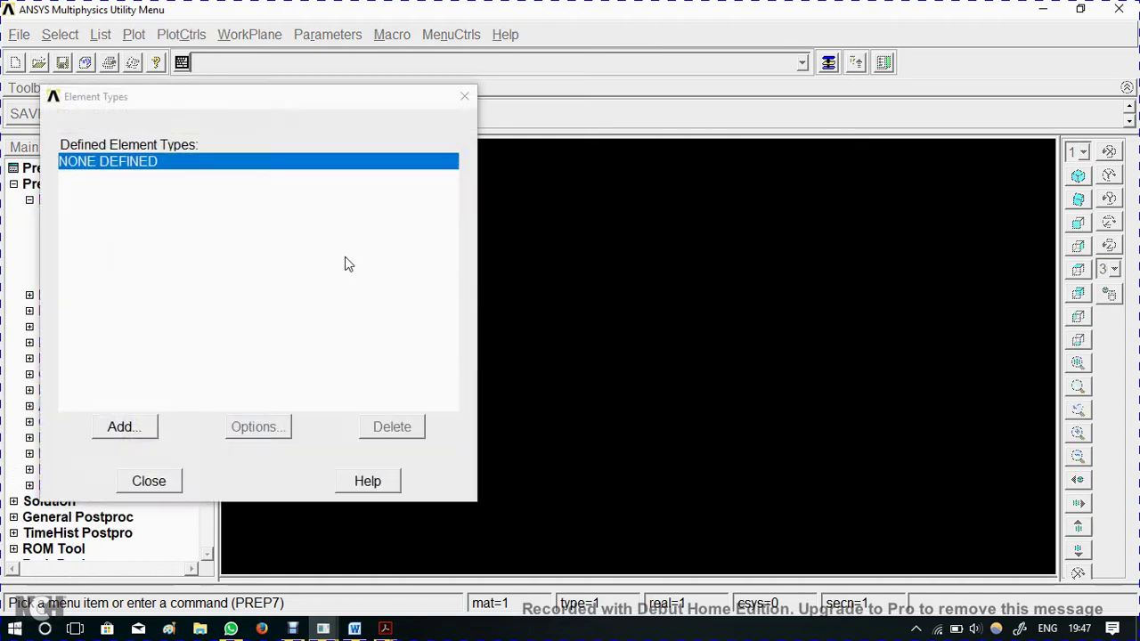
pyautogui.click(126, 426)
pyautogui.click(610, 283)
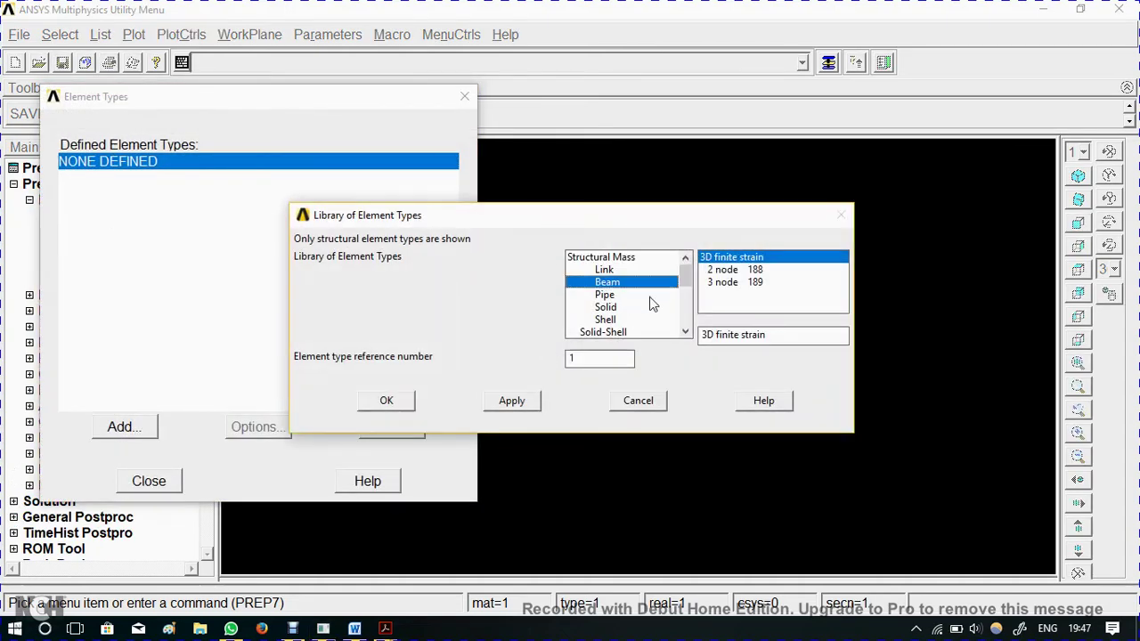
pyautogui.click(729, 270)
pyautogui.click(384, 400)
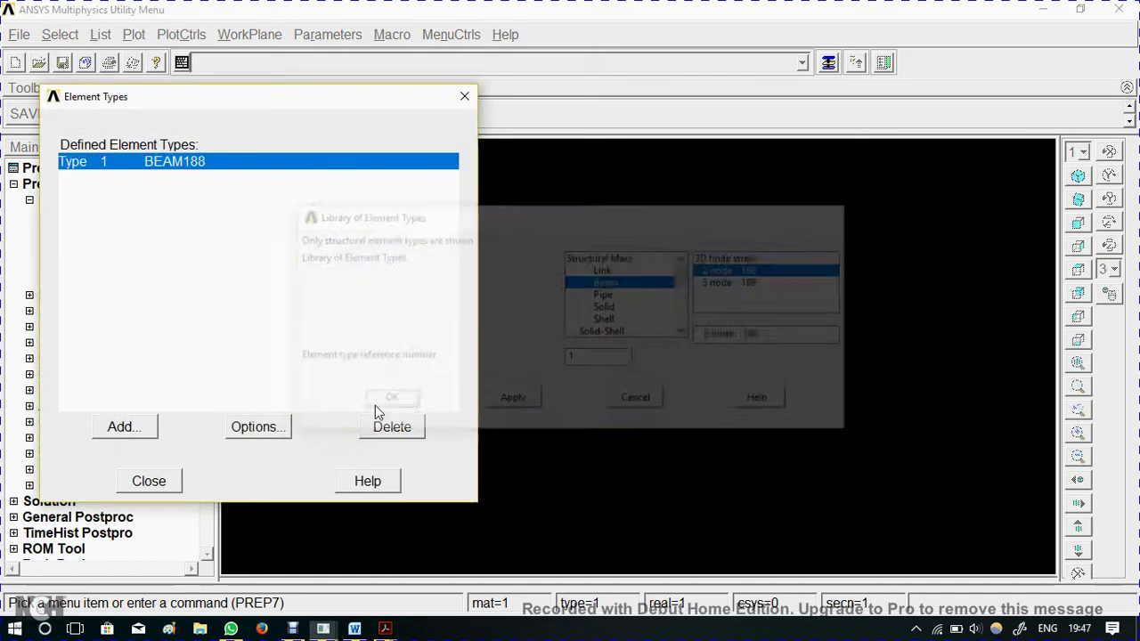
pyautogui.click(148, 481)
# Define linear elastic isotropic properties for material model 1 with EX 210E9 and PRXY 0.3
pyautogui.click(78, 309)
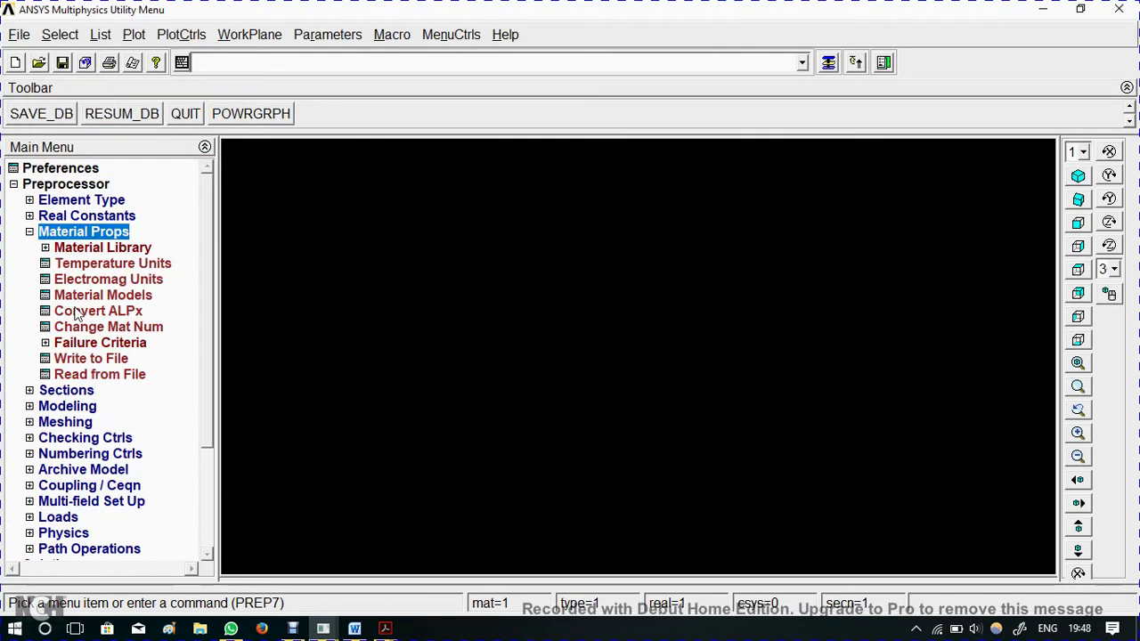
pyautogui.doubleClick(89, 296)
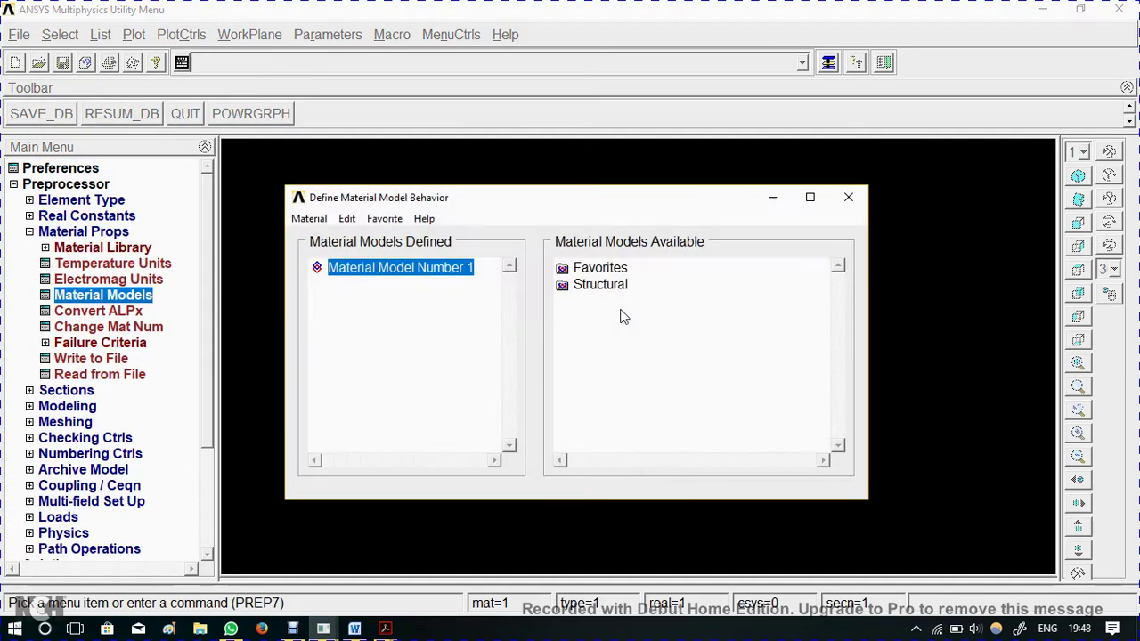
pyautogui.doubleClick(605, 287)
pyautogui.doubleClick(629, 303)
pyautogui.doubleClick(663, 335)
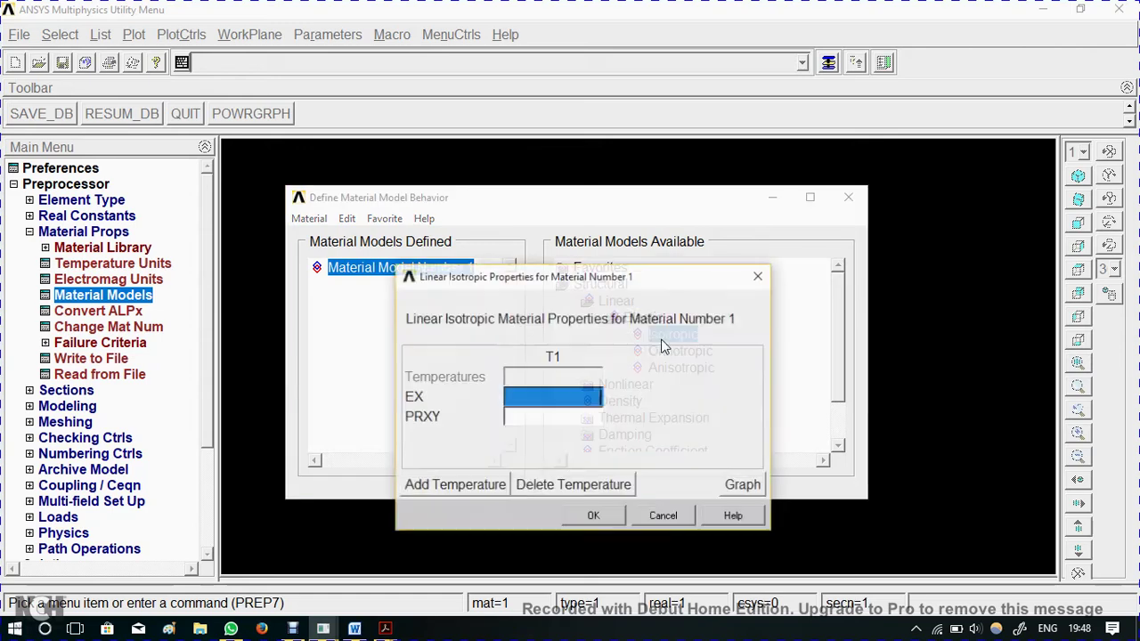
pyautogui.write('210E')
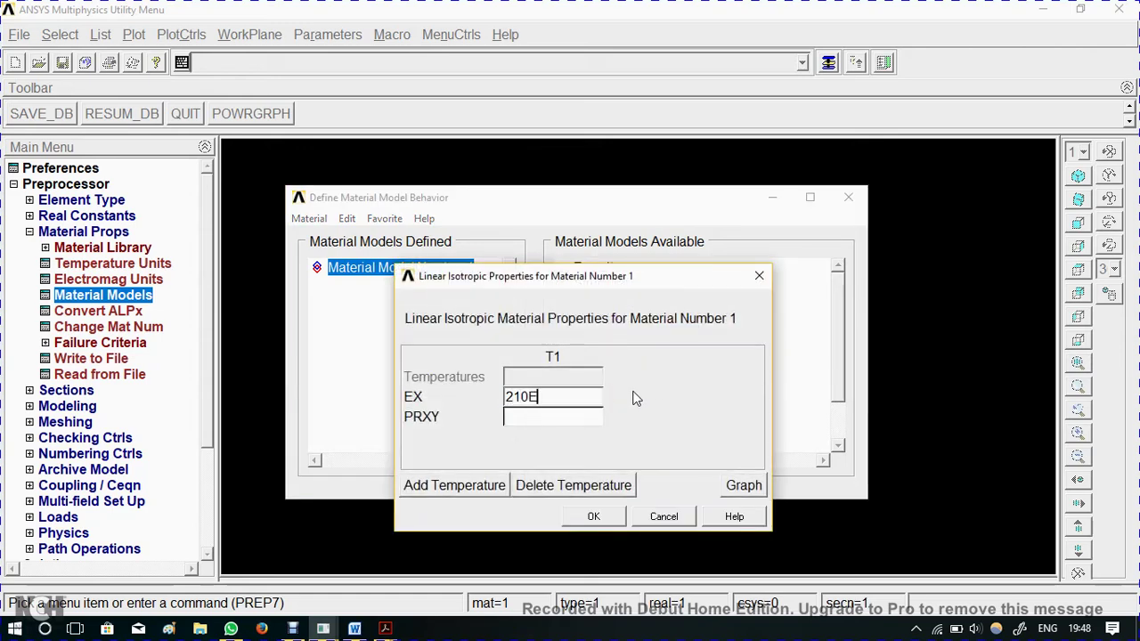
pyautogui.write('9')
pyautogui.press('Tab')
pyautogui.write('0.3')
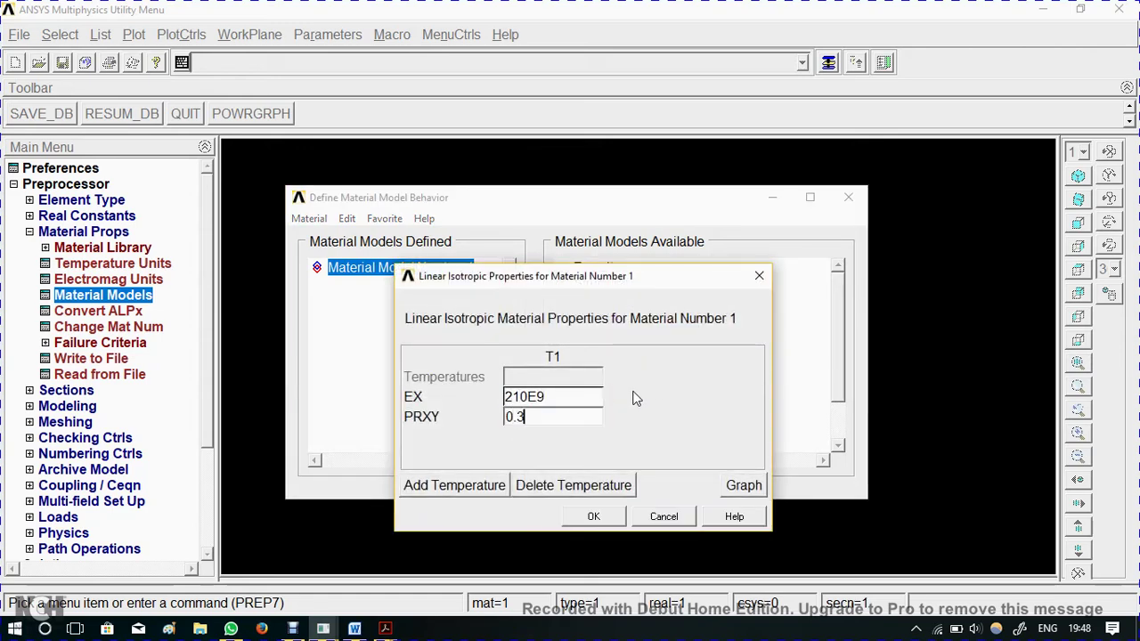
pyautogui.click(593, 516)
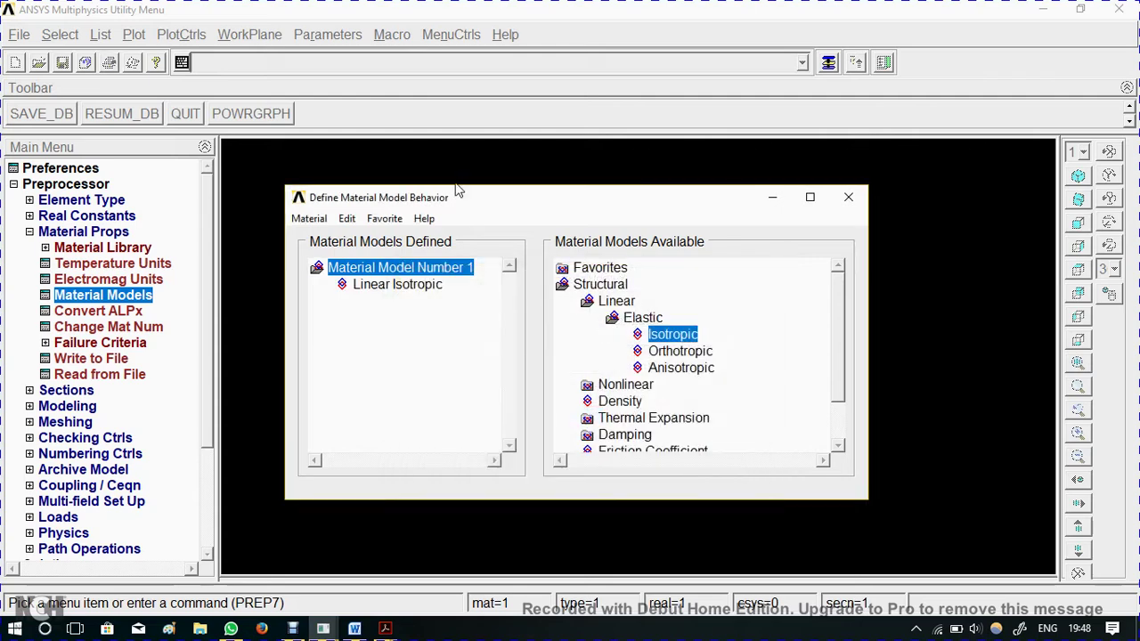
# Switch to the Ex-1(2).pdf sheet and check the cross-section sizes required in exercise 4
pyautogui.click(386, 628)
pyautogui.click(89, 570)
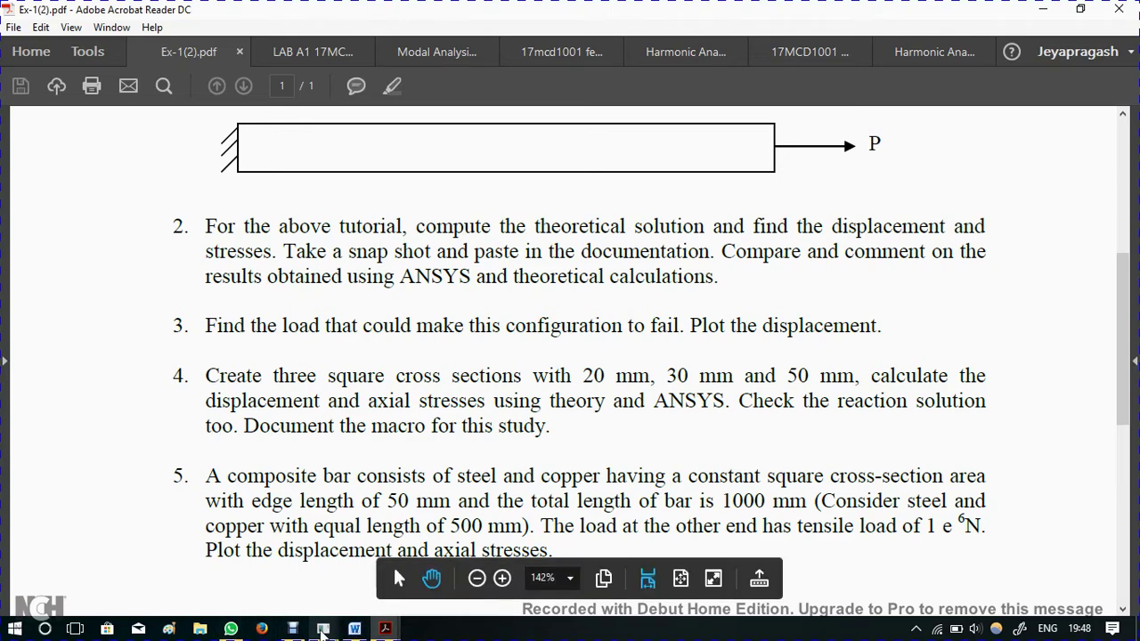
pyautogui.moveTo(323, 633)
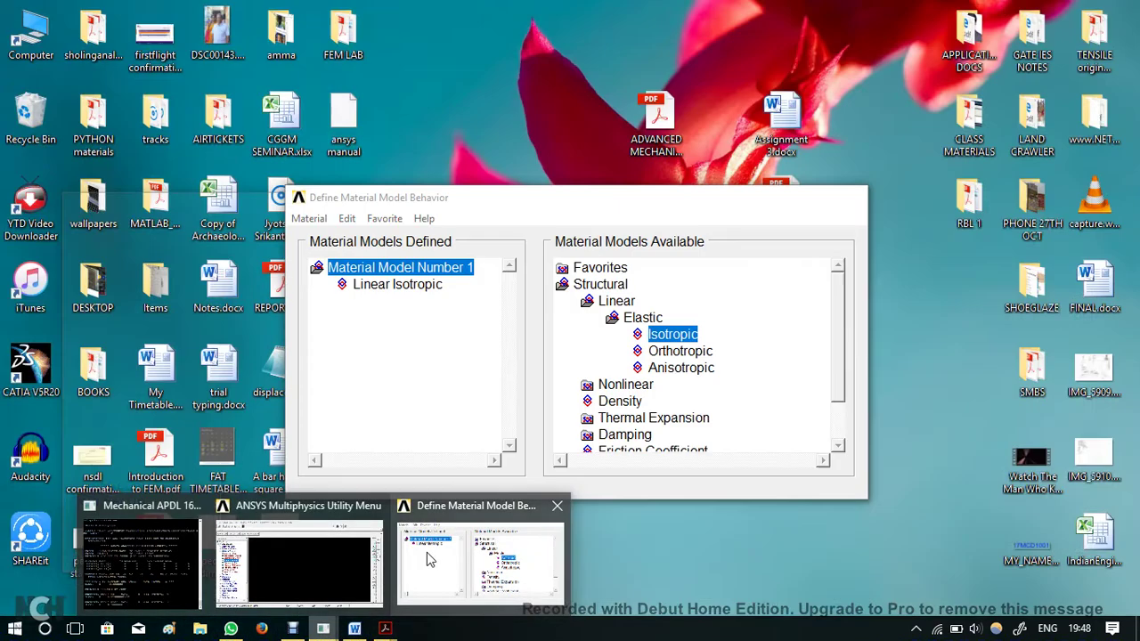
# Return to ANSYS, closing the material model definition and bringing the main window forward
pyautogui.click(445, 557)
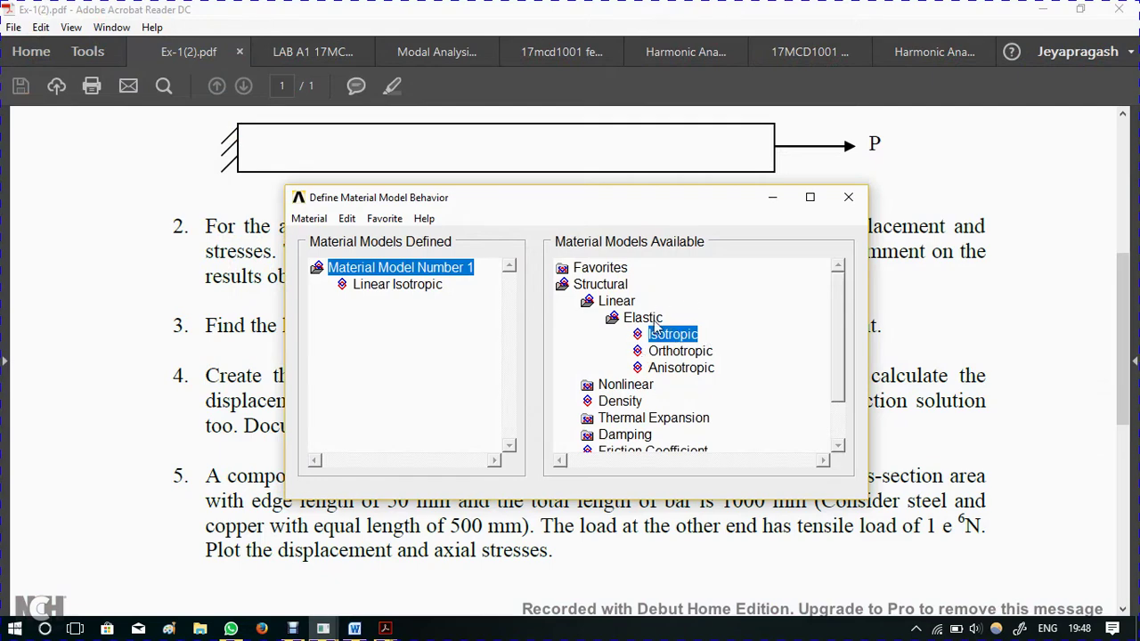
pyautogui.click(849, 196)
pyautogui.moveTo(327, 631)
pyautogui.click(363, 569)
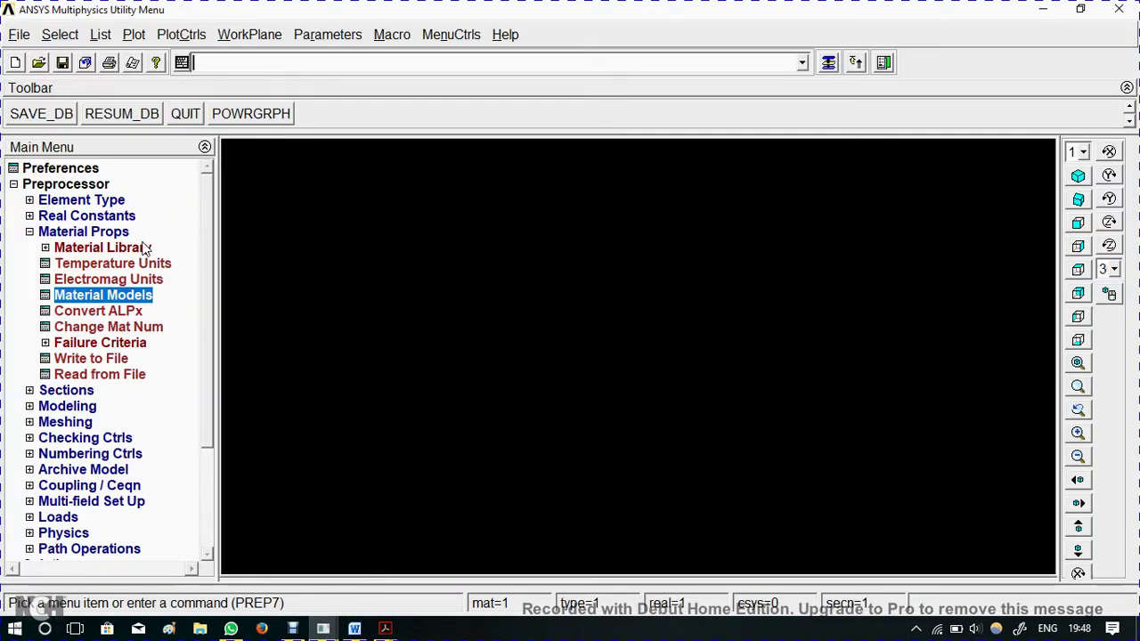
# Define a solid rectangular common beam section with ID 1, offset to its centroid
pyautogui.click(67, 391)
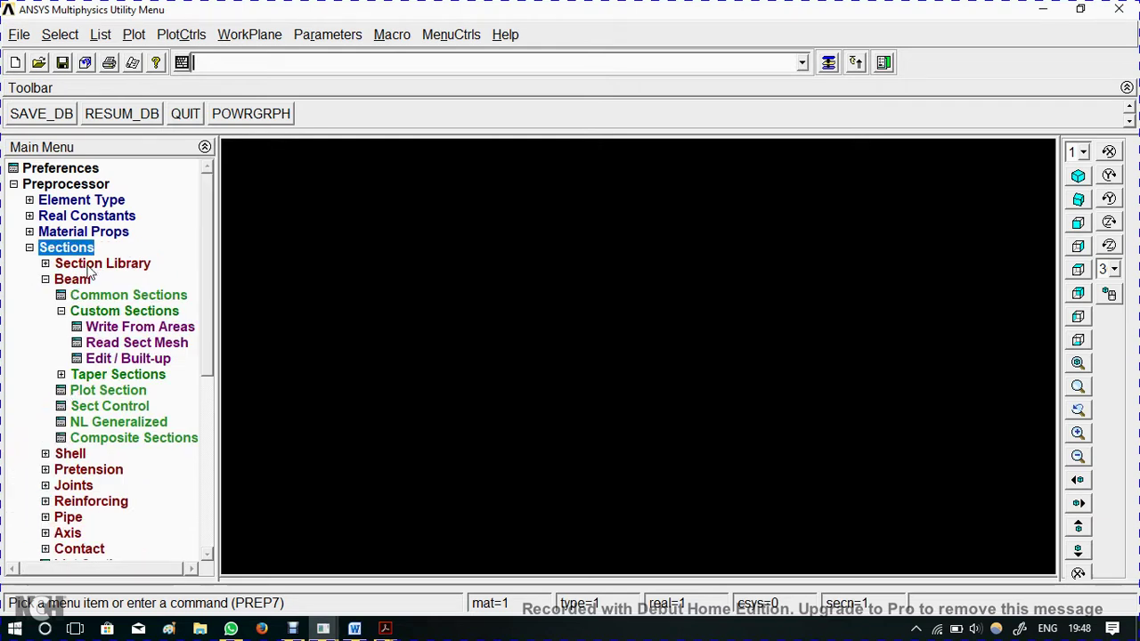
pyautogui.click(82, 264)
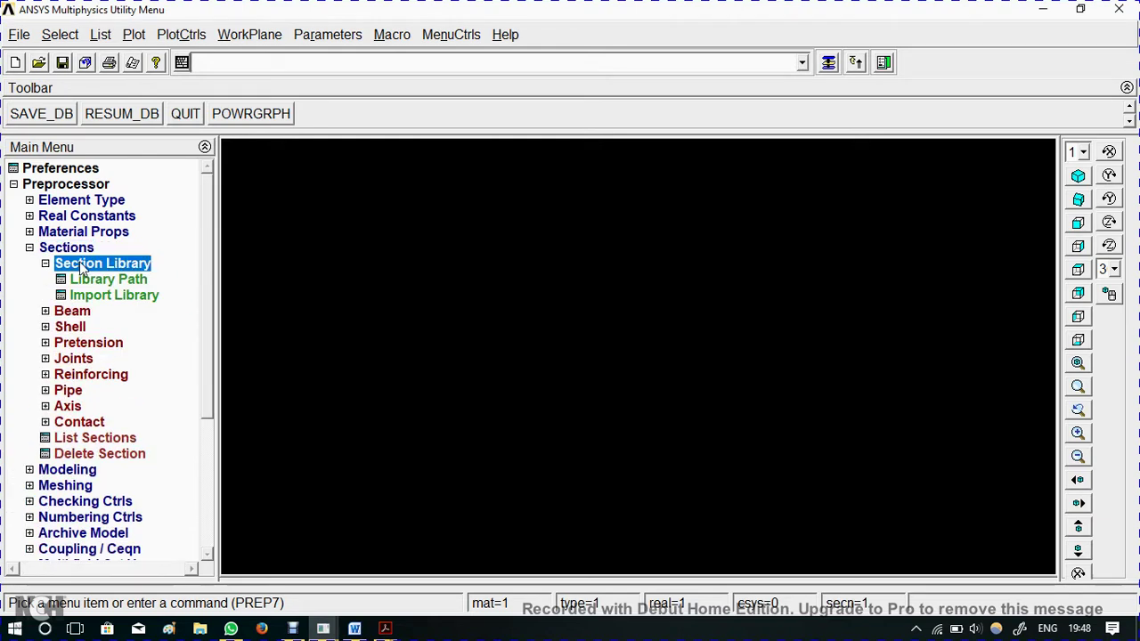
pyautogui.click(75, 312)
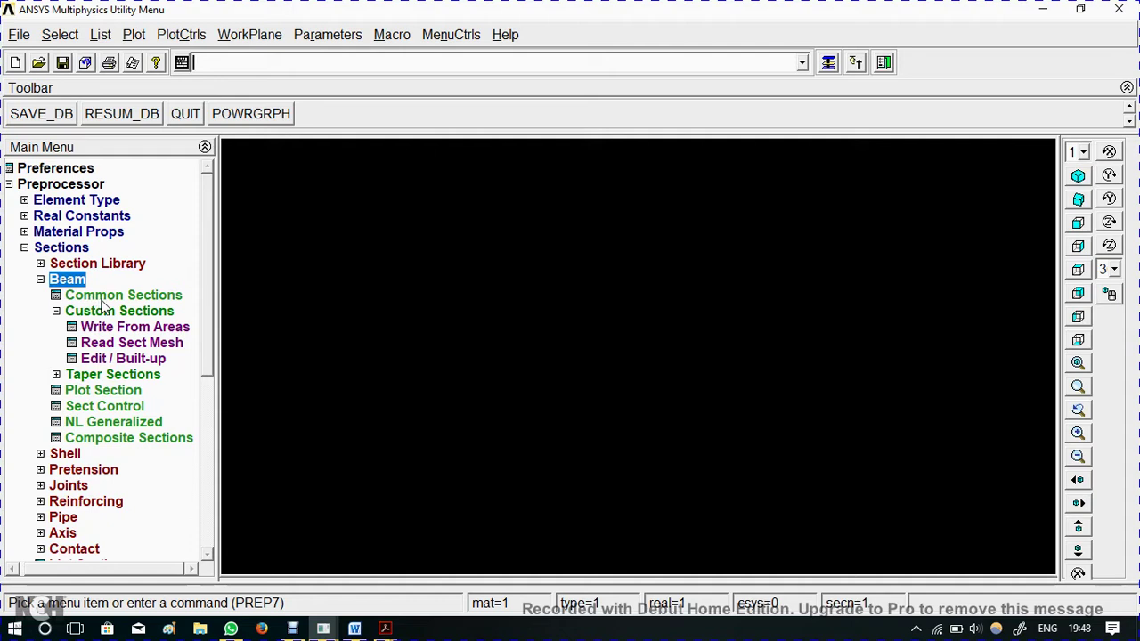
pyautogui.click(101, 298)
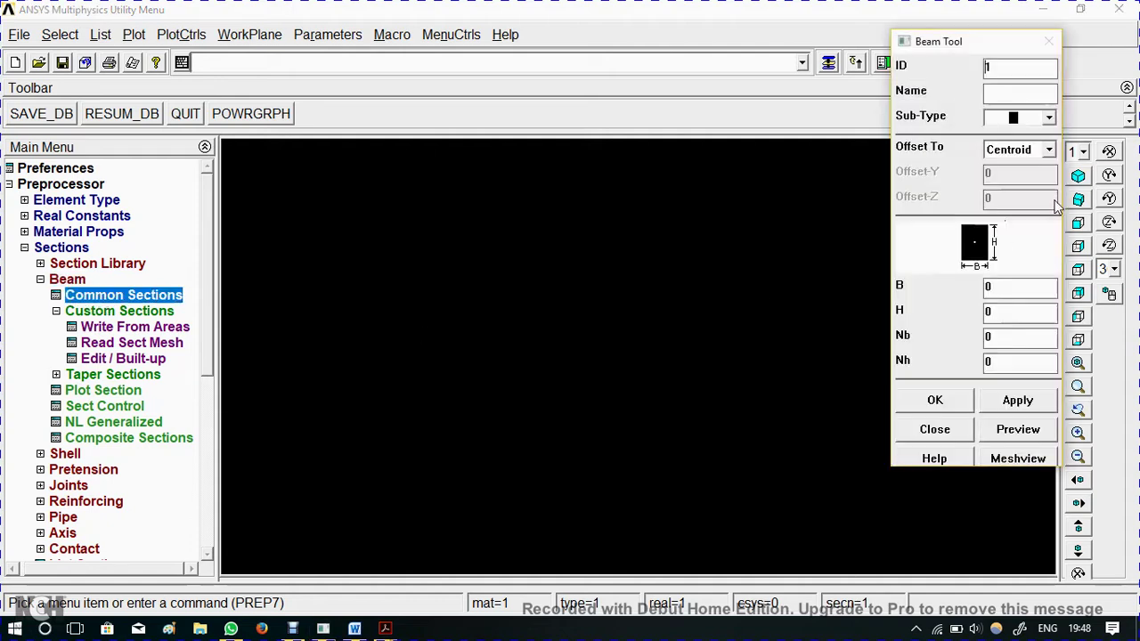
pyautogui.doubleClick(1002, 65)
pyautogui.click(1006, 405)
# Define rectangular beam sections with IDs 2 and 3, setting section 3's width B and height H to 0.02
pyautogui.doubleClick(981, 70)
pyautogui.write('2')
pyautogui.click(1028, 402)
pyautogui.write('02')
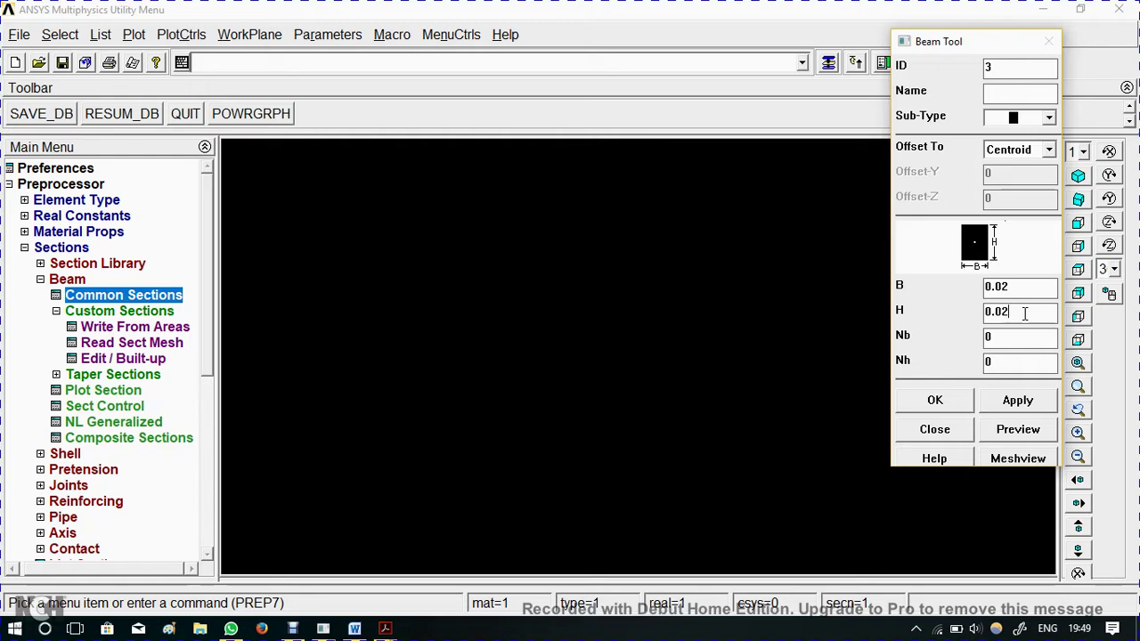
pyautogui.click(934, 401)
# Create keypoints in the active coordinate system at the origin and at X = 1
pyautogui.doubleClick(63, 249)
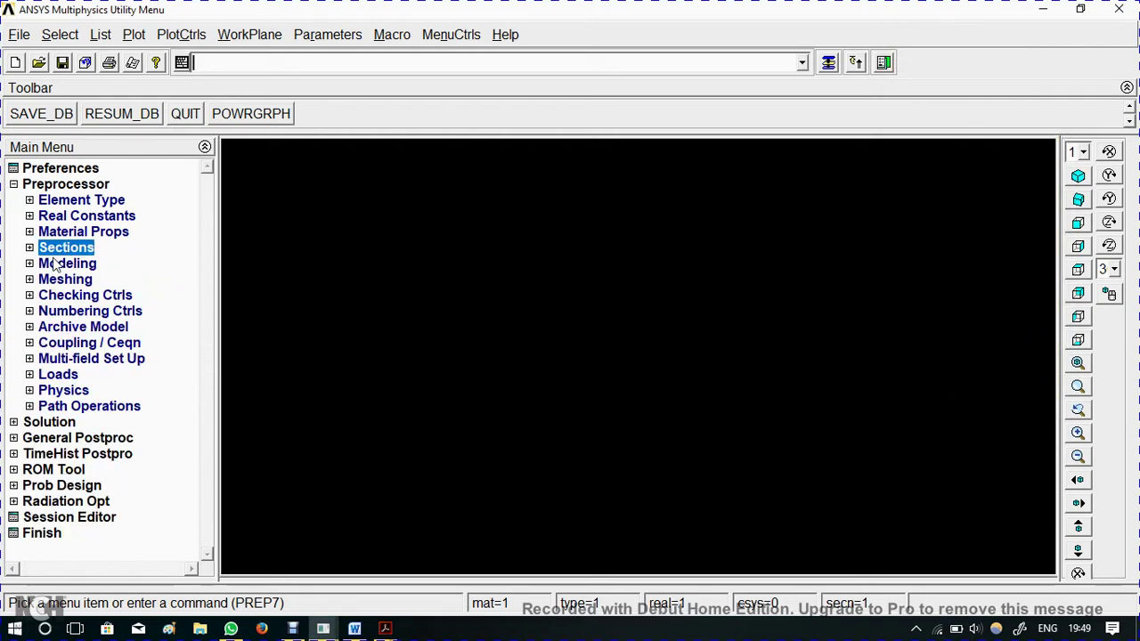
pyautogui.doubleClick(67, 263)
pyautogui.doubleClick(71, 281)
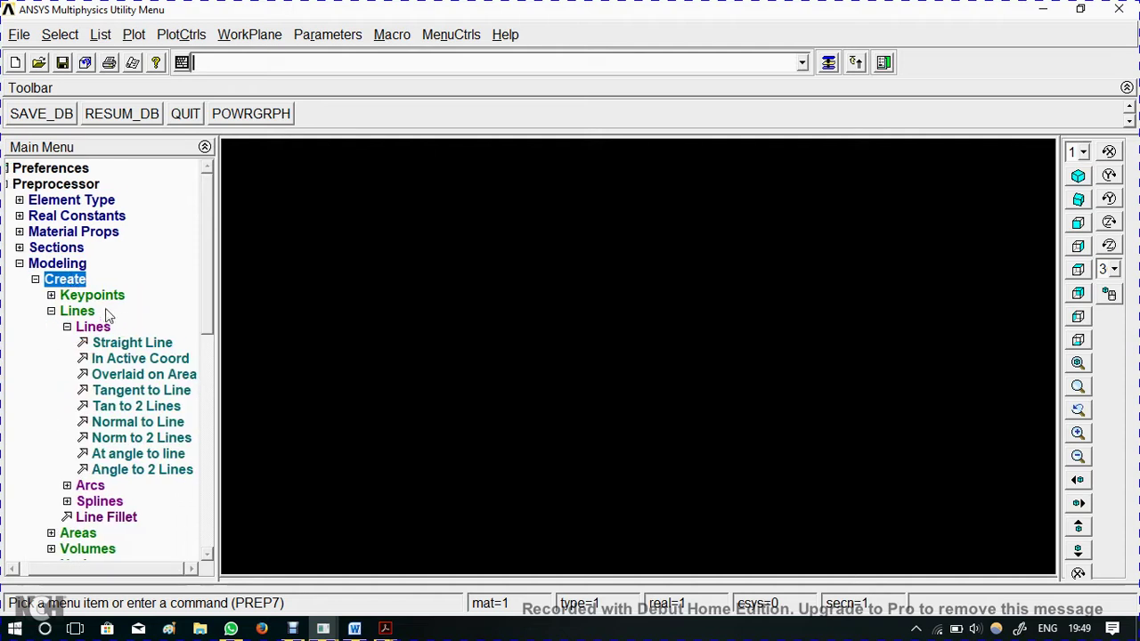
pyautogui.doubleClick(93, 297)
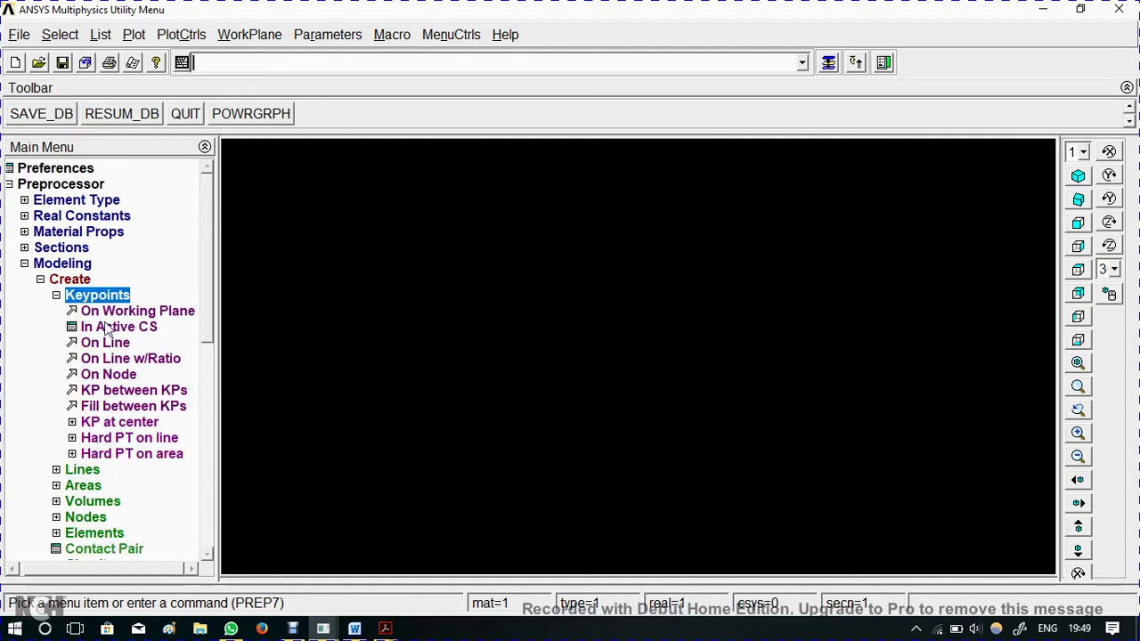
pyautogui.doubleClick(105, 328)
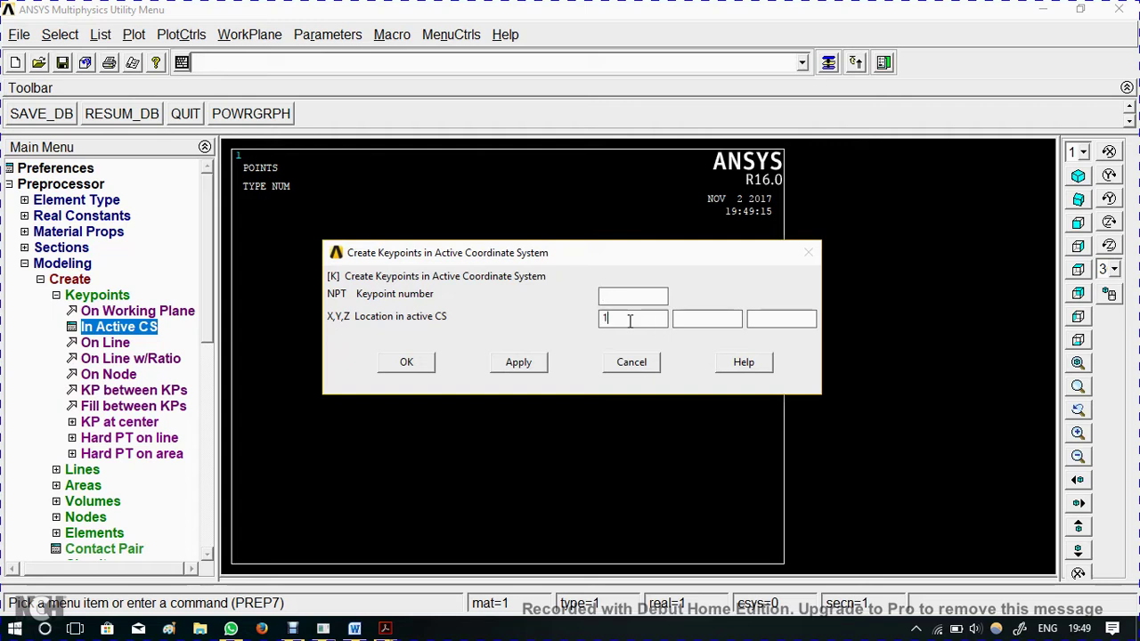
pyautogui.click(518, 361)
# Create two more keypoints farther along the X axis, keeping the same spacing of 1
pyautogui.moveTo(539, 254); pyautogui.dragTo(543, 416)
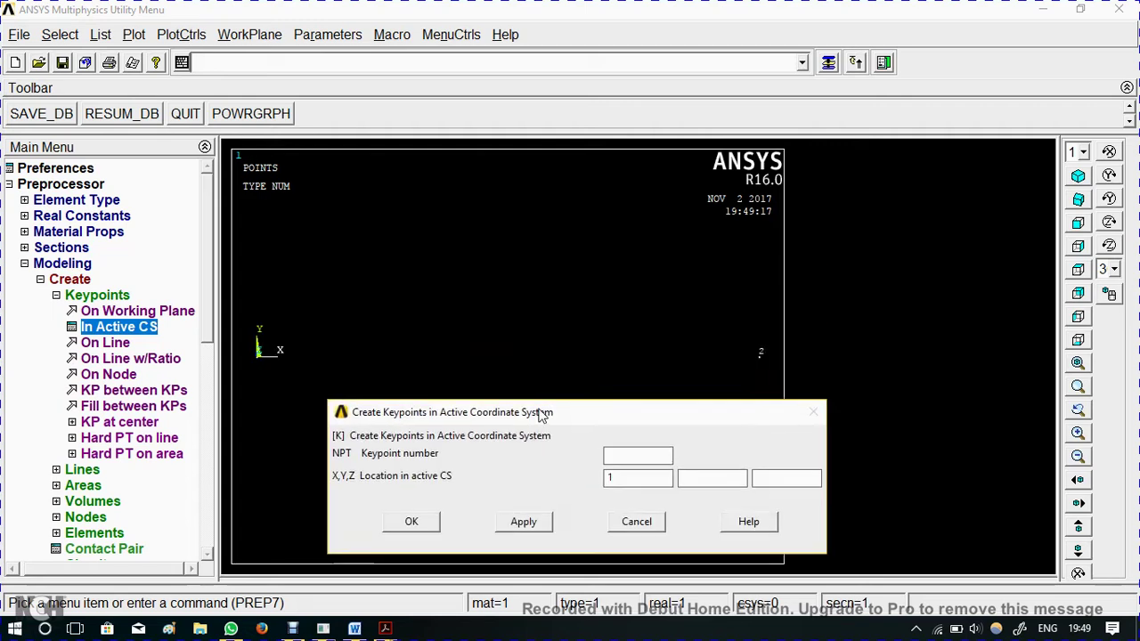
pyautogui.moveTo(640, 477); pyautogui.dragTo(586, 481)
pyautogui.click(503, 525)
pyautogui.moveTo(656, 482); pyautogui.dragTo(570, 488)
pyautogui.click(411, 521)
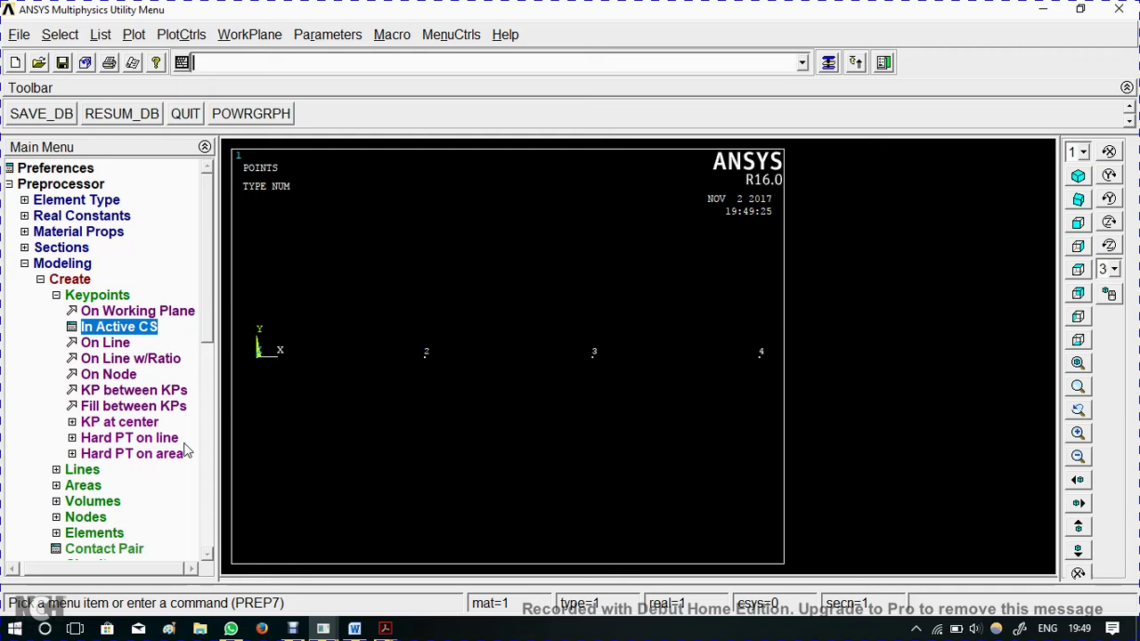
# Create three straight lines joining consecutive keypoints 1 to 2, 2 to 3 and 3 to 4
pyautogui.click(86, 296)
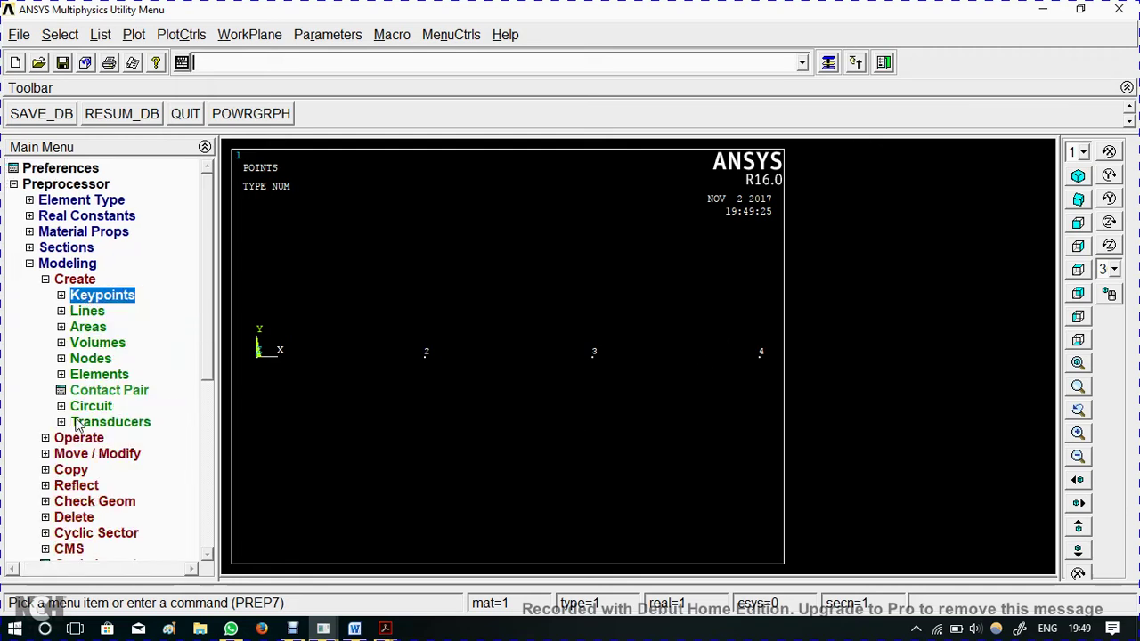
pyautogui.click(77, 313)
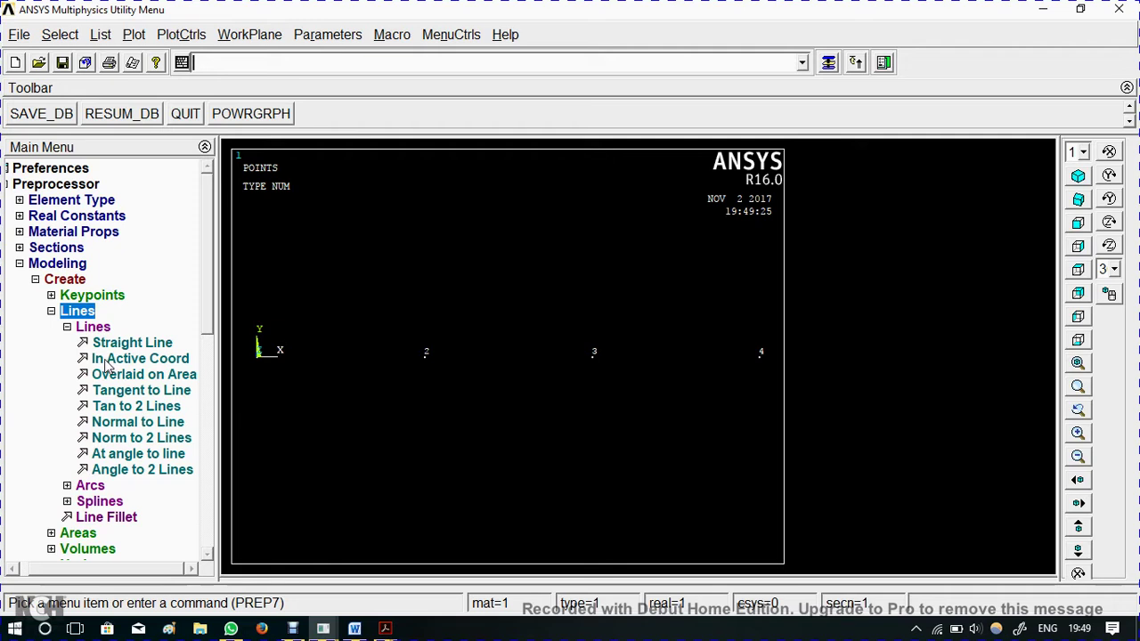
pyautogui.click(108, 343)
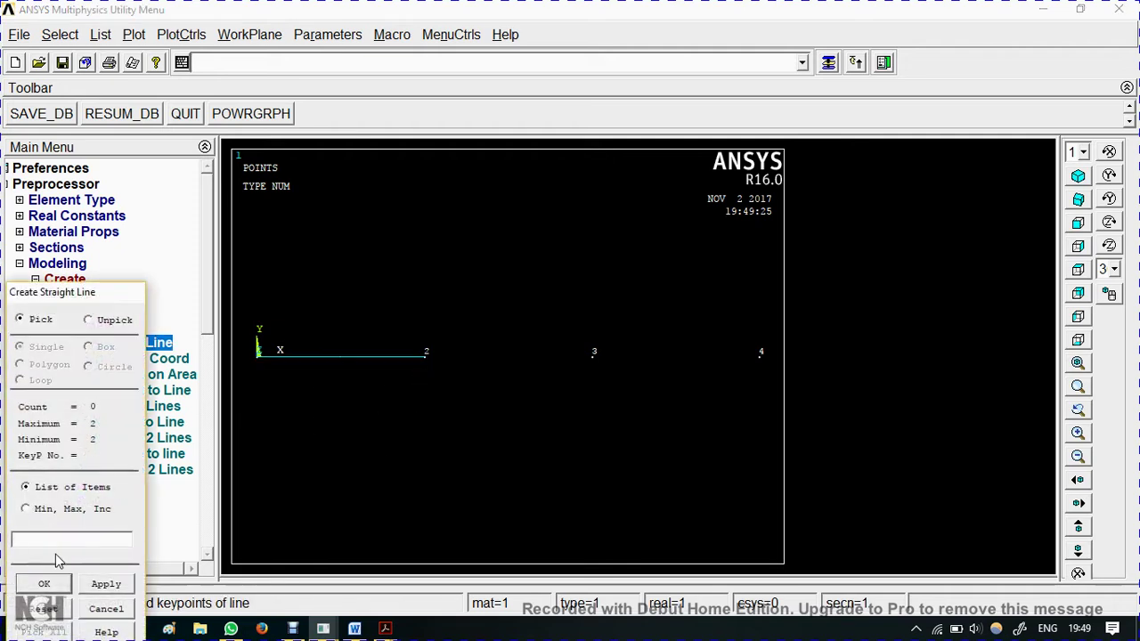
pyautogui.click(441, 382)
pyautogui.click(592, 389)
pyautogui.click(593, 395)
pyautogui.click(771, 403)
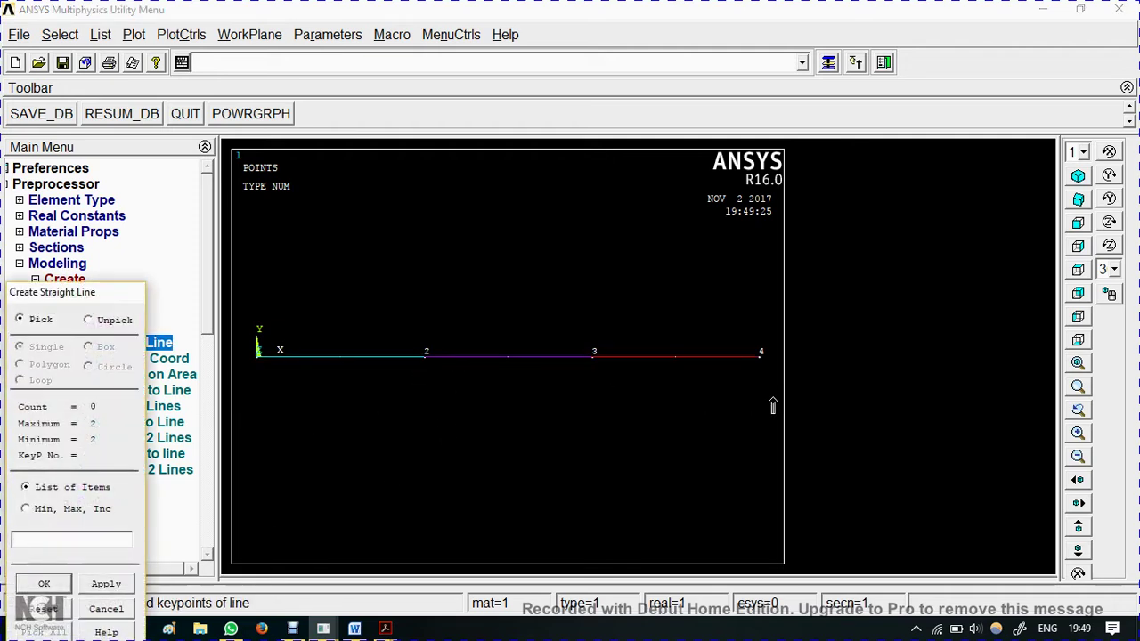
pyautogui.click(45, 584)
pyautogui.click(80, 327)
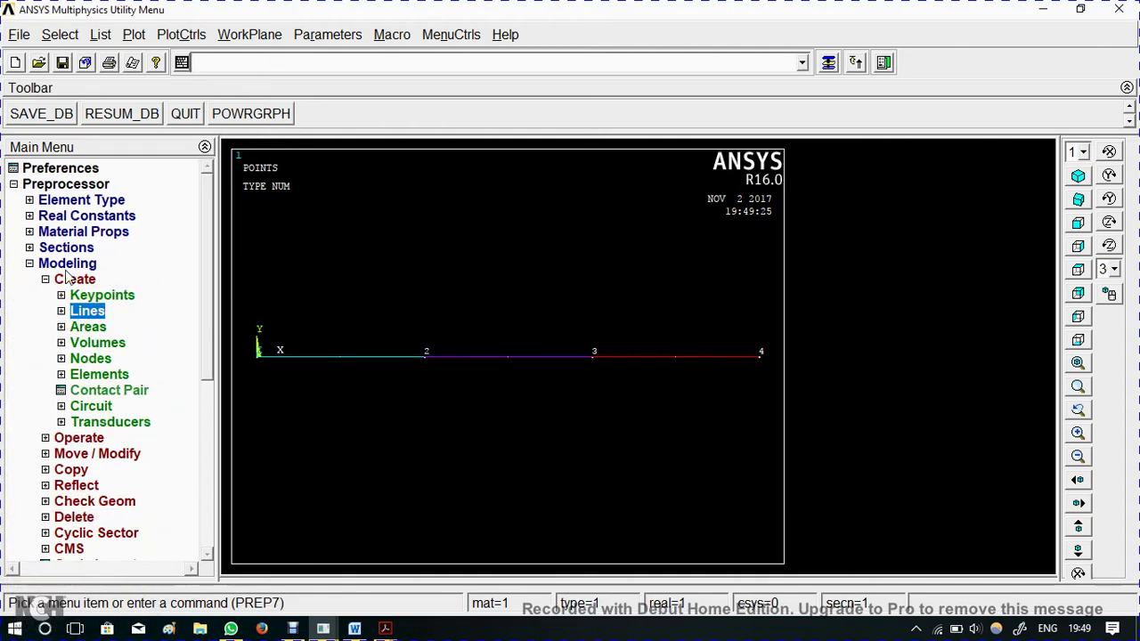
pyautogui.click(68, 281)
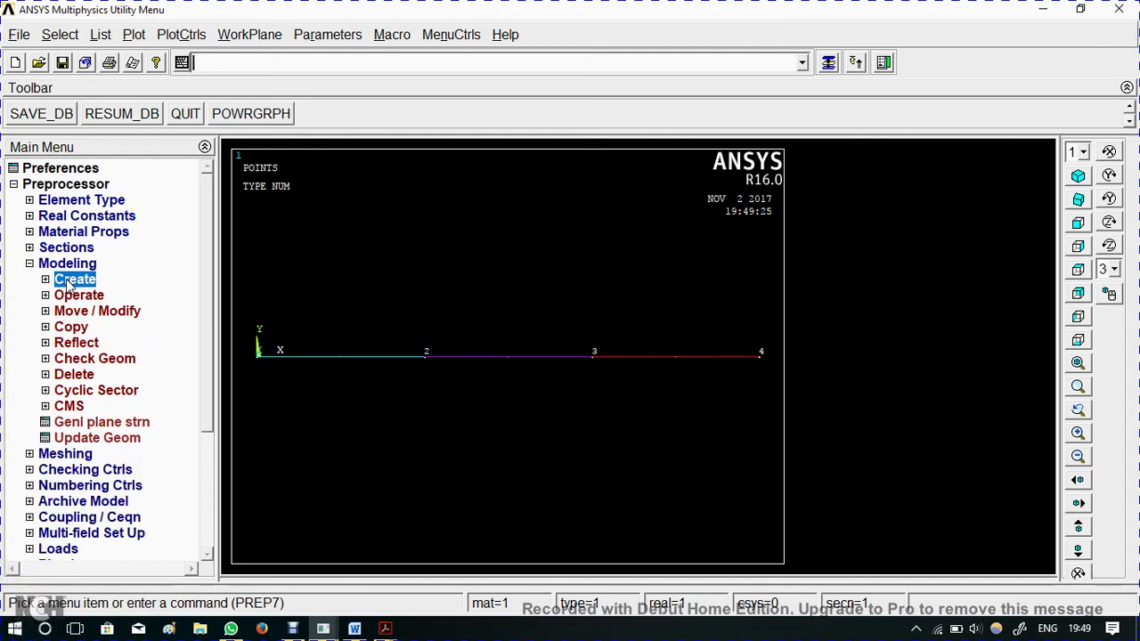
# Assign material 1, element type BEAM188 and section 1 to the line between keypoints 1 and 2
pyautogui.click(73, 455)
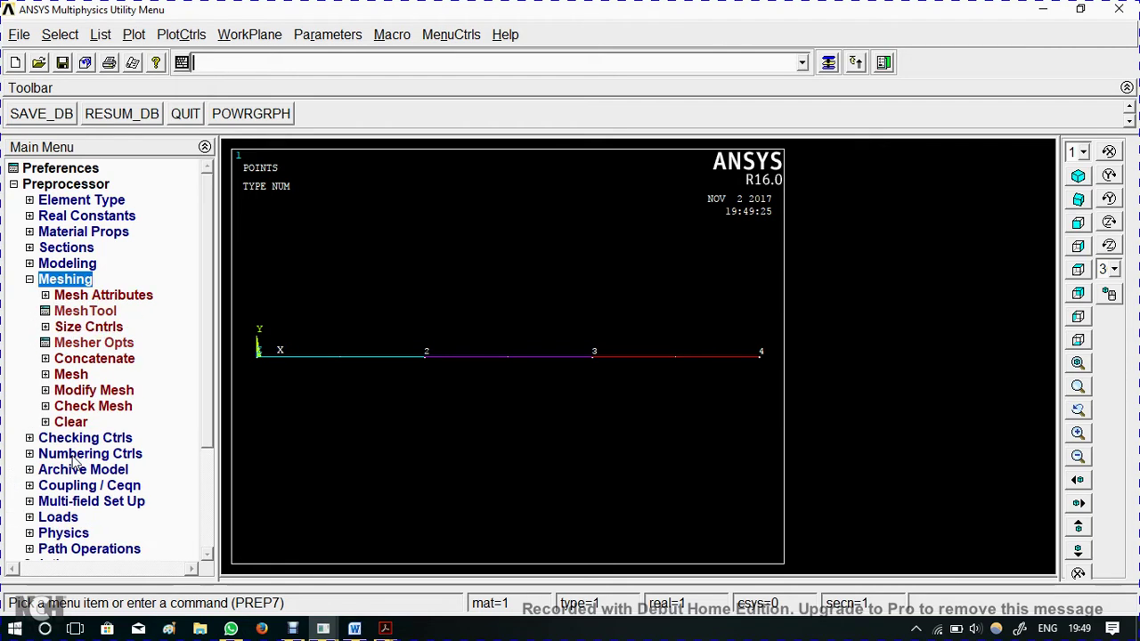
pyautogui.click(99, 298)
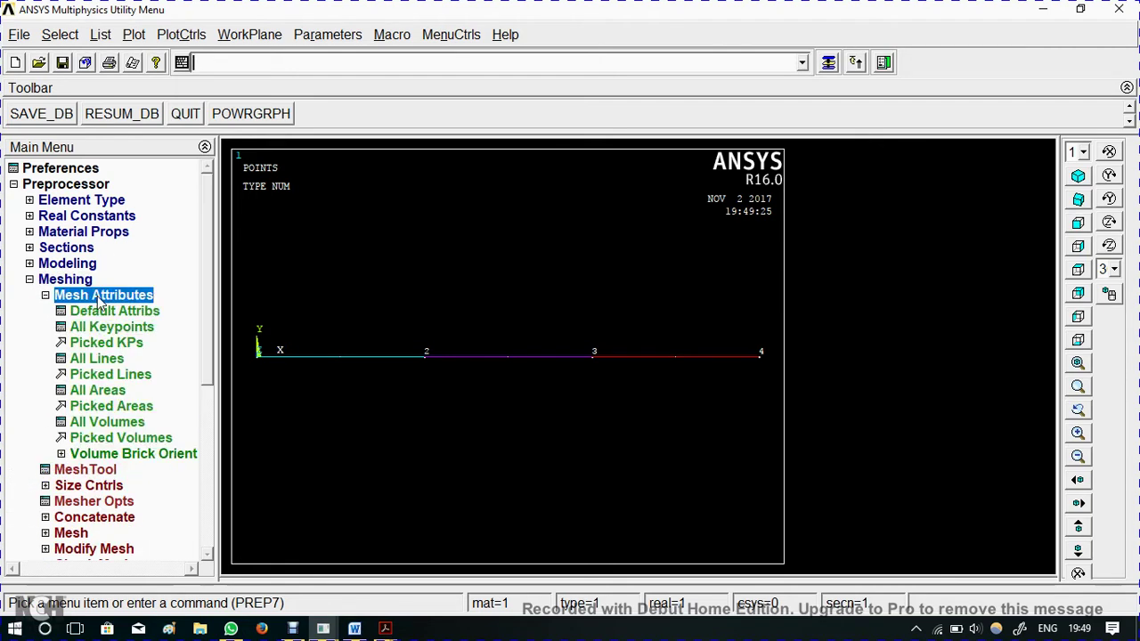
pyautogui.click(111, 374)
pyautogui.click(292, 356)
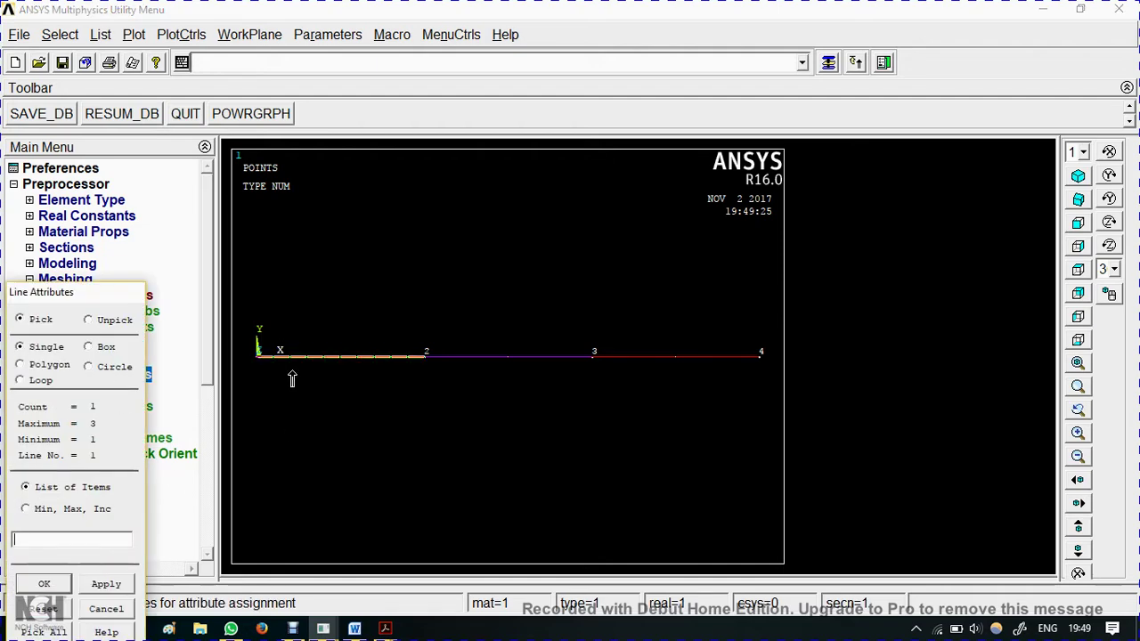
pyautogui.click(103, 585)
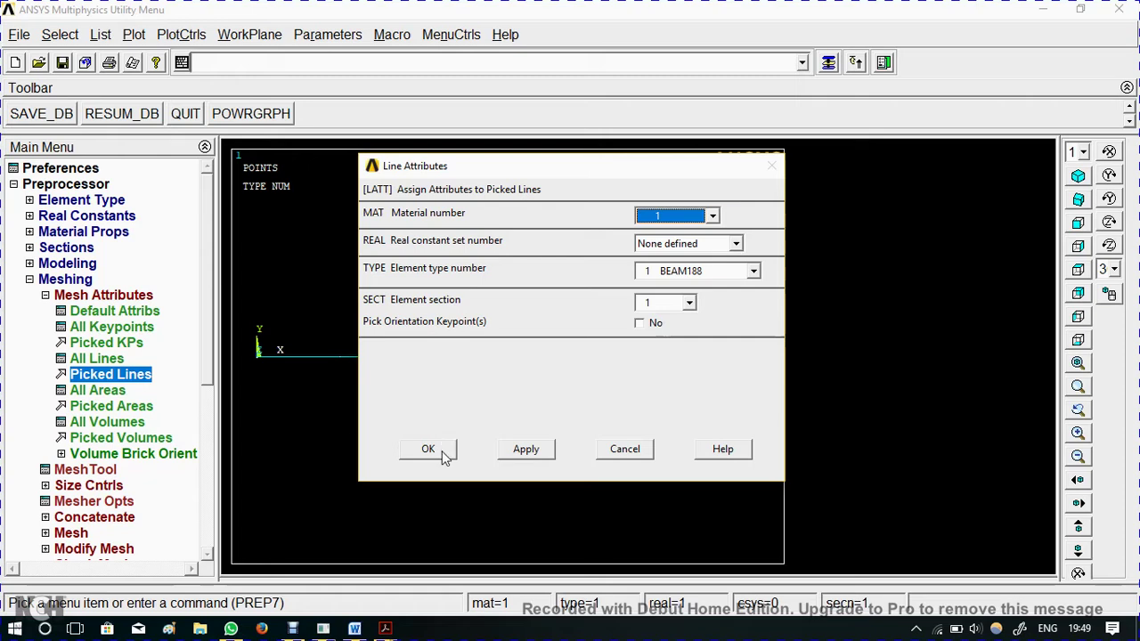
pyautogui.click(524, 449)
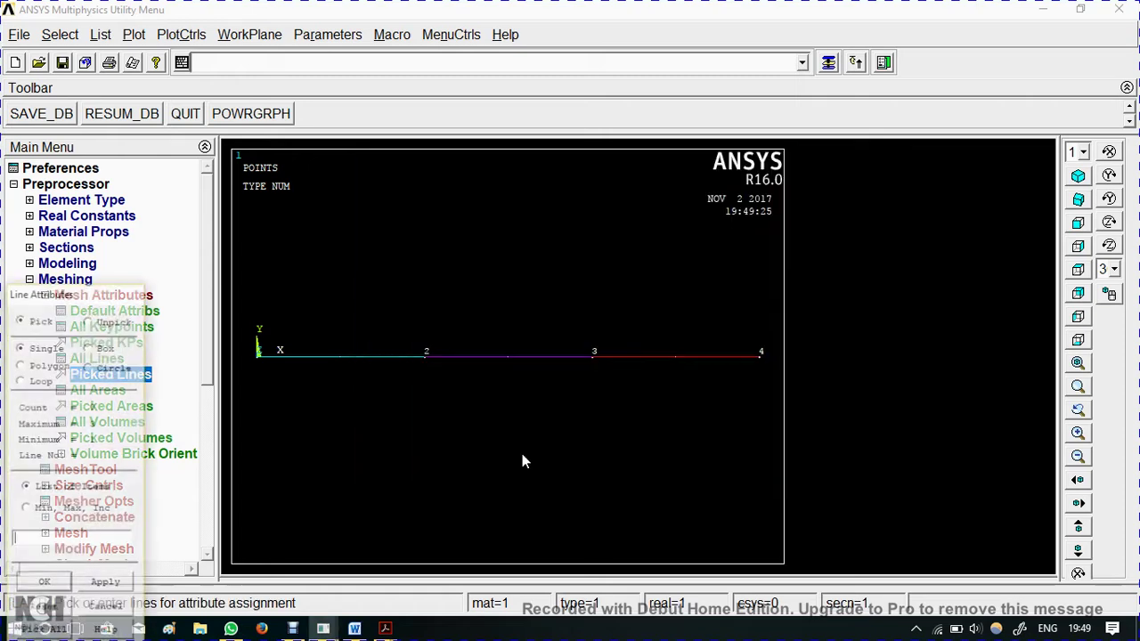
# Assign material 1, element type BEAM188 and section 2 to the line between keypoints 2 and 3
pyautogui.click(506, 364)
pyautogui.click(110, 584)
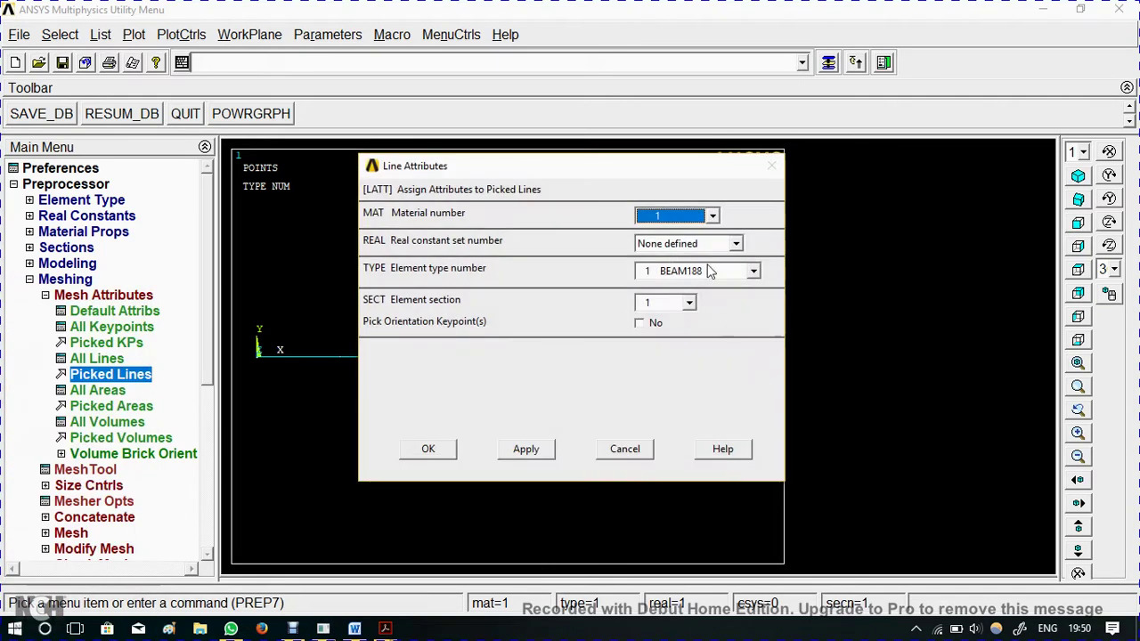
pyautogui.click(690, 223)
pyautogui.click(700, 225)
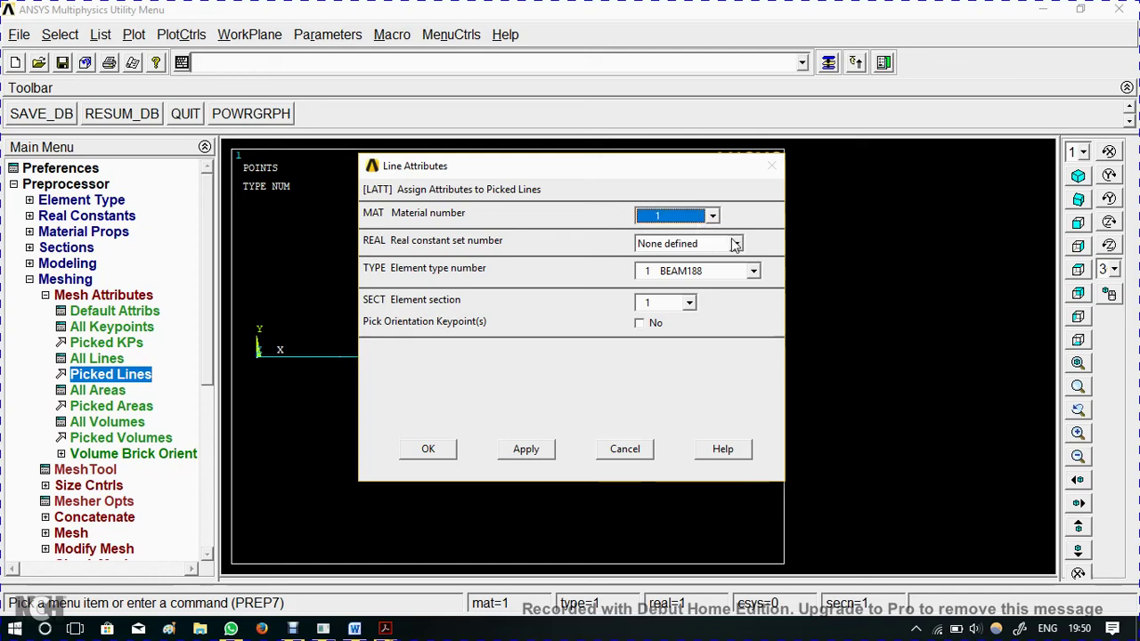
pyautogui.click(735, 244)
pyautogui.click(677, 257)
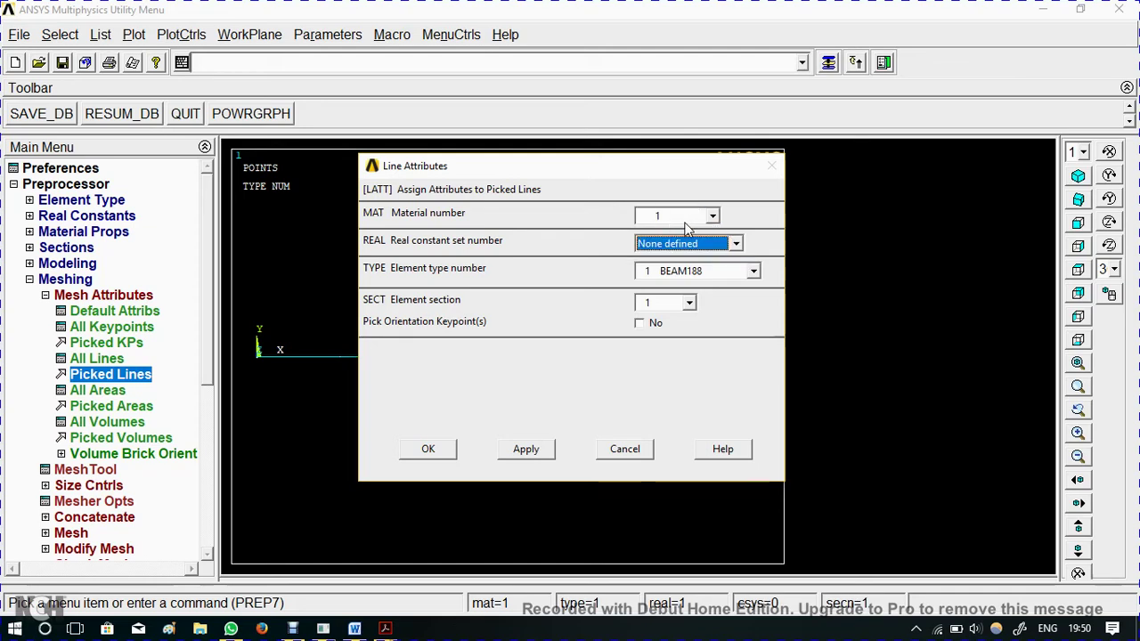
pyautogui.click(753, 272)
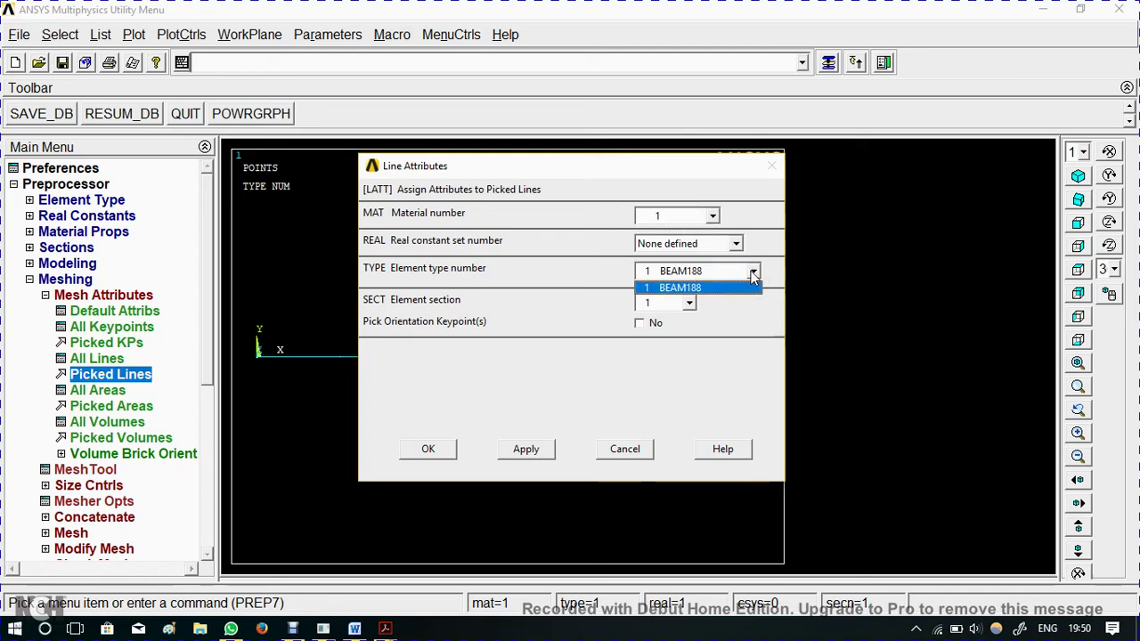
pyautogui.click(686, 285)
pyautogui.click(690, 303)
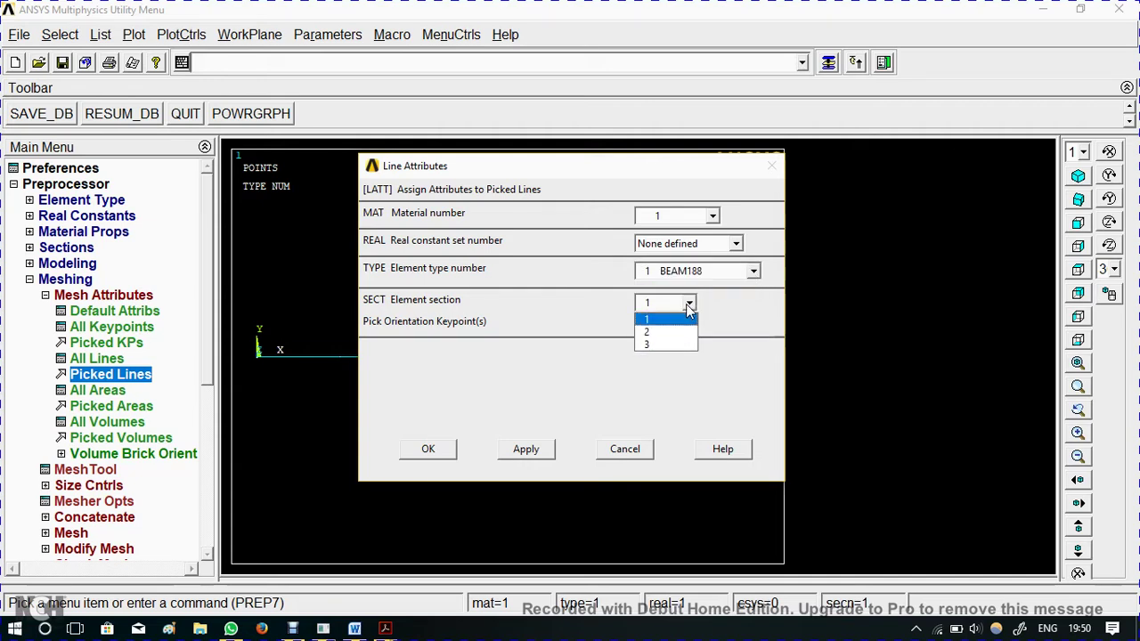
pyautogui.click(673, 333)
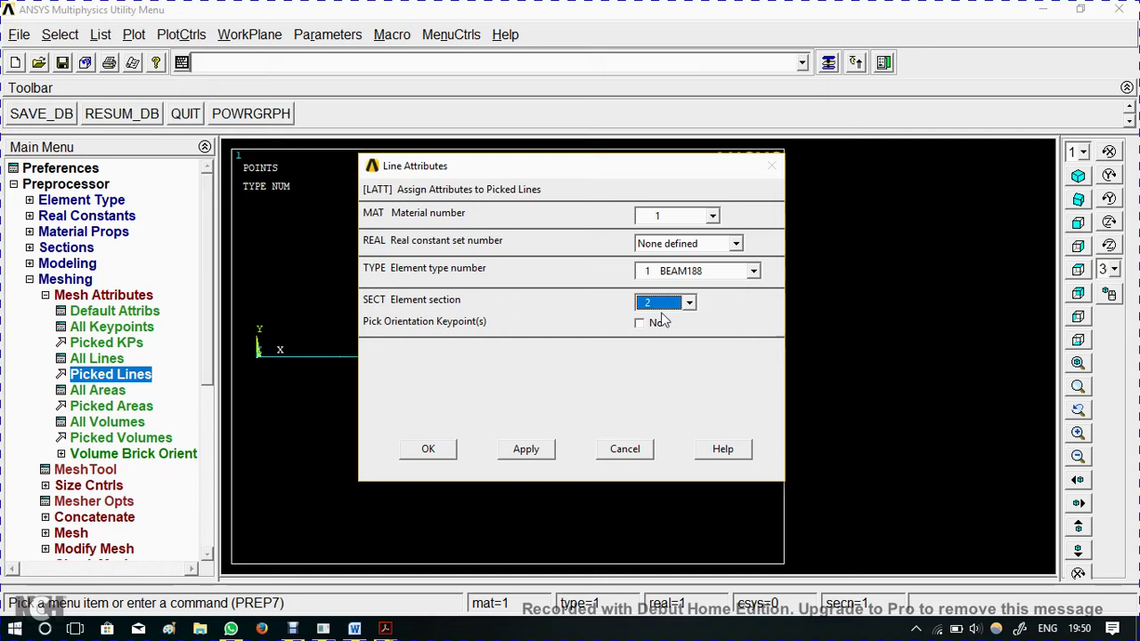
pyautogui.click(524, 452)
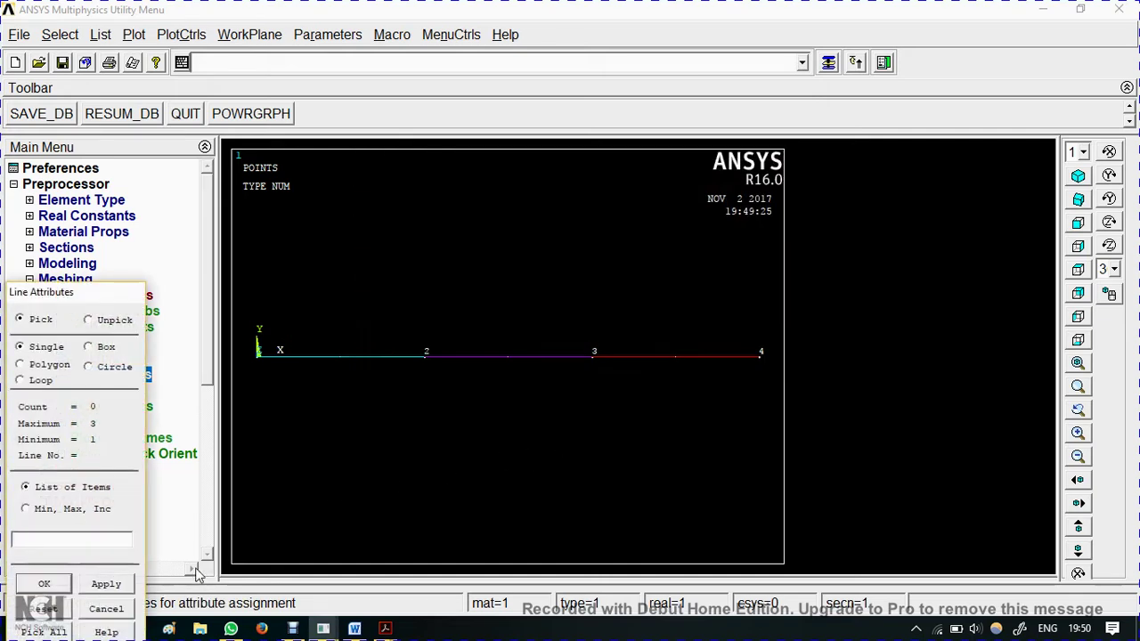
# Assign section 3 to the line between keypoints 3 and 4, with material 1 and element type BEAM188
pyautogui.click(648, 361)
pyautogui.click(44, 583)
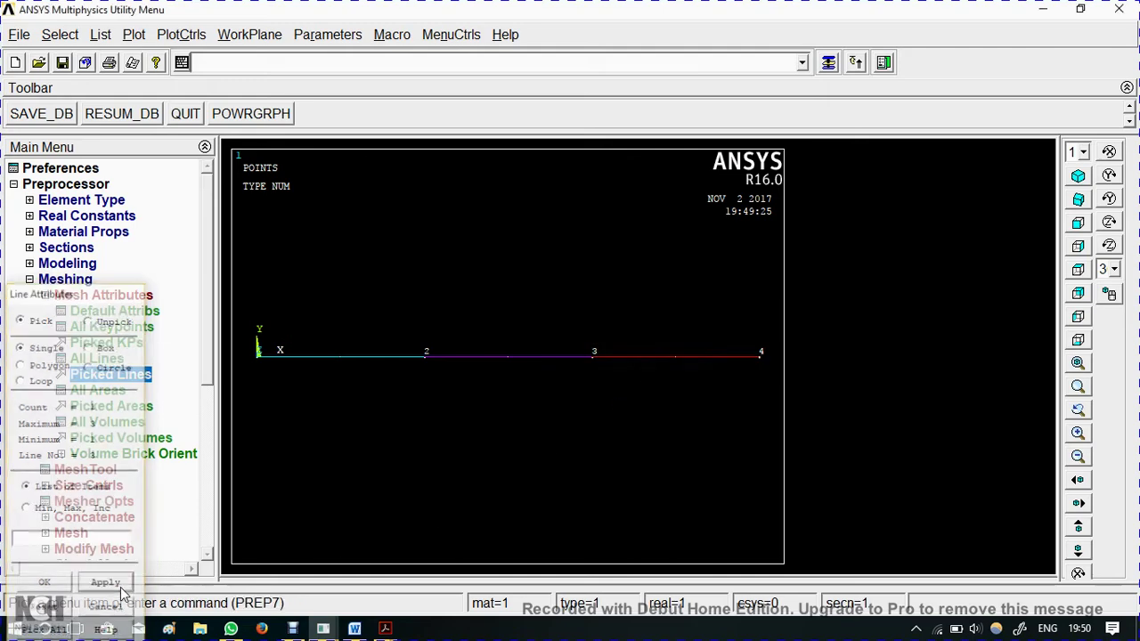
pyautogui.click(686, 303)
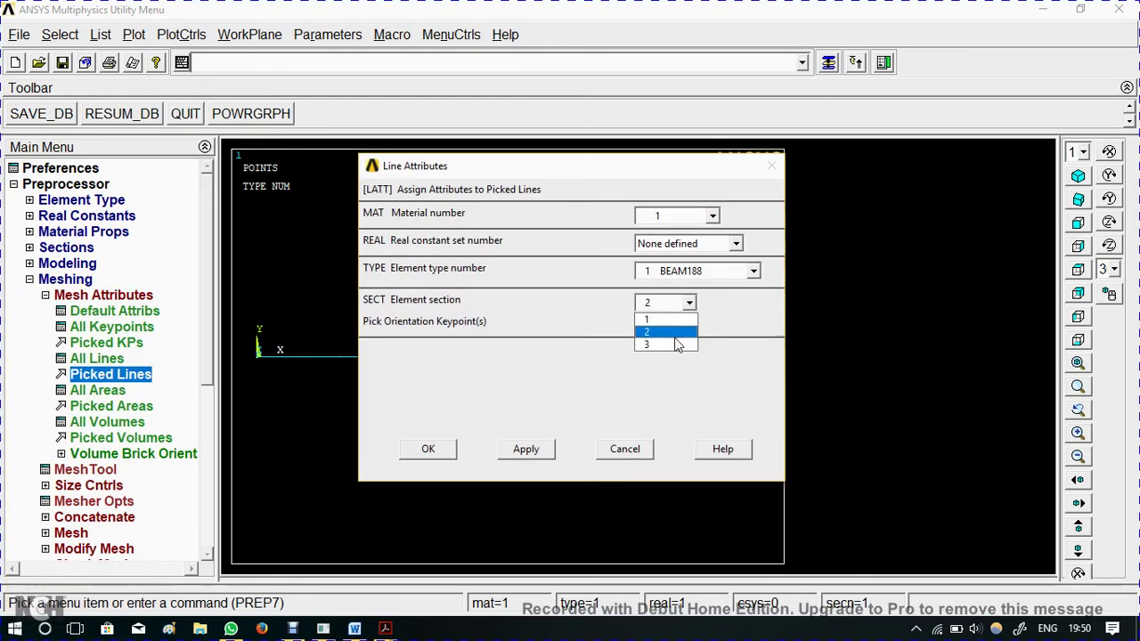
pyautogui.click(670, 344)
pyautogui.click(430, 449)
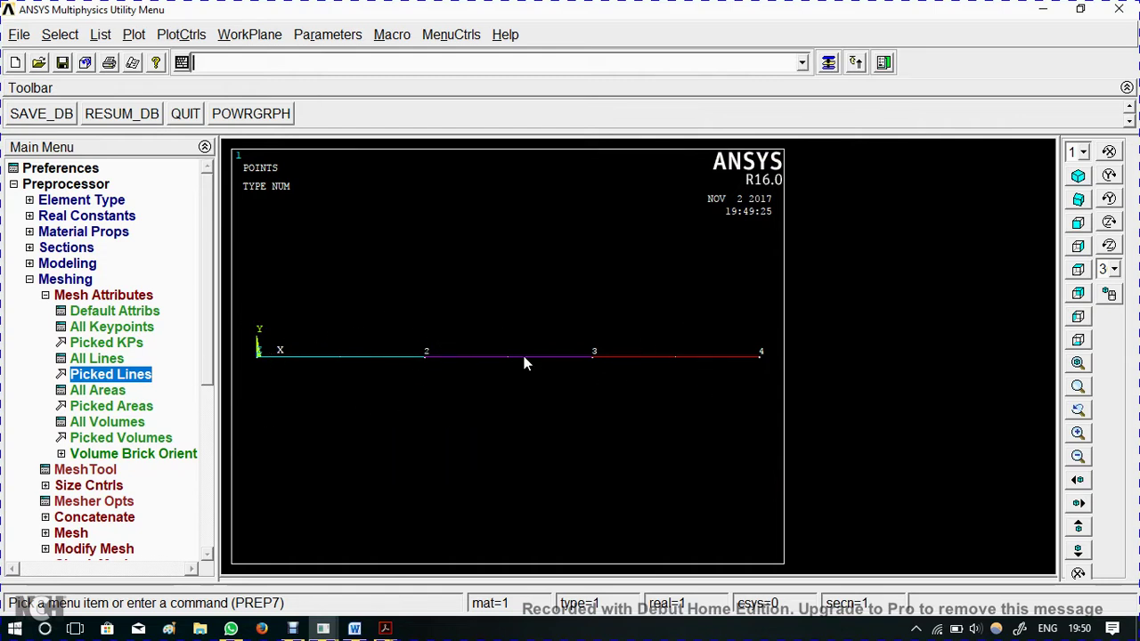
# Mesh all three lines of the stepped bar
pyautogui.click(55, 280)
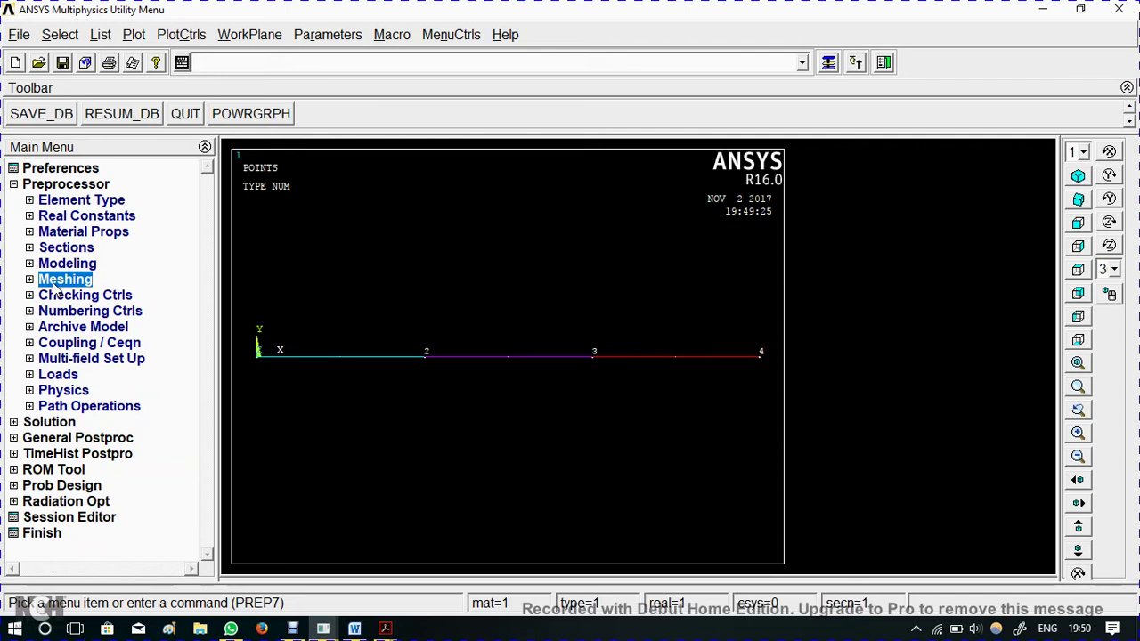
pyautogui.click(55, 283)
pyautogui.click(98, 297)
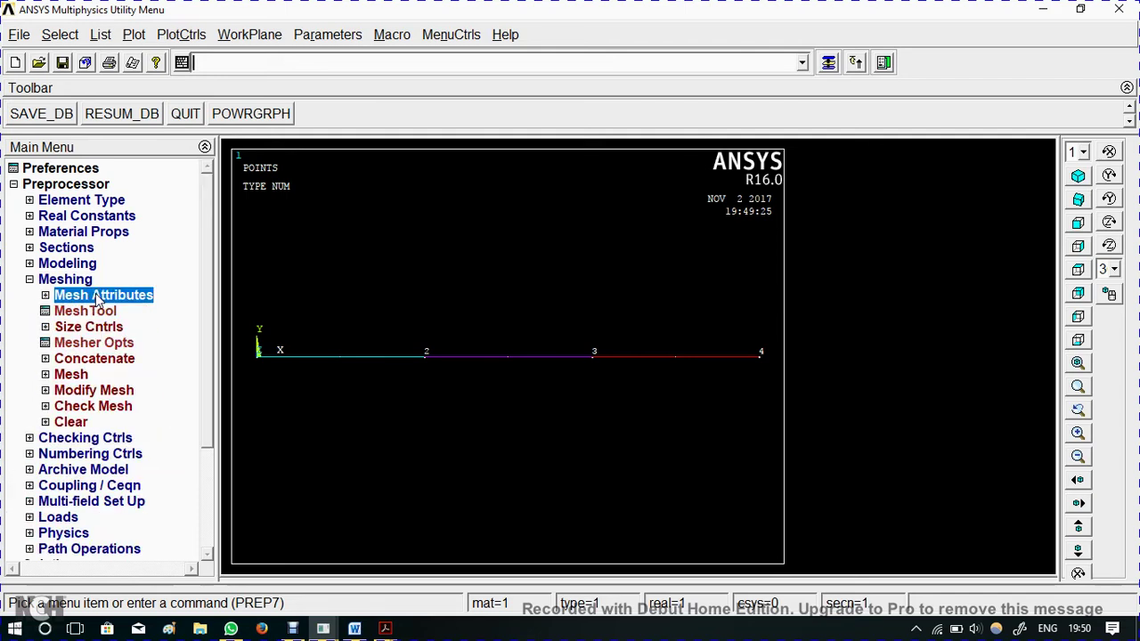
pyautogui.click(76, 374)
pyautogui.click(88, 406)
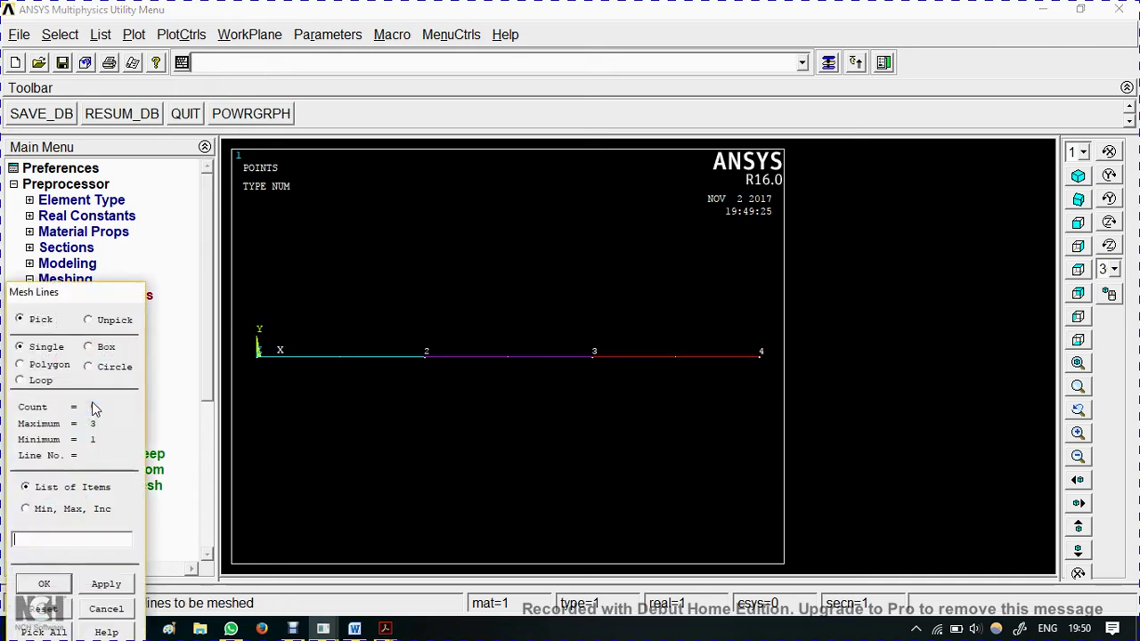
pyautogui.click(353, 381)
pyautogui.click(464, 377)
pyautogui.click(632, 377)
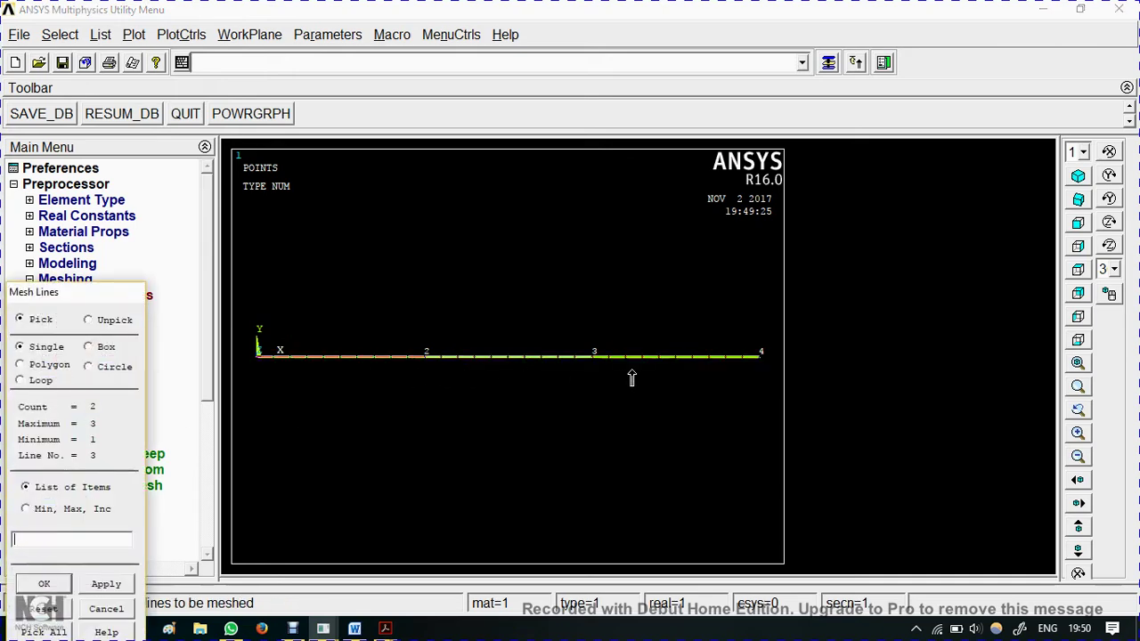
pyautogui.click(44, 583)
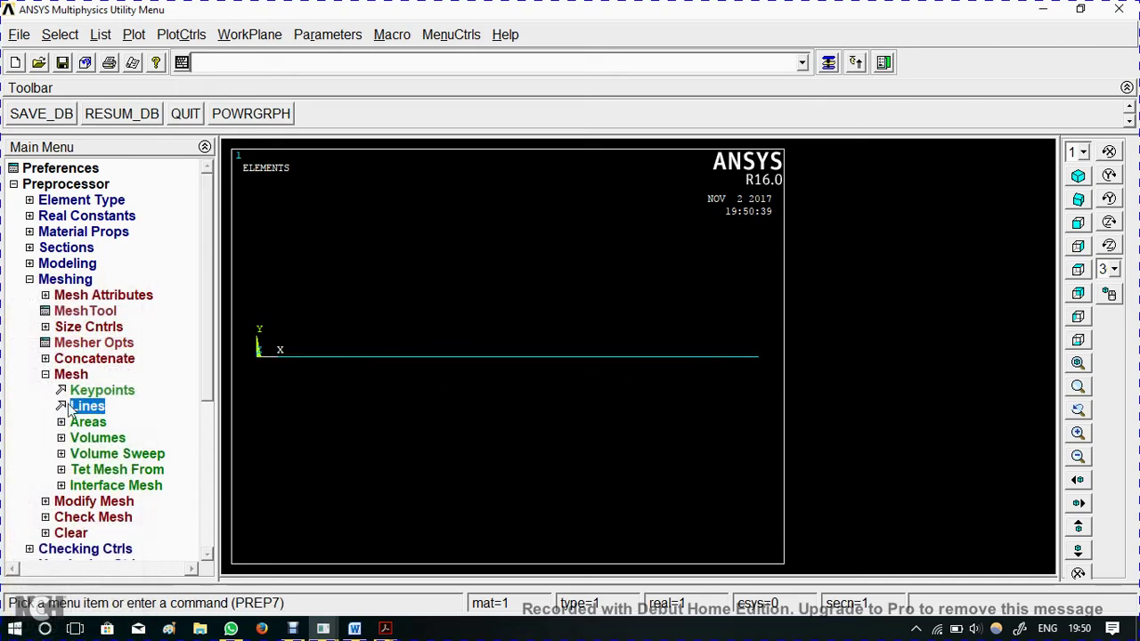
# Check the exercise 4 statement in Ex-1(2).pdf and define a new Static analysis for the stepped bar
pyautogui.click(65, 281)
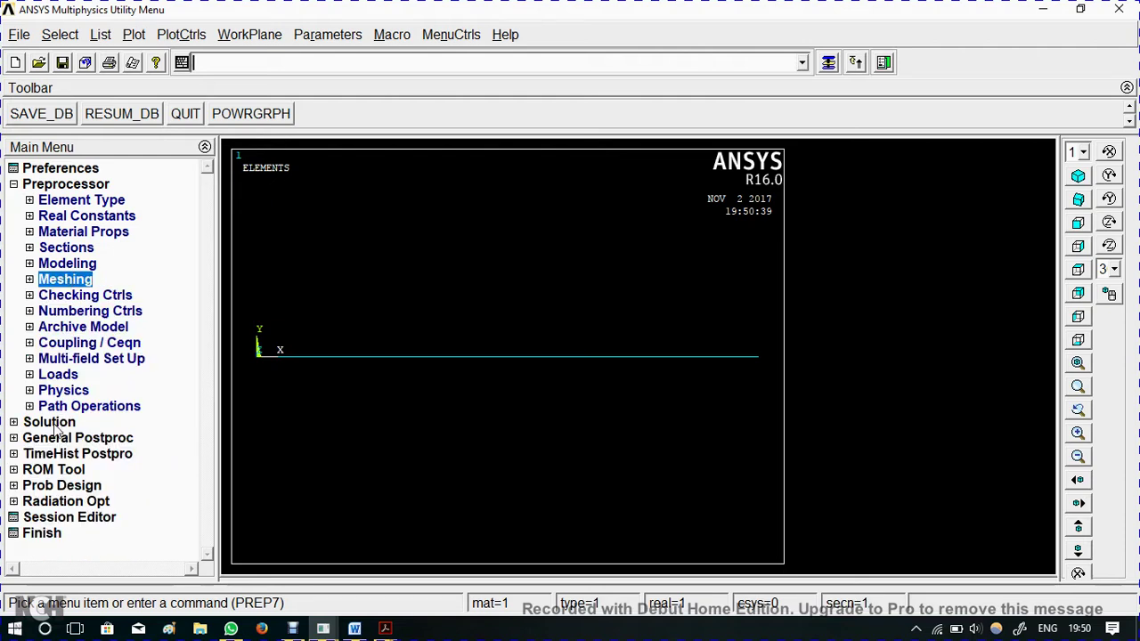
pyautogui.click(71, 376)
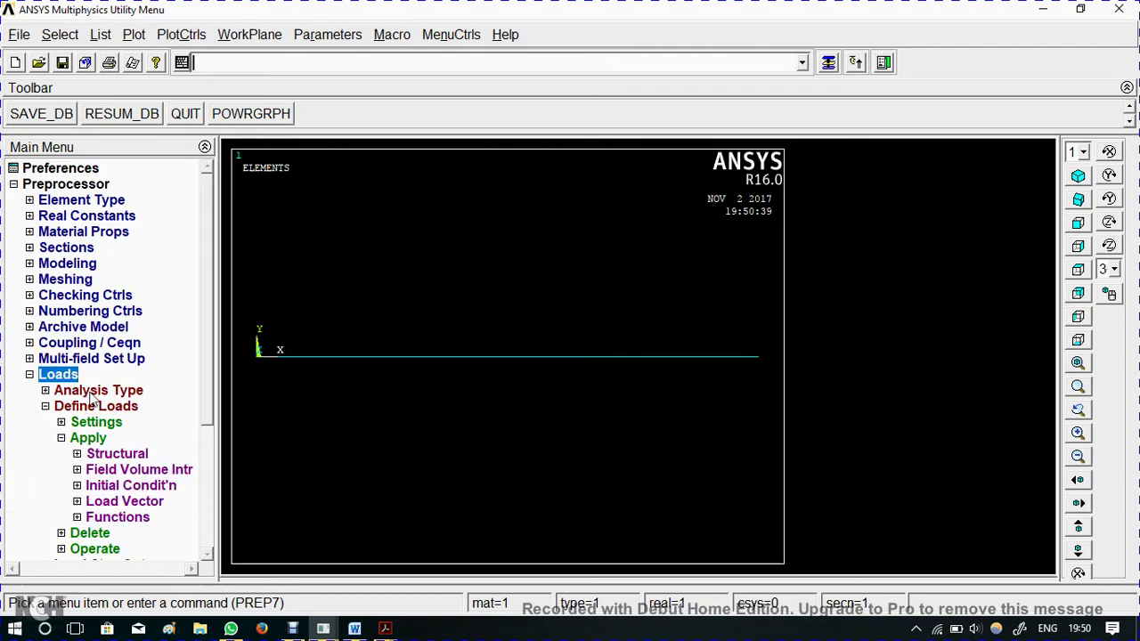
pyautogui.click(92, 392)
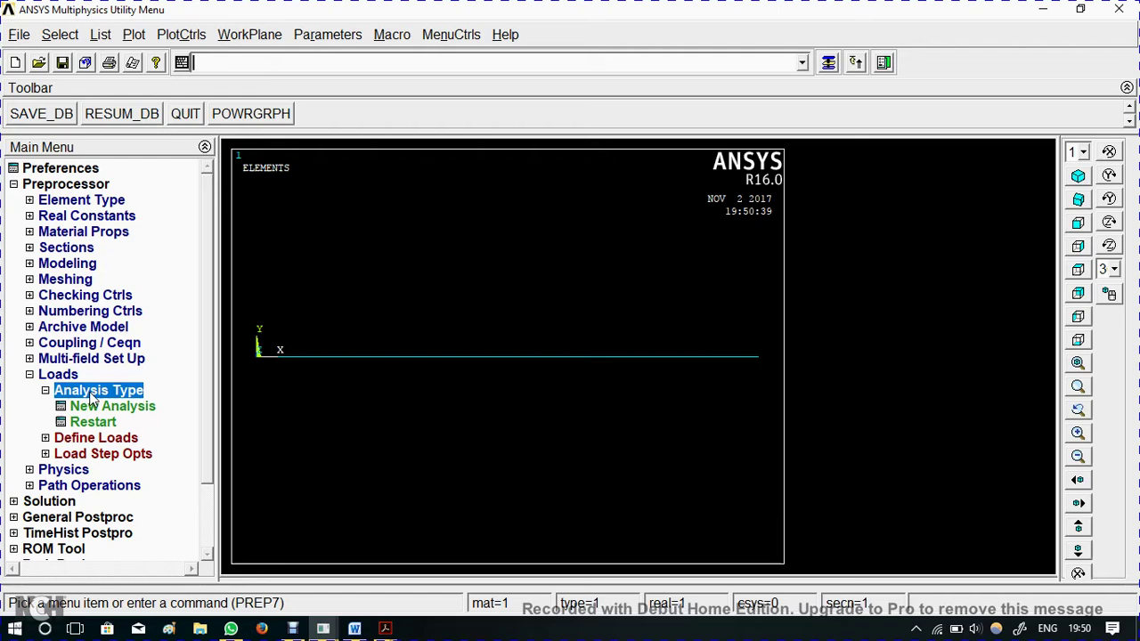
pyautogui.moveTo(384, 628)
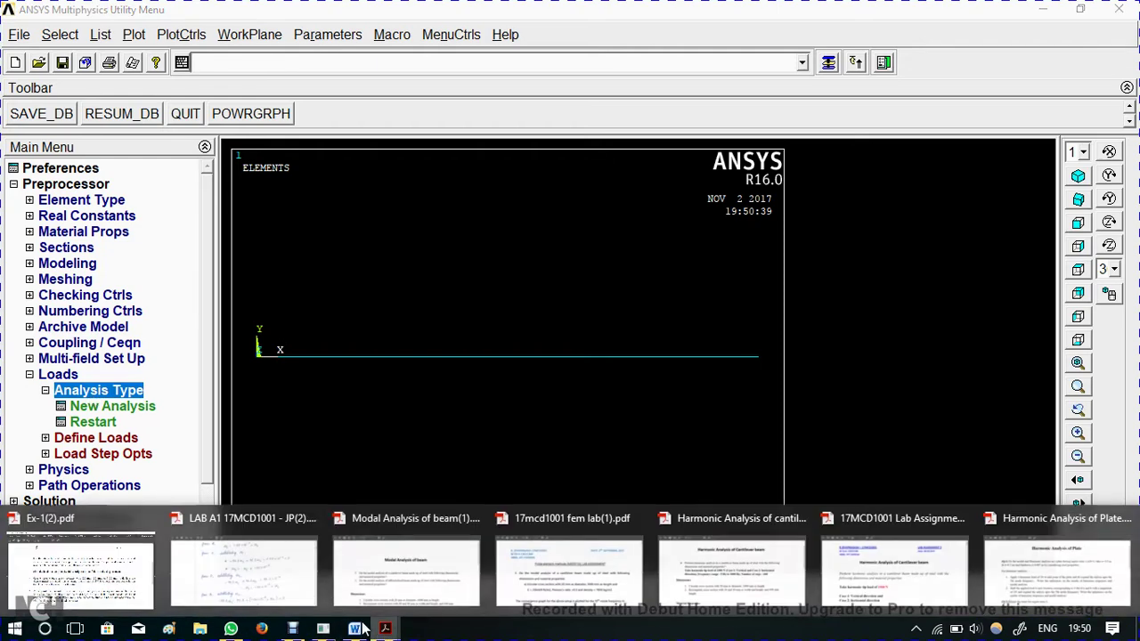
pyautogui.click(55, 548)
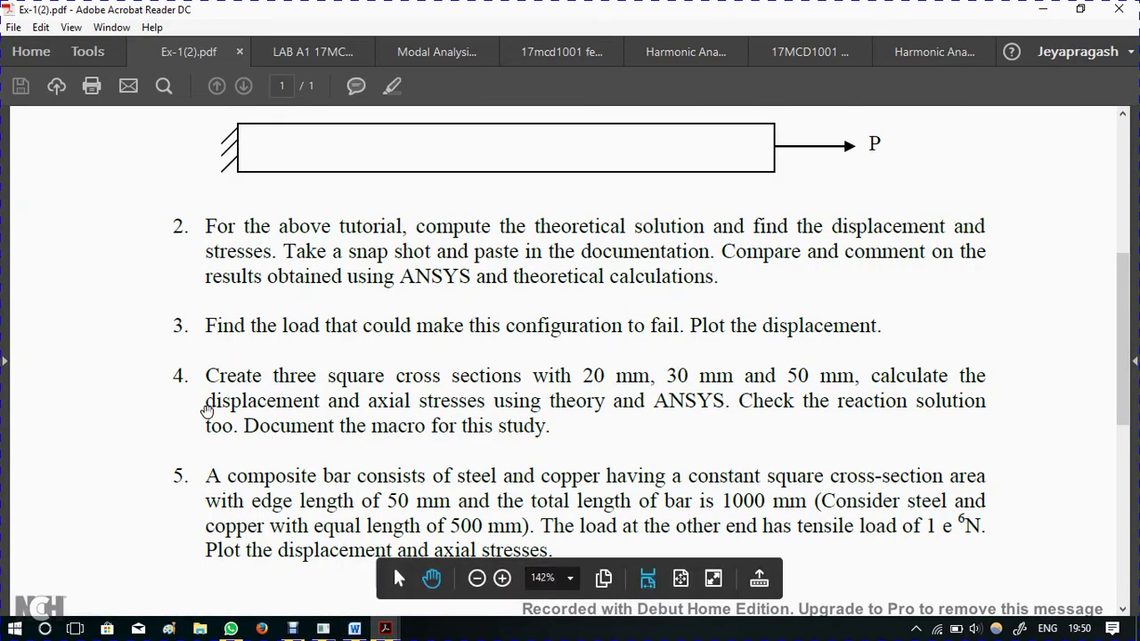
pyautogui.moveTo(323, 629)
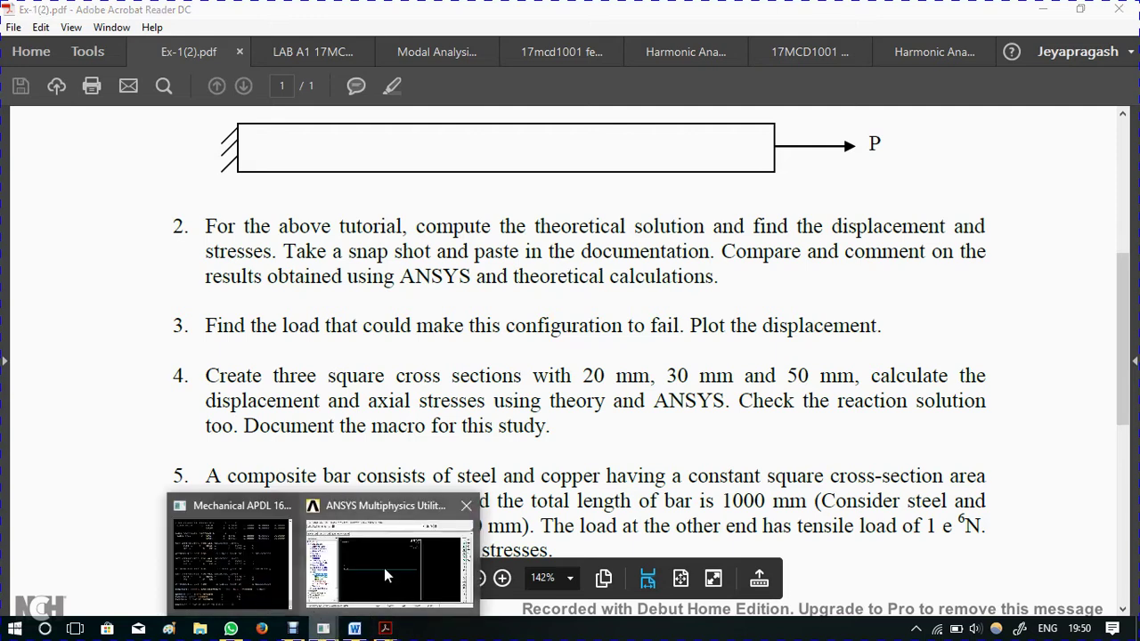
pyautogui.click(384, 567)
pyautogui.click(93, 394)
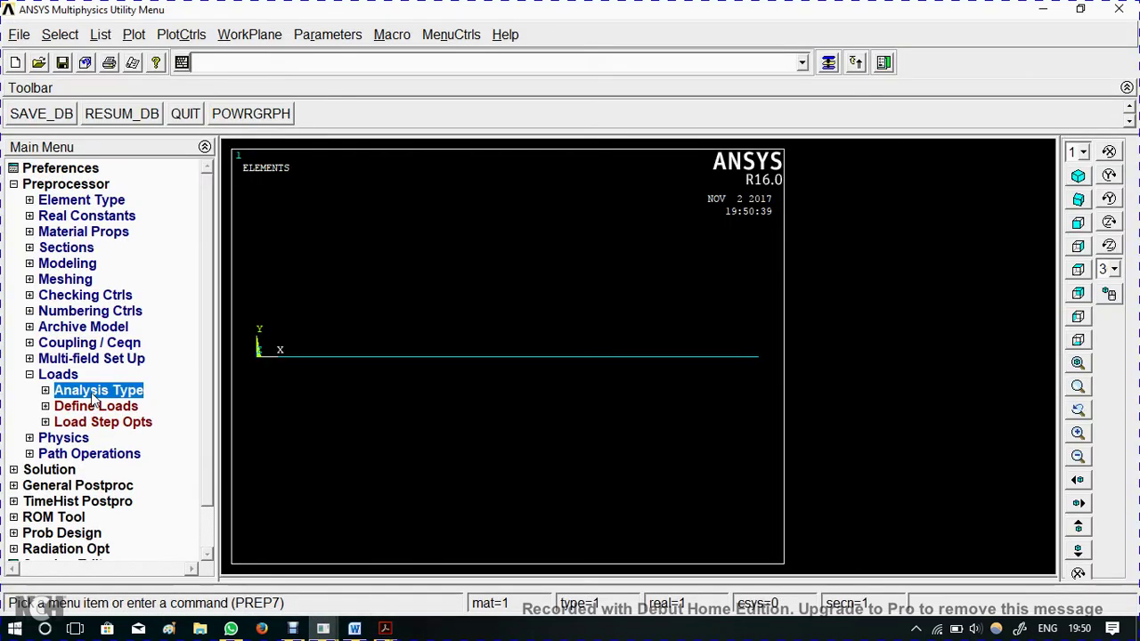
pyautogui.click(92, 393)
pyautogui.click(98, 407)
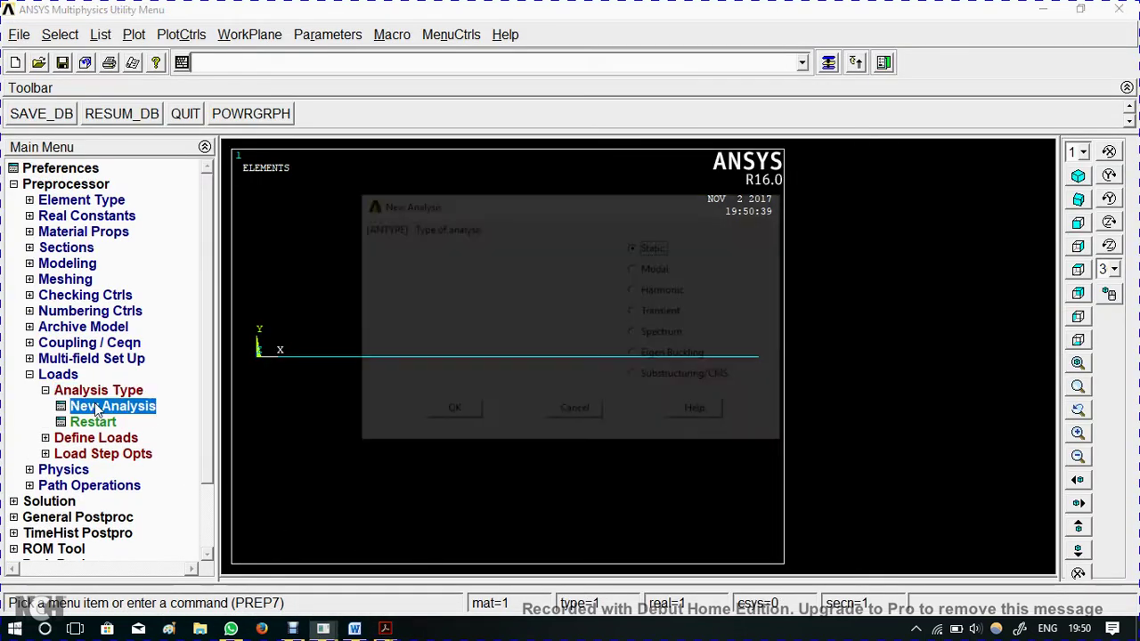
pyautogui.click(452, 411)
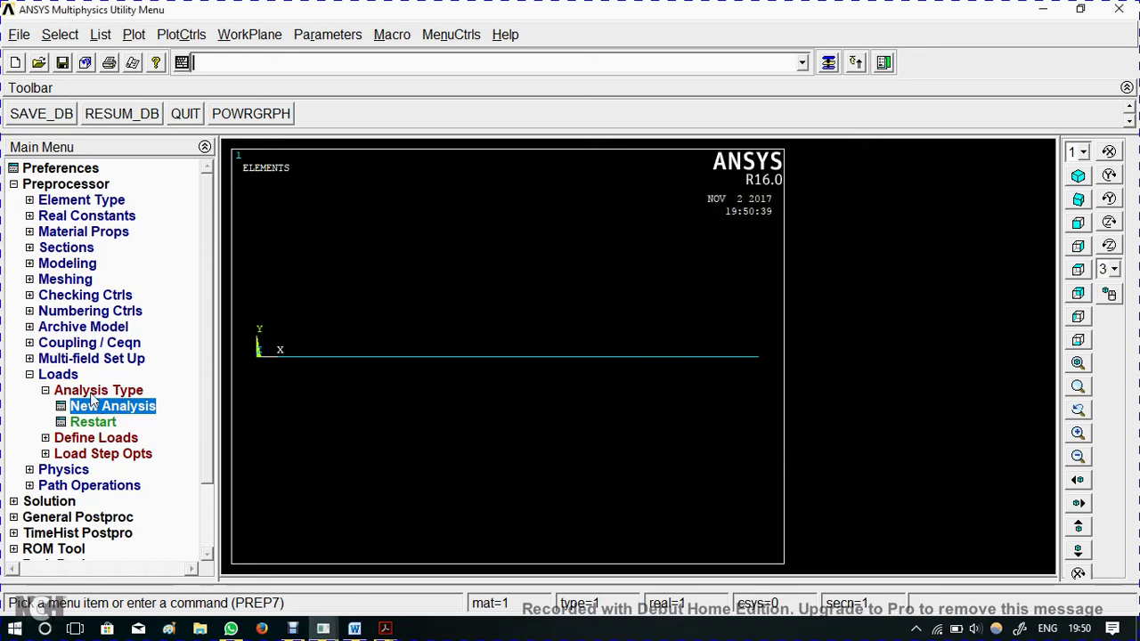
# Constrain all degrees of freedom at keypoint 1, the fixed end of the stepped bar
pyautogui.click(92, 397)
pyautogui.click(93, 405)
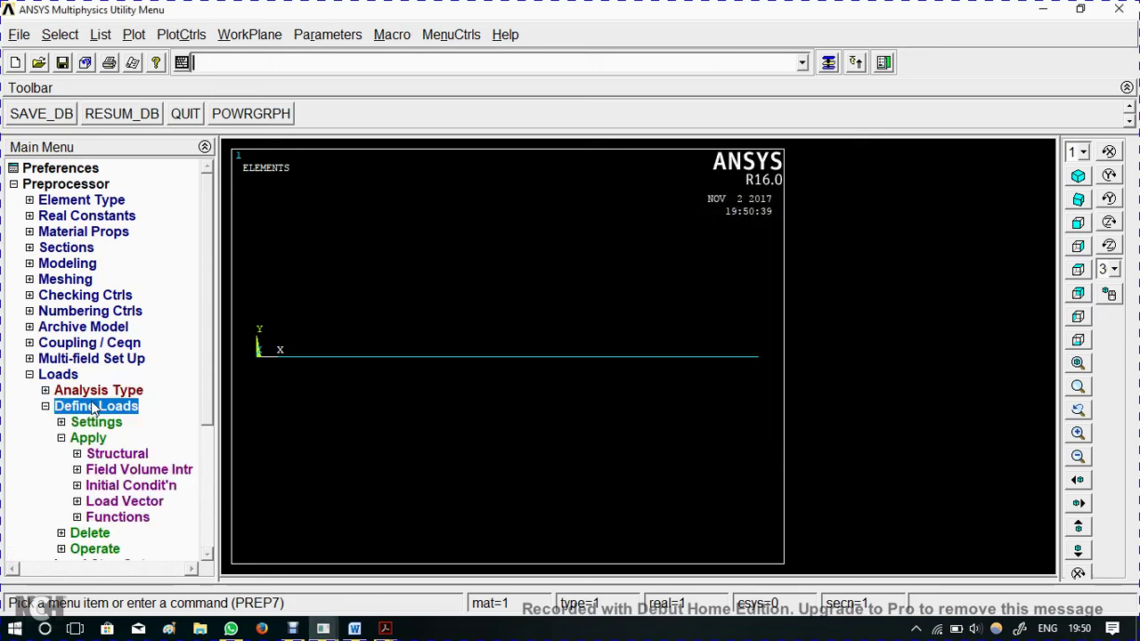
pyautogui.click(102, 453)
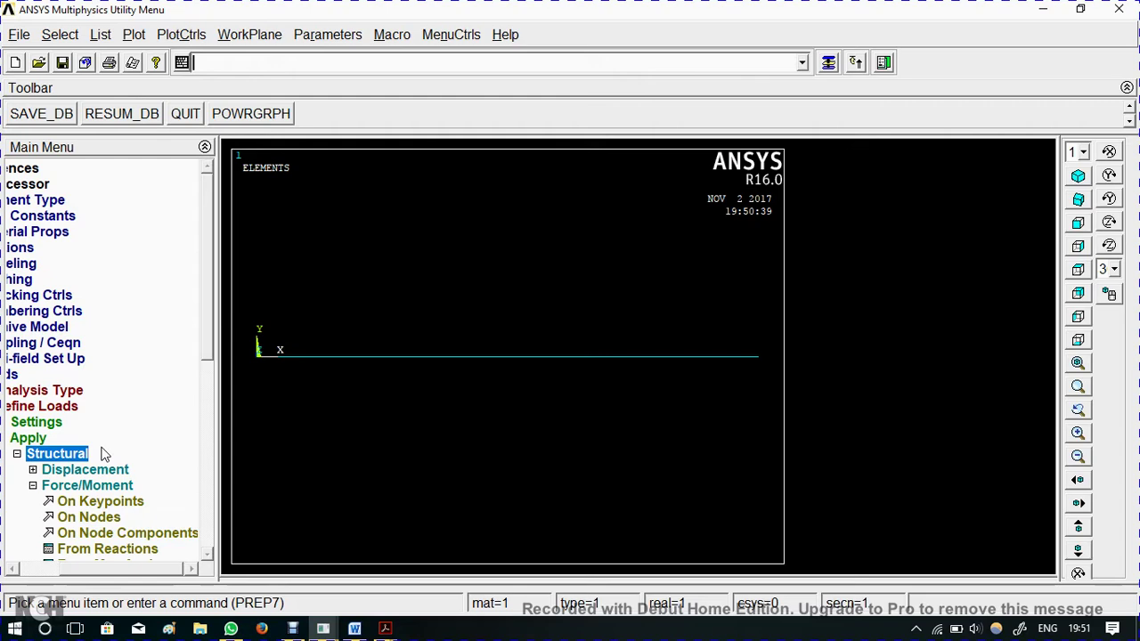
pyautogui.click(113, 474)
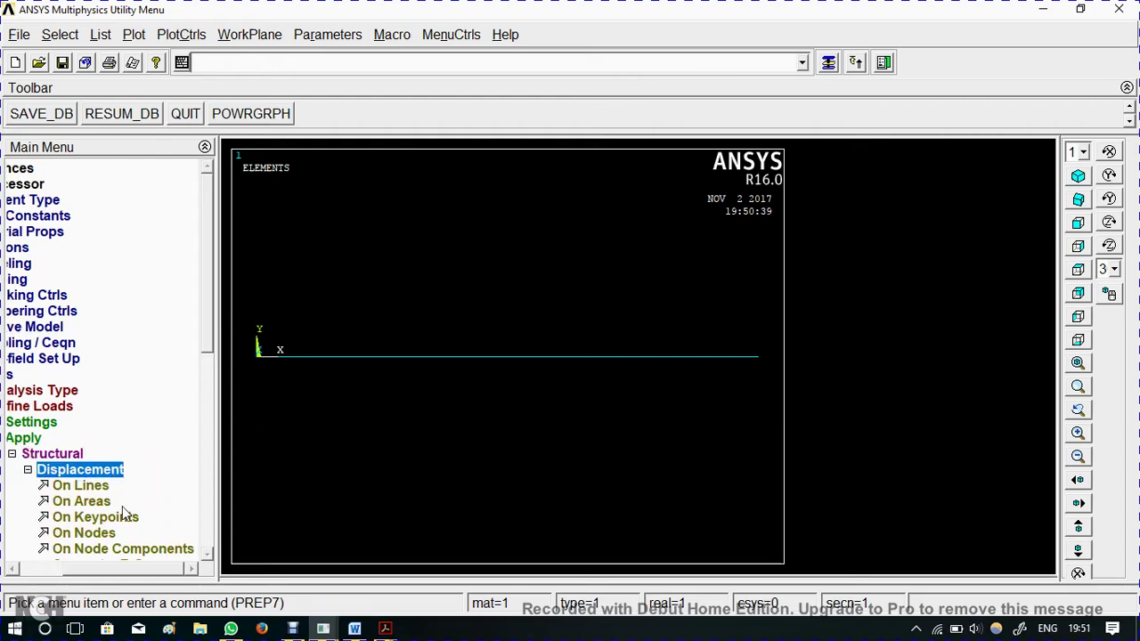
pyautogui.click(92, 518)
pyautogui.click(259, 353)
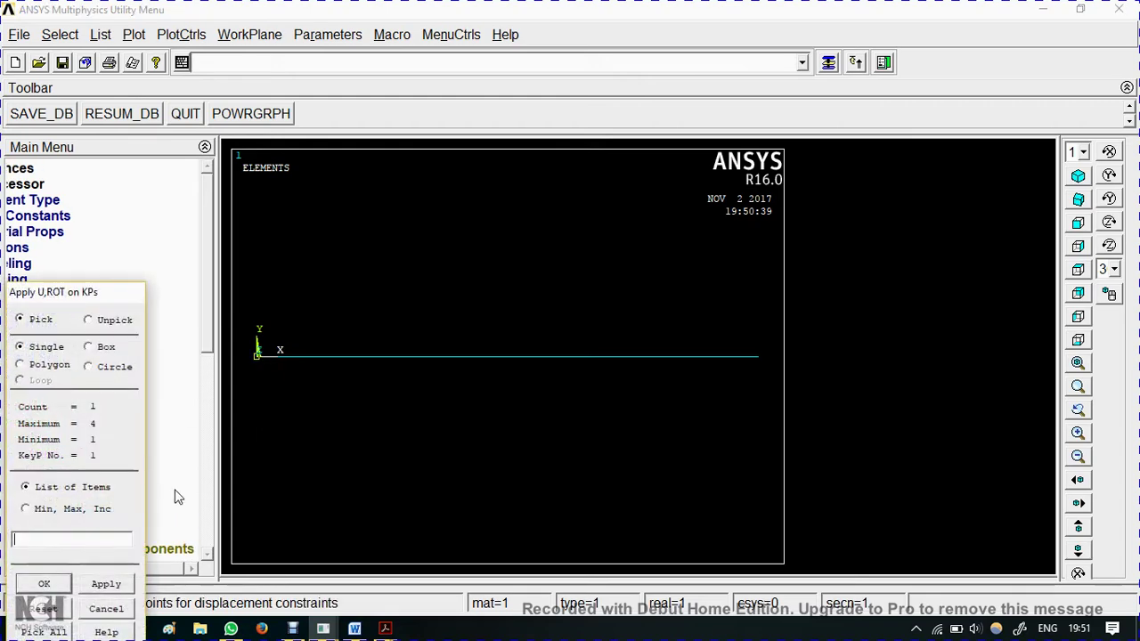
pyautogui.click(40, 586)
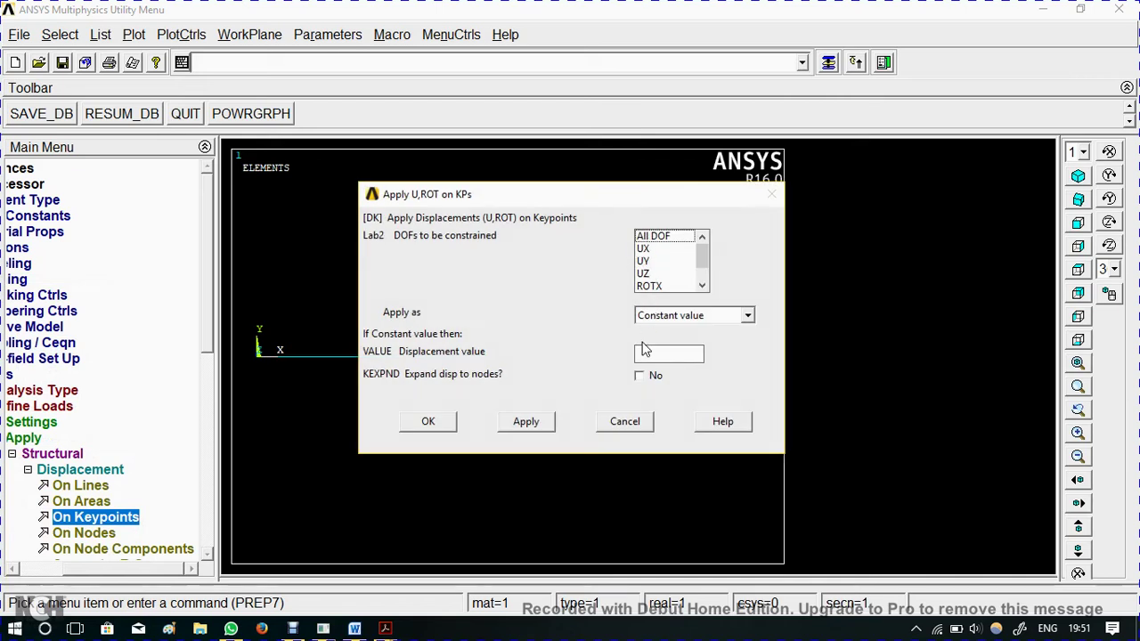
pyautogui.click(655, 237)
pyautogui.click(428, 421)
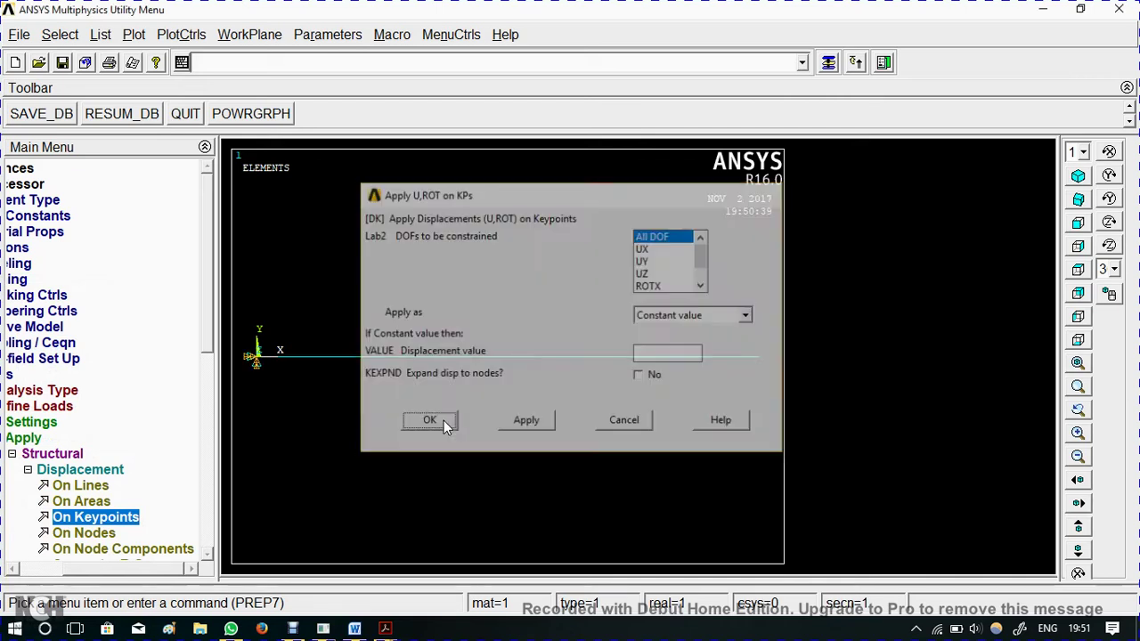
# Look up the tensile load in Ex-1(2).pdf and apply a constant FX force of 10000 at keypoint 4, the bar's free end
pyautogui.click(64, 472)
pyautogui.click(94, 486)
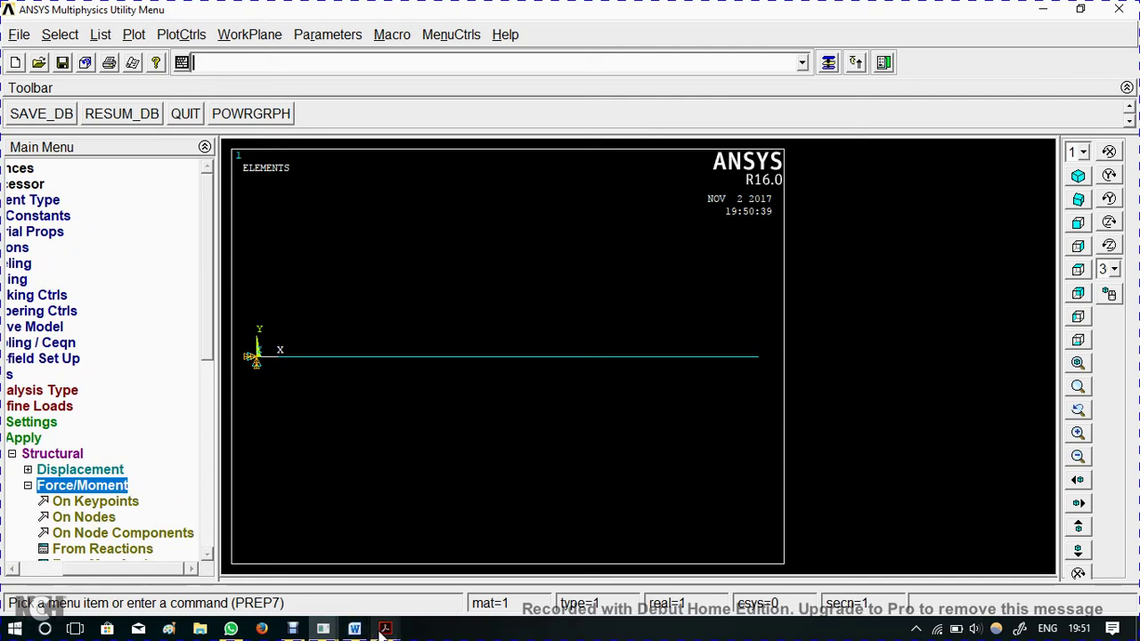
pyautogui.moveTo(385, 628)
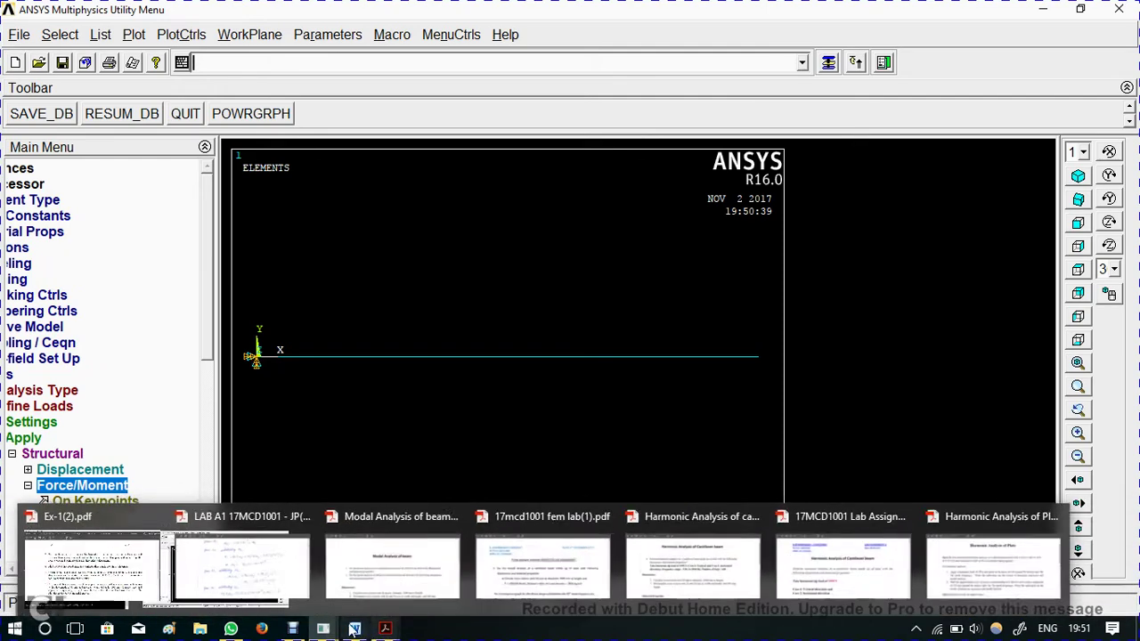
pyautogui.click(129, 558)
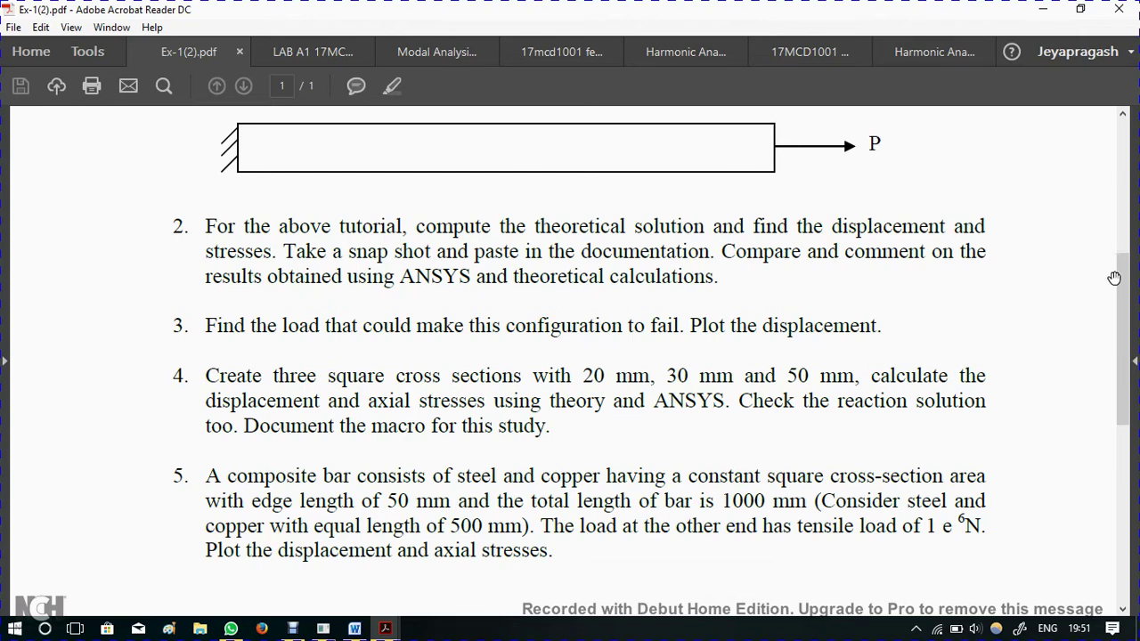
pyautogui.scroll(2, 1114, 278)
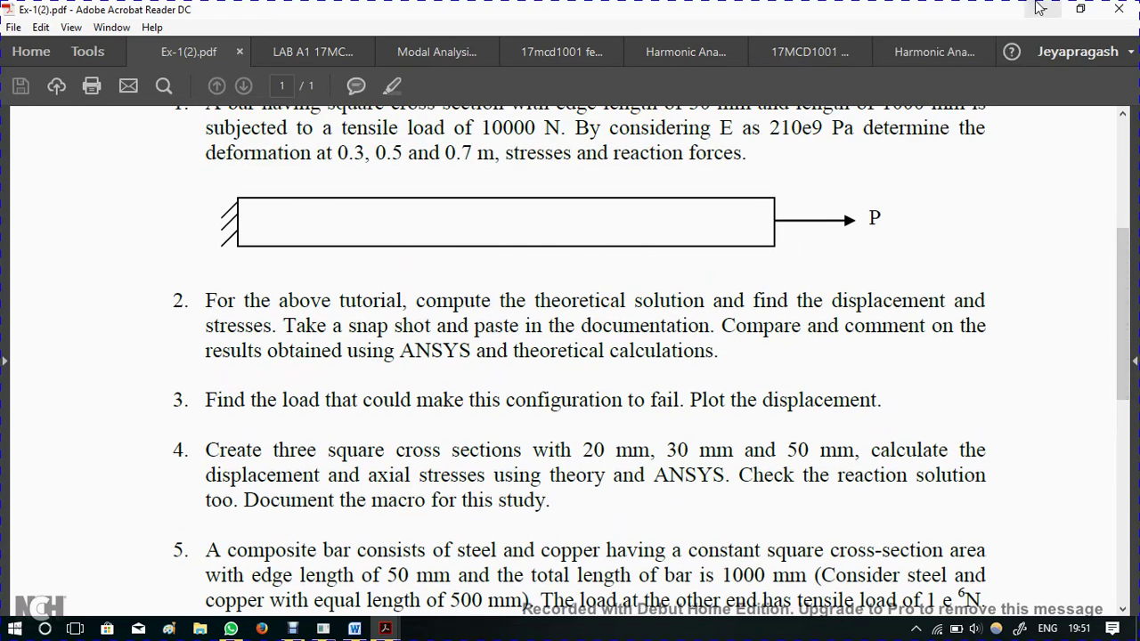
pyautogui.click(1043, 9)
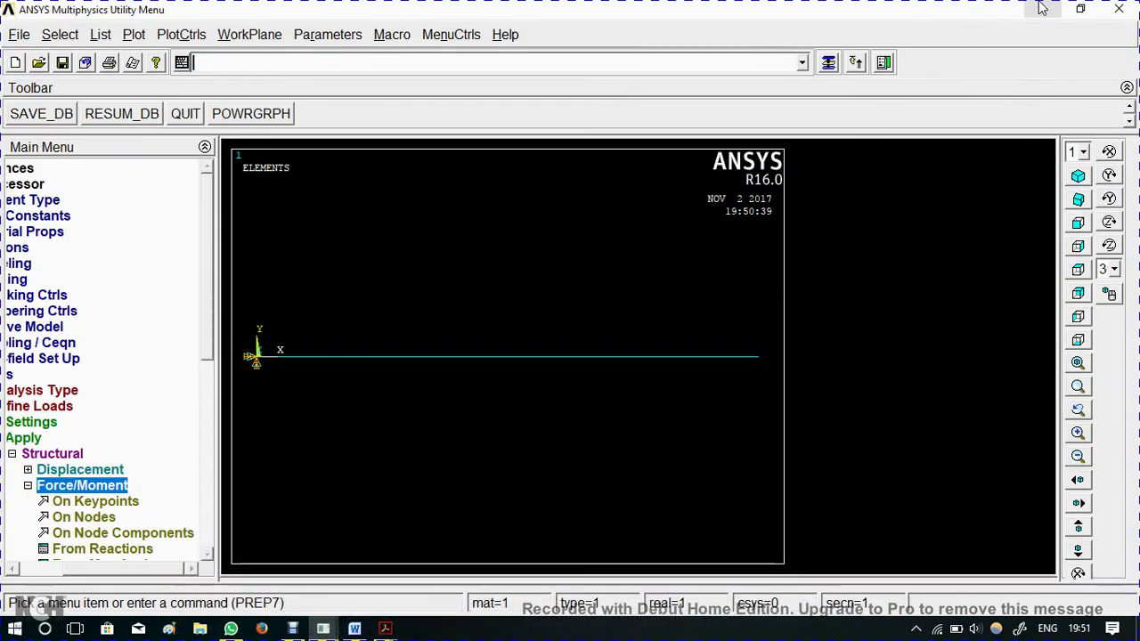
pyautogui.click(90, 503)
pyautogui.click(798, 385)
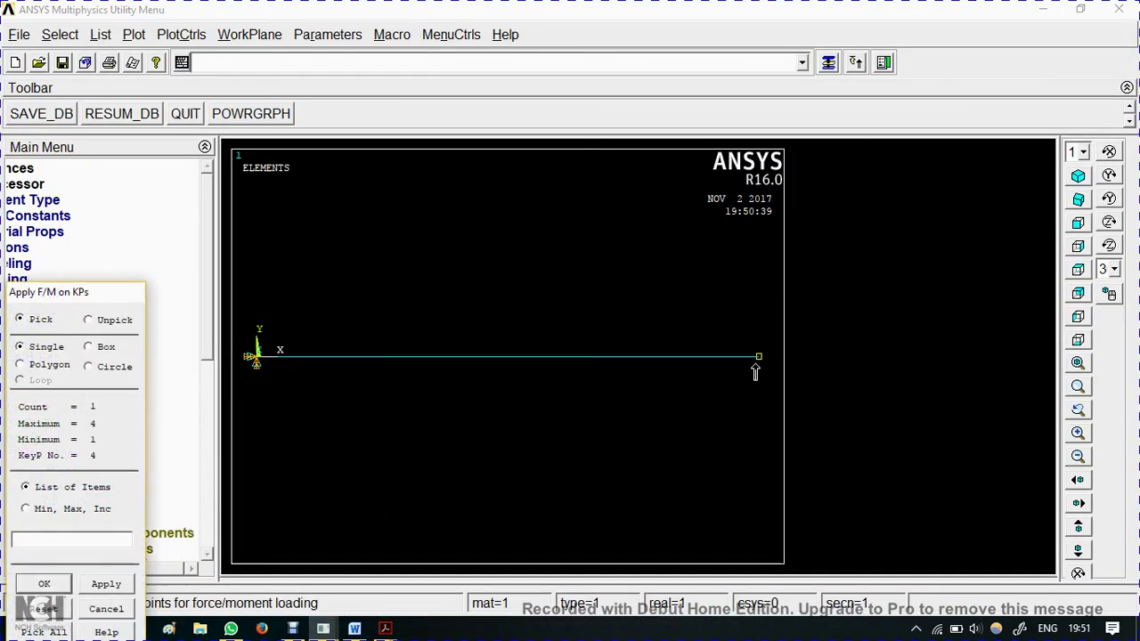
pyautogui.click(41, 585)
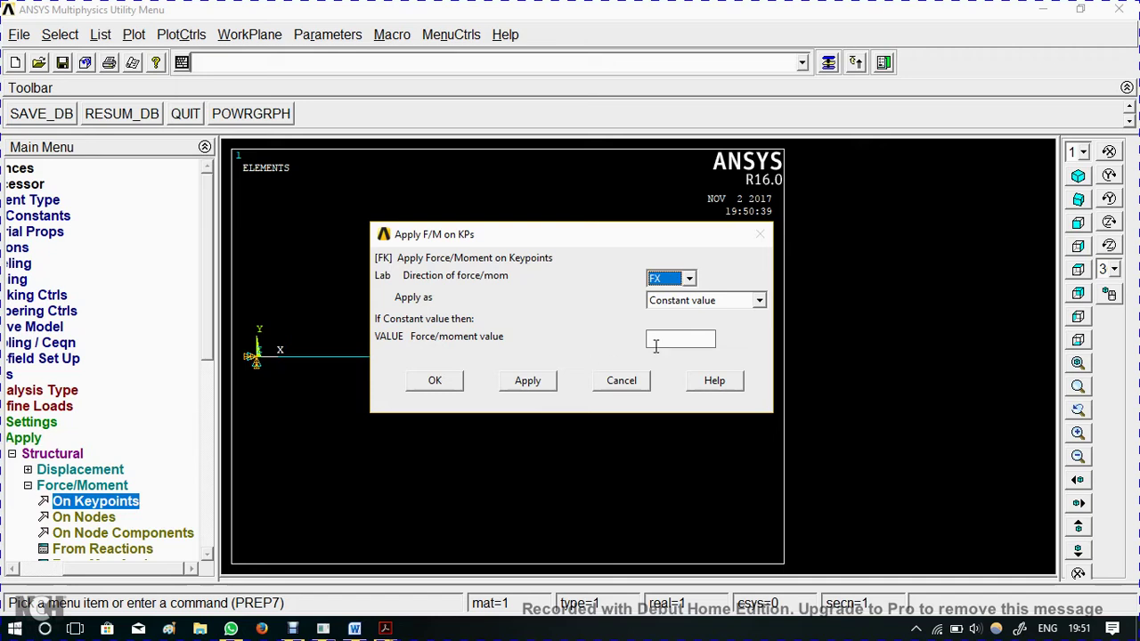
pyautogui.click(658, 342)
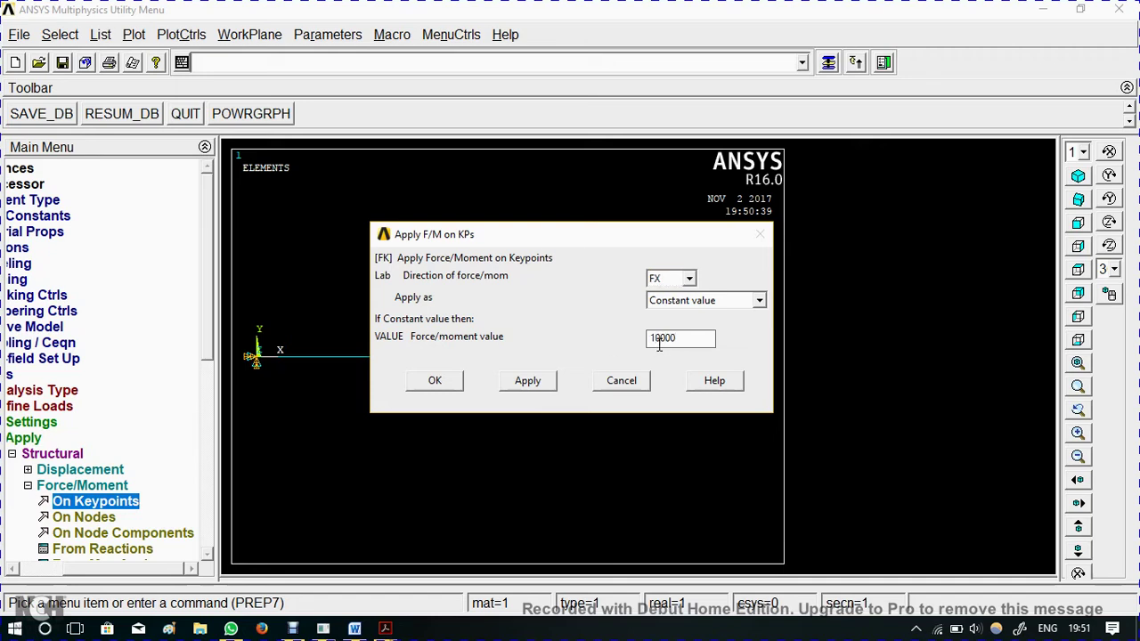
pyautogui.click(436, 378)
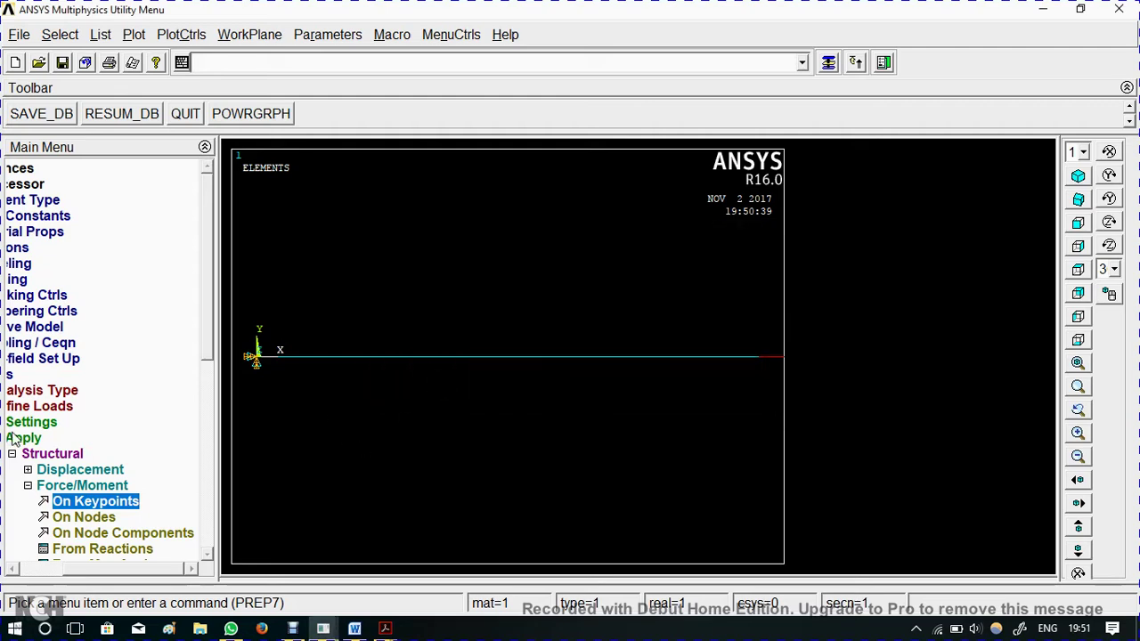
# Solve the current load step and close the solution status listing
pyautogui.click(26, 428)
pyautogui.click(63, 374)
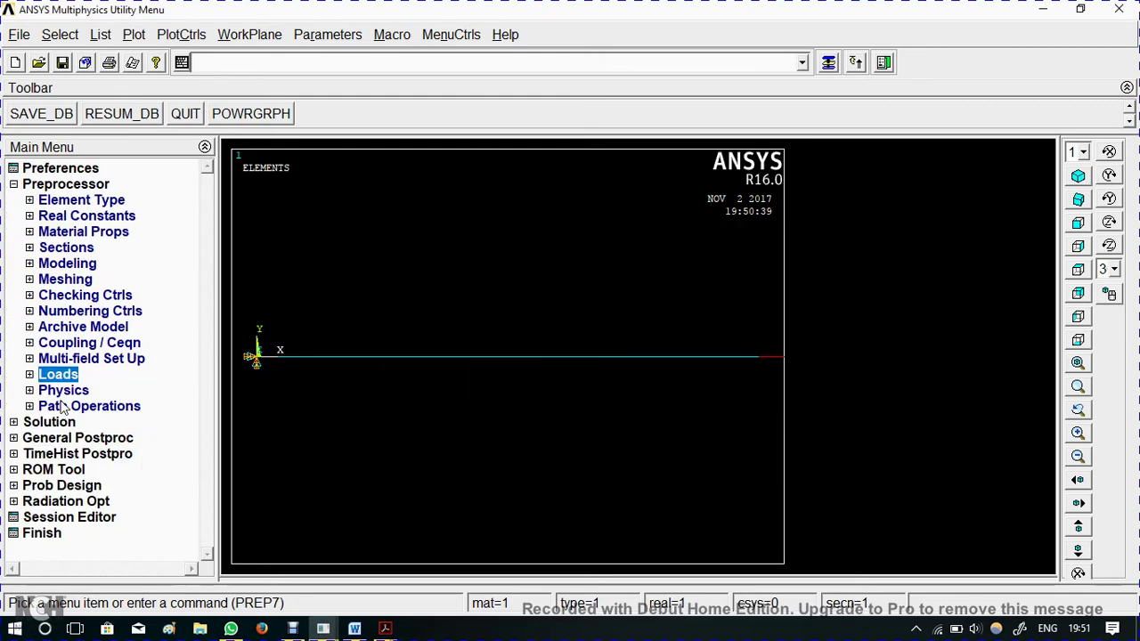
pyautogui.click(52, 420)
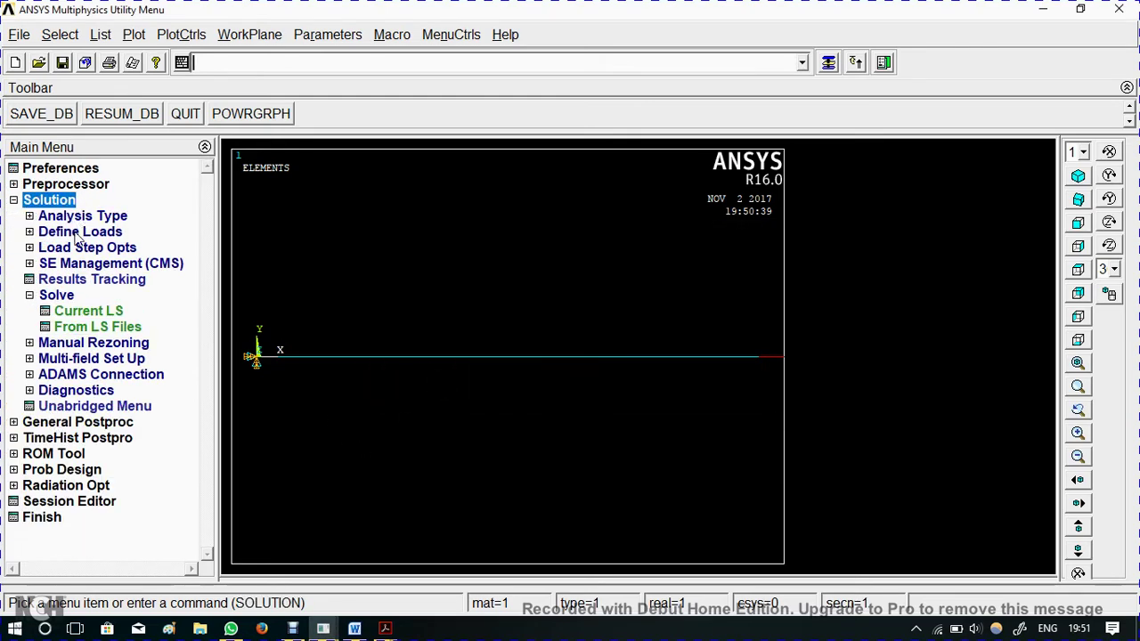
pyautogui.click(88, 310)
pyautogui.click(556, 394)
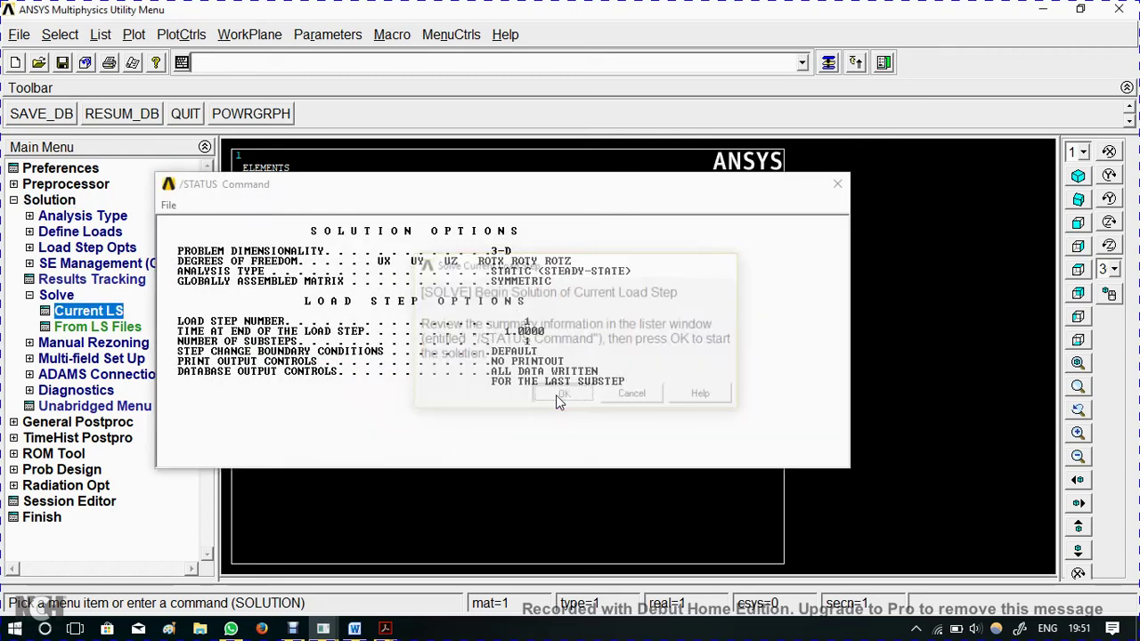
pyautogui.click(234, 118)
pyautogui.click(837, 184)
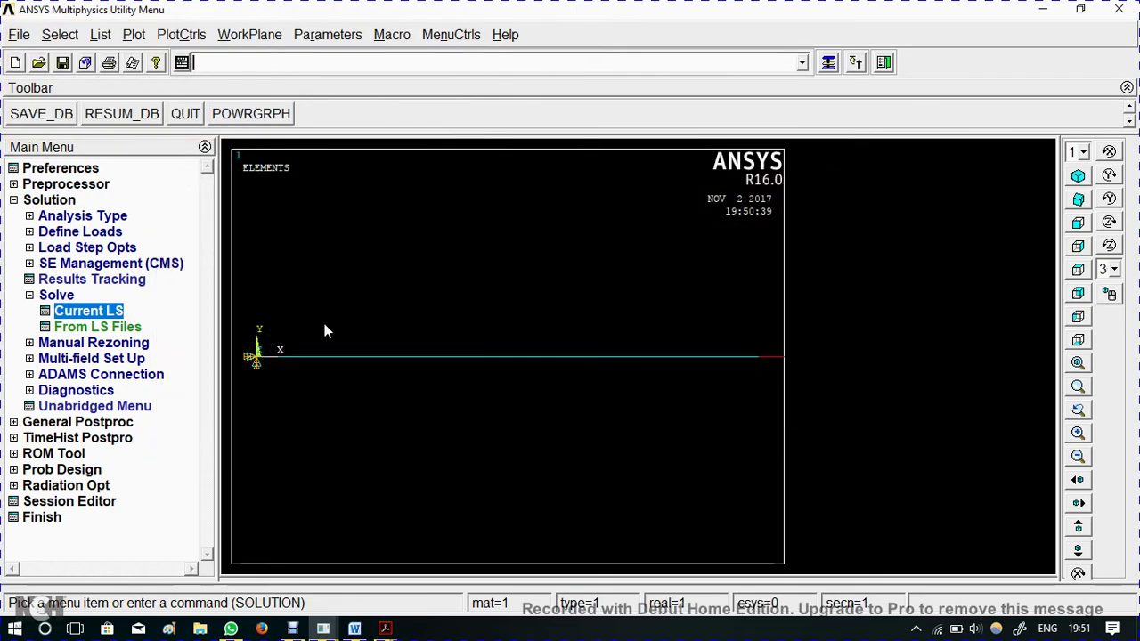
# Check which results exercise 4 requires in Ex-1(2).pdf and plot the deformed shape of the stepped bar
pyautogui.click(73, 422)
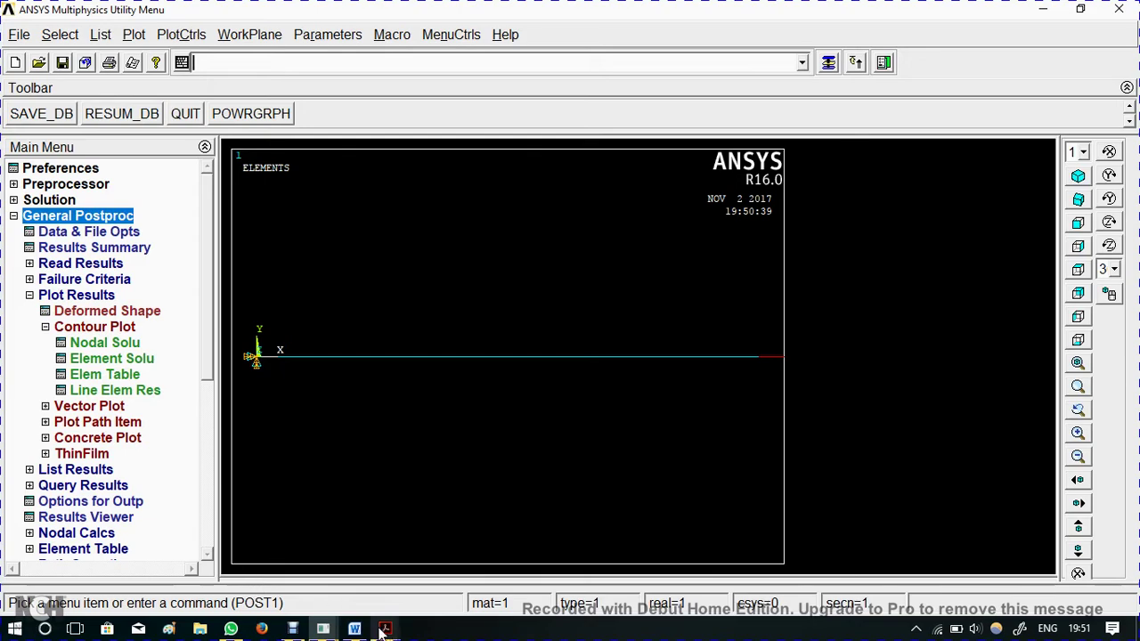
pyautogui.moveTo(382, 630)
pyautogui.click(85, 570)
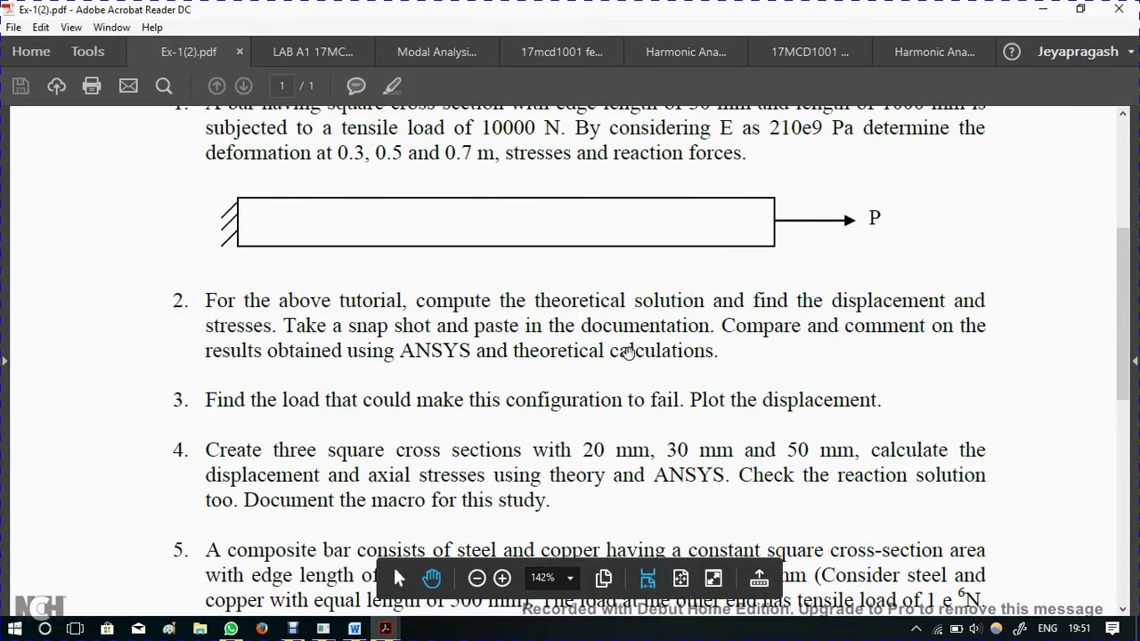
pyautogui.scroll(-3, 634, 476)
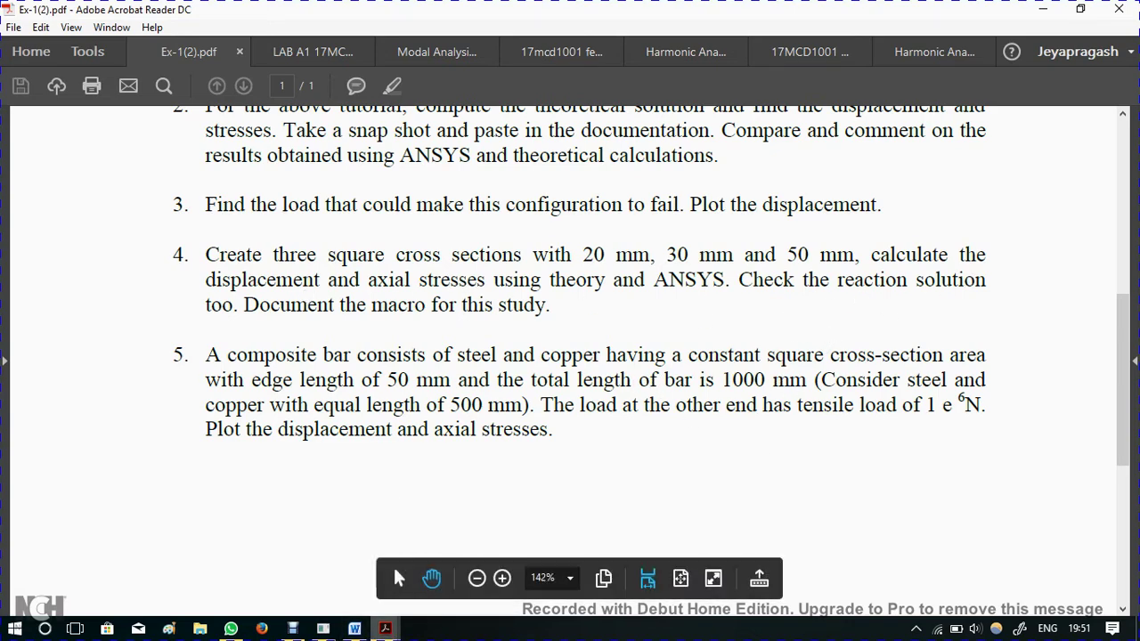
pyautogui.moveTo(318, 627)
pyautogui.click(347, 569)
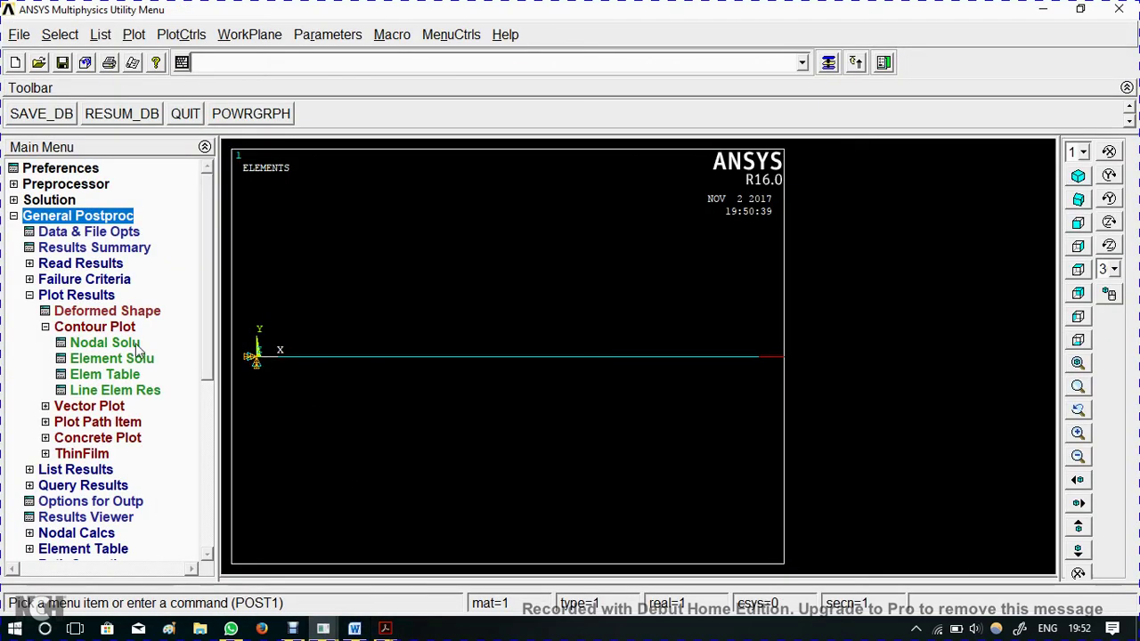
pyautogui.click(92, 316)
pyautogui.click(431, 385)
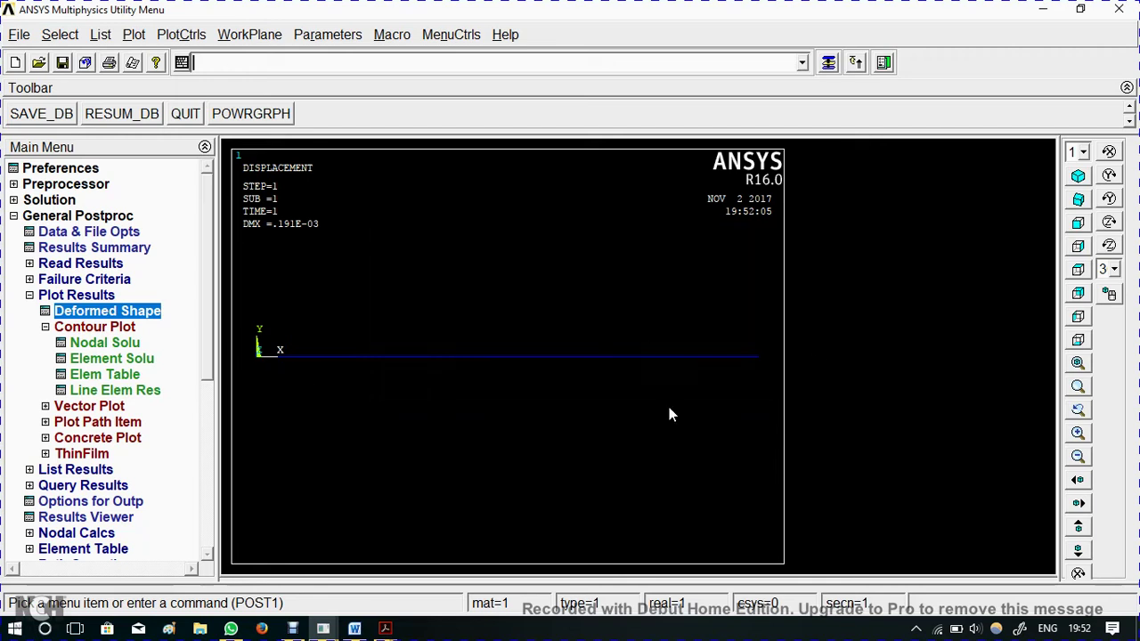
# Plot the displacement vector sum of the stepped bar as a nodal solution contour, showing the deformed shape only
pyautogui.click(96, 327)
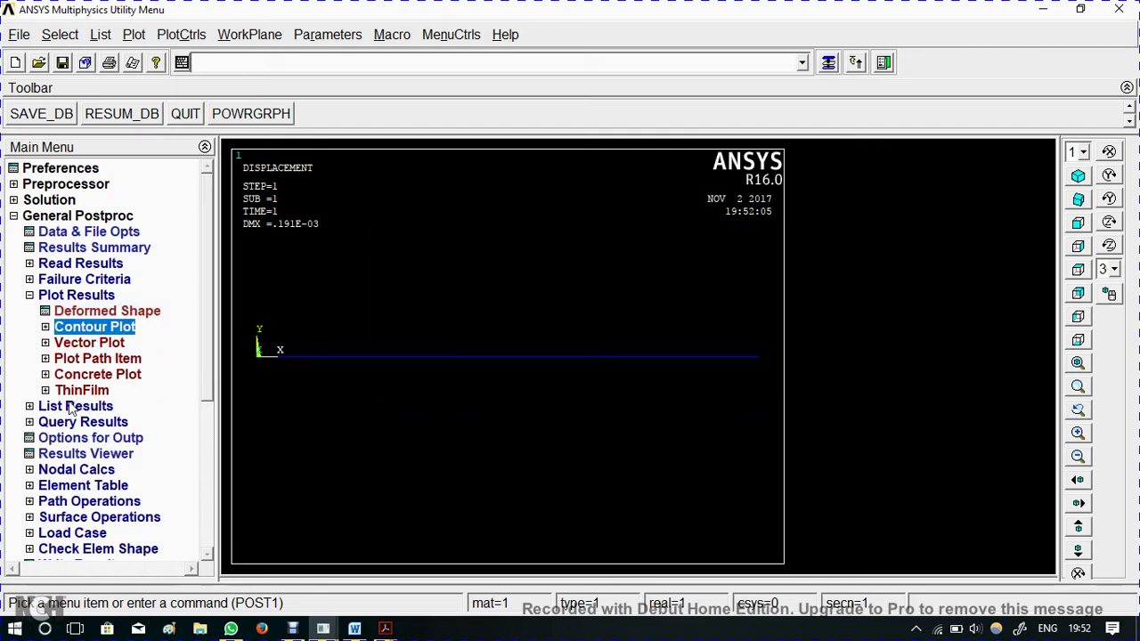
pyautogui.click(96, 327)
pyautogui.click(82, 343)
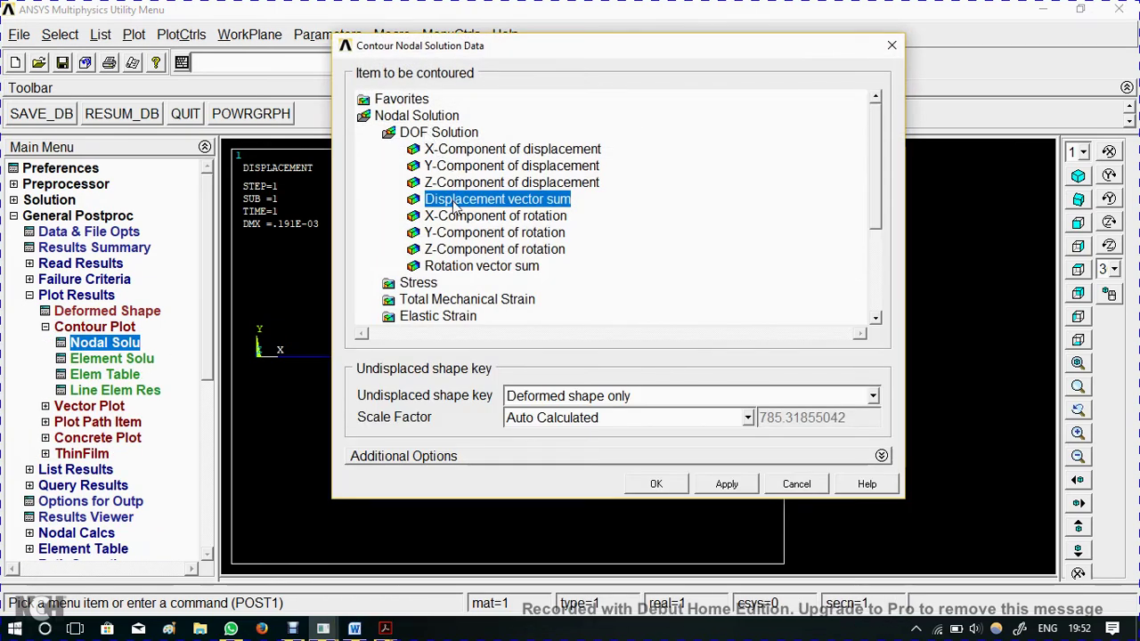
pyautogui.click(656, 484)
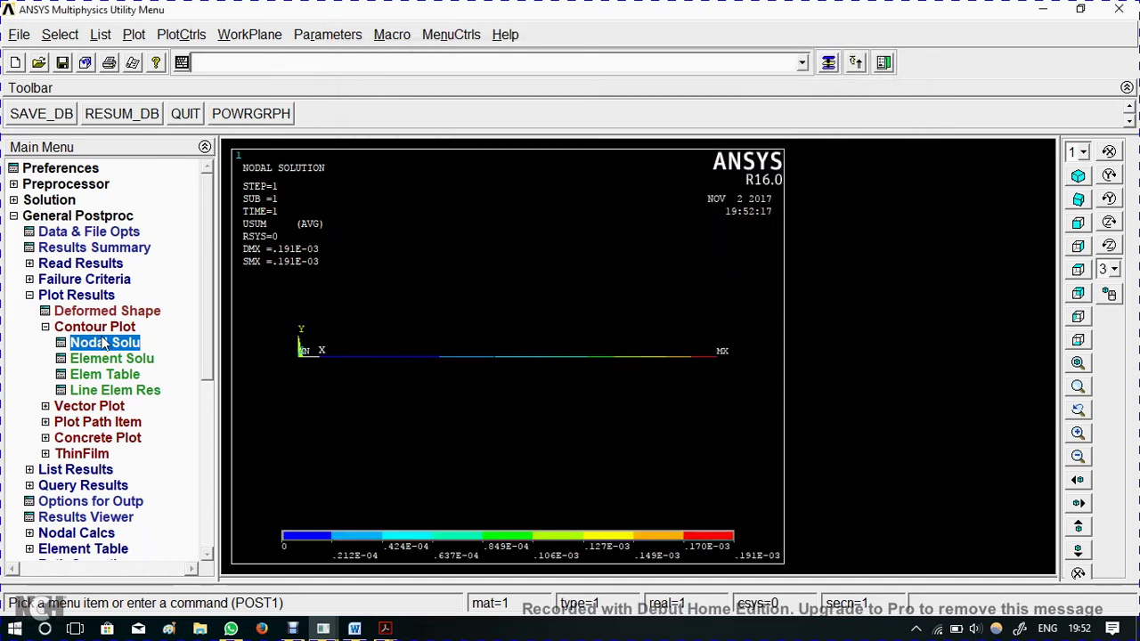
# List the nodal solution for the displacement vector sum, review the values per node and close the listing
pyautogui.click(71, 471)
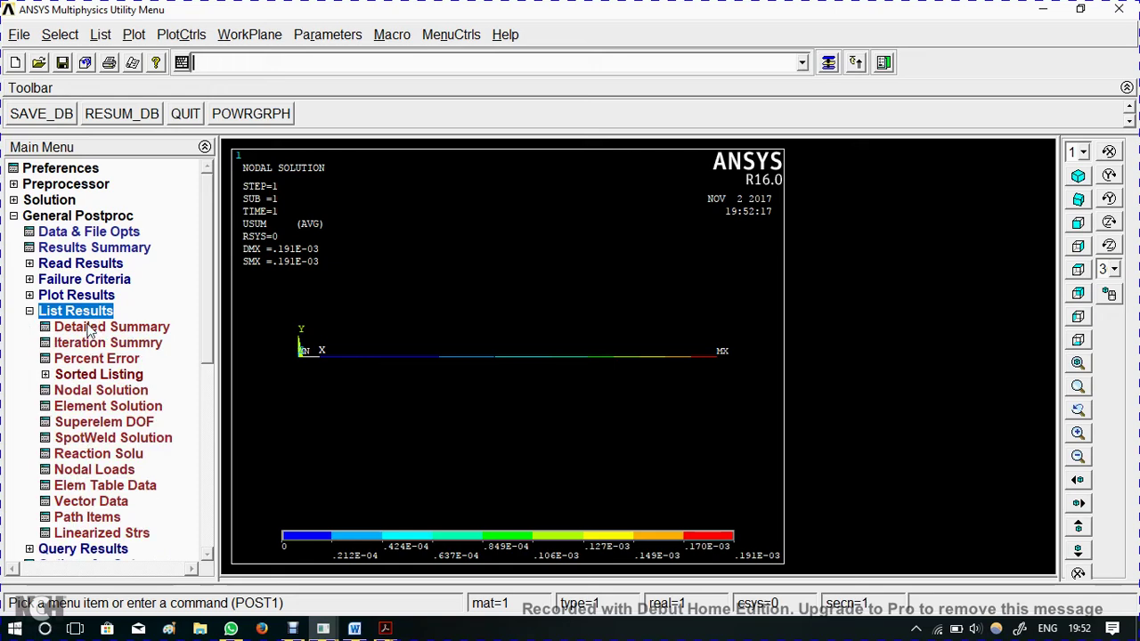
pyautogui.click(94, 391)
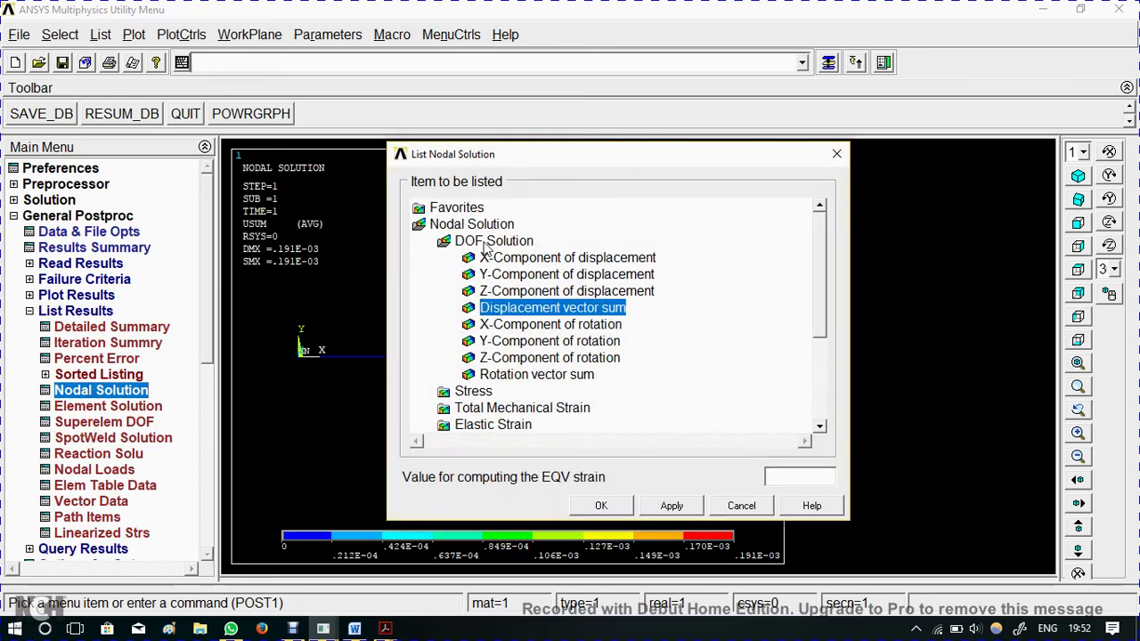
pyautogui.click(602, 506)
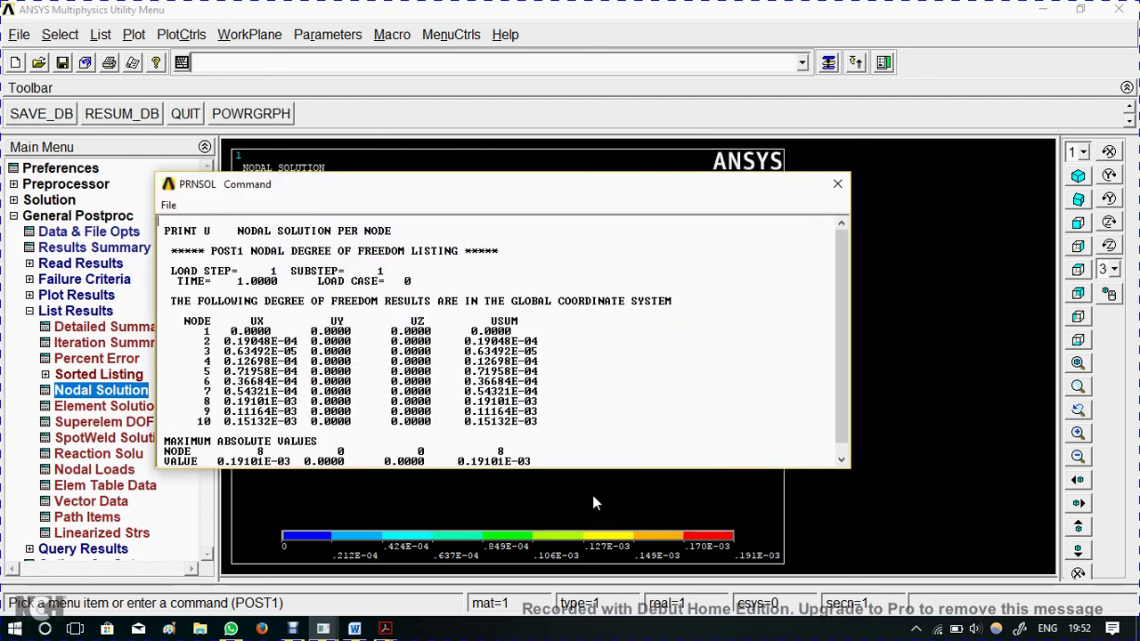
pyautogui.moveTo(234, 330); pyautogui.dragTo(683, 436)
pyautogui.click(627, 421)
pyautogui.click(837, 184)
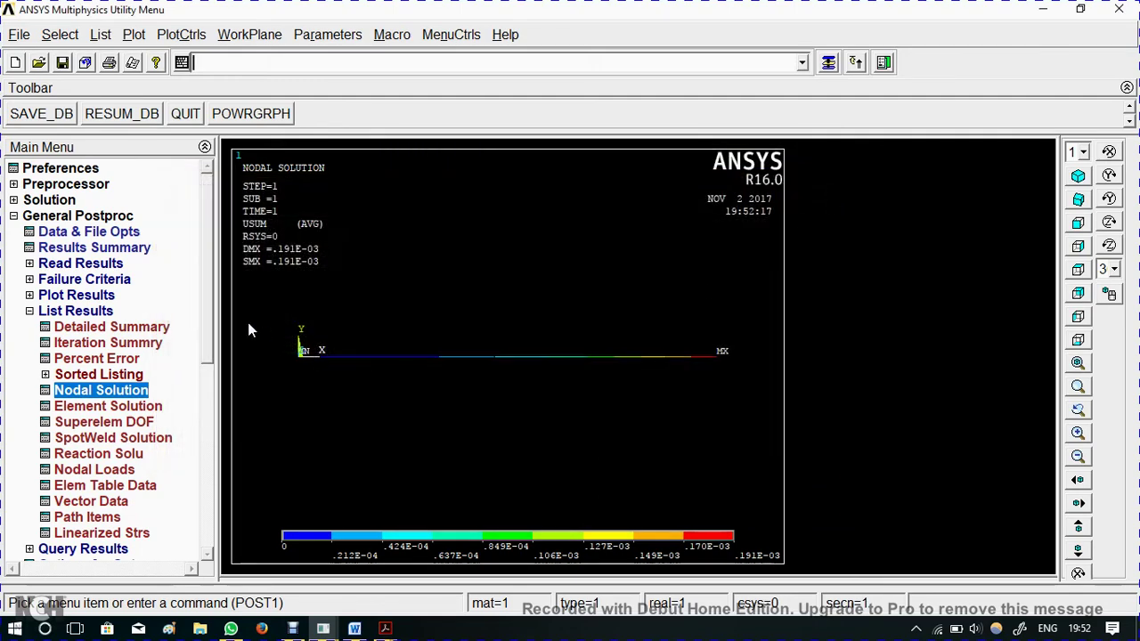
# List the element solution stresses, review the axial stress SXX through all three bar sections and close the listing
pyautogui.scroll(-3, 151, 321)
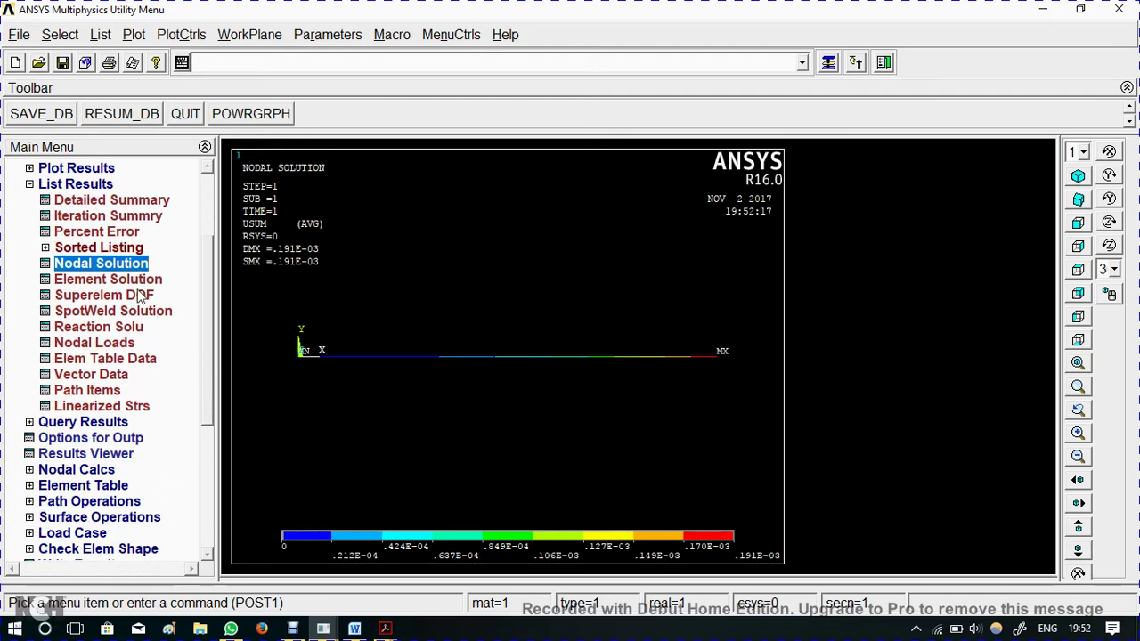
pyautogui.click(131, 281)
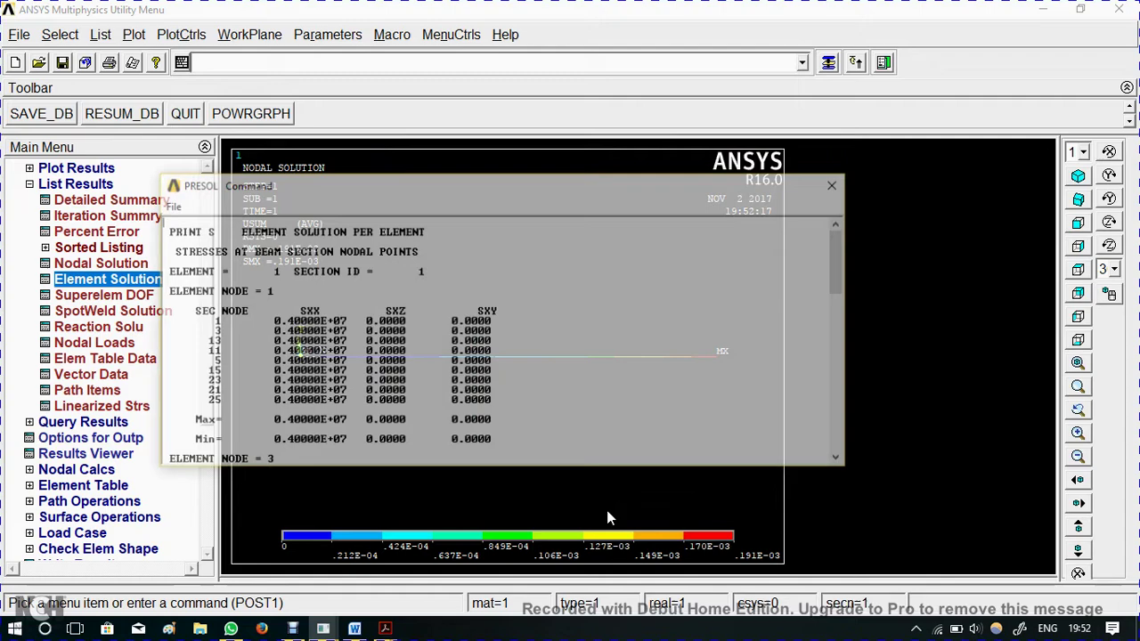
pyautogui.click(605, 506)
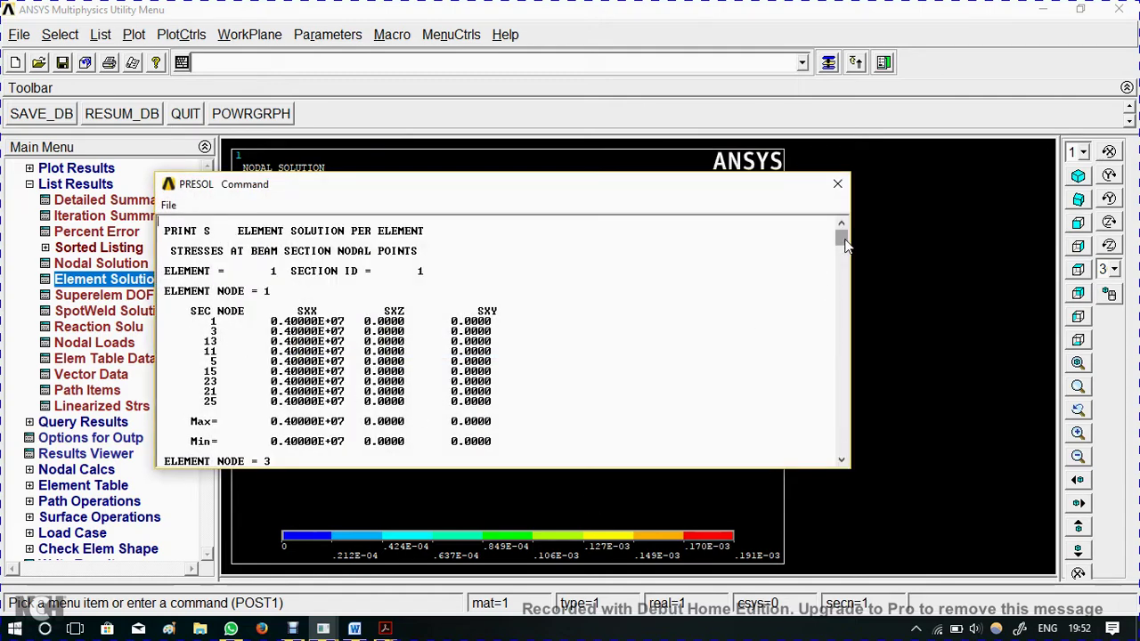
pyautogui.moveTo(844, 242); pyautogui.dragTo(852, 337)
pyautogui.moveTo(852, 259); pyautogui.dragTo(881, 200)
pyautogui.moveTo(844, 252); pyautogui.dragTo(837, 411)
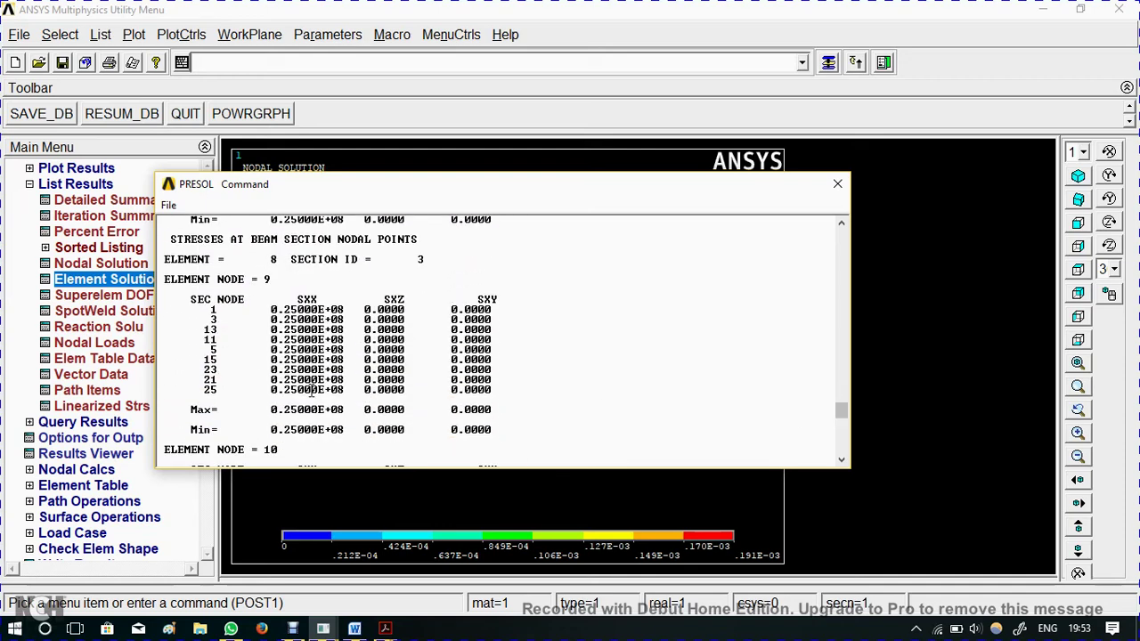
pyautogui.click(836, 184)
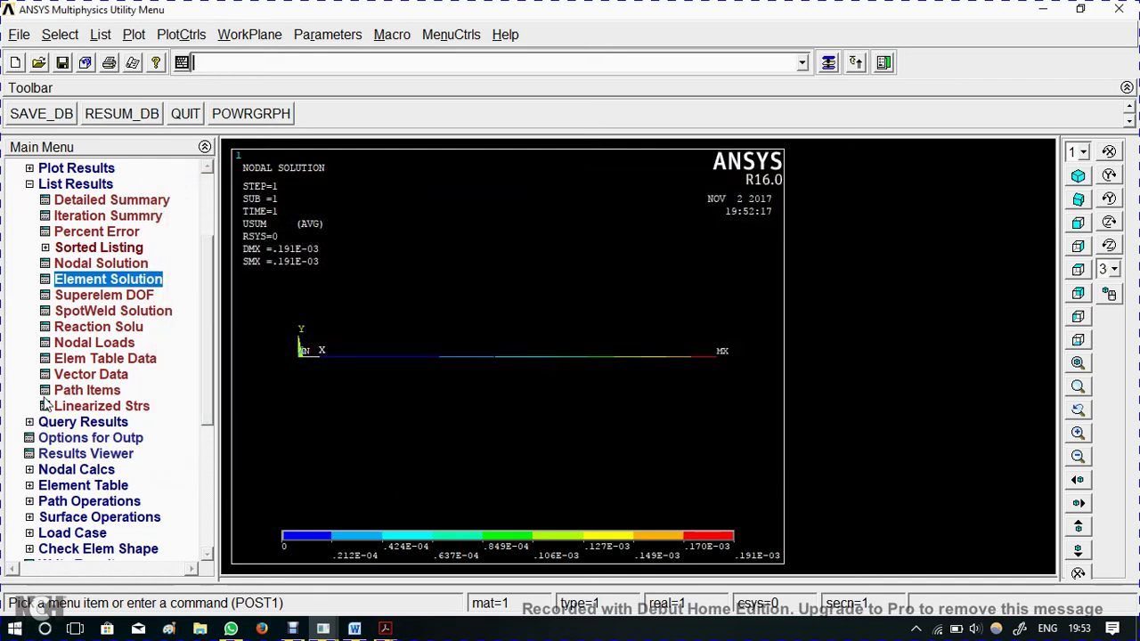
# List the reaction solution for structural force FX, check the reaction at the fixed node and close the listing
pyautogui.click(89, 326)
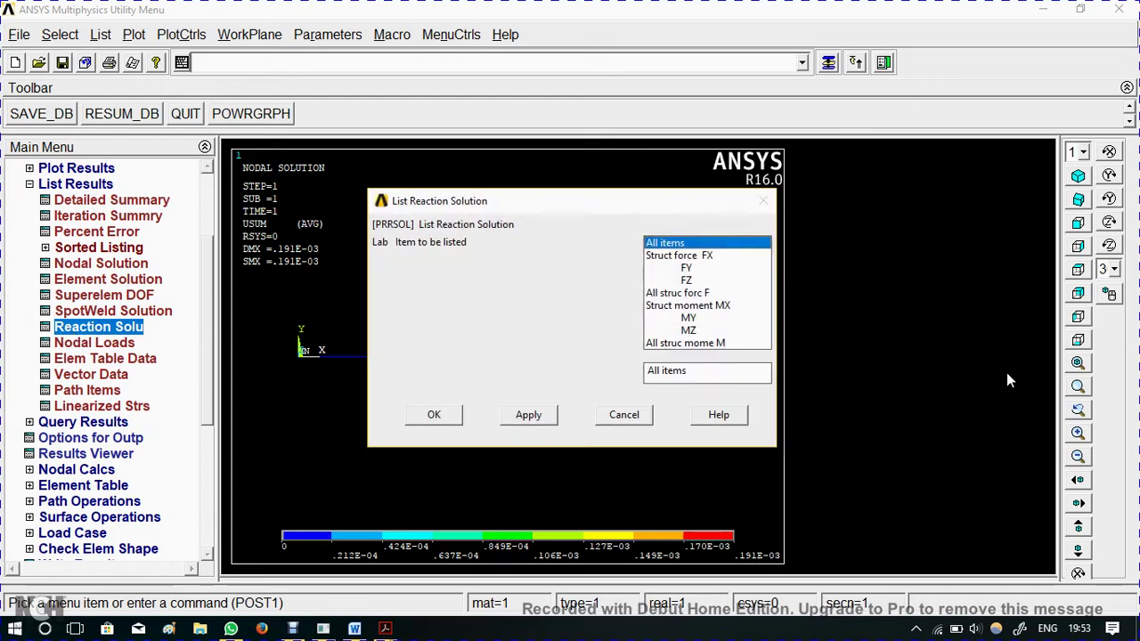
pyautogui.click(687, 256)
pyautogui.click(434, 415)
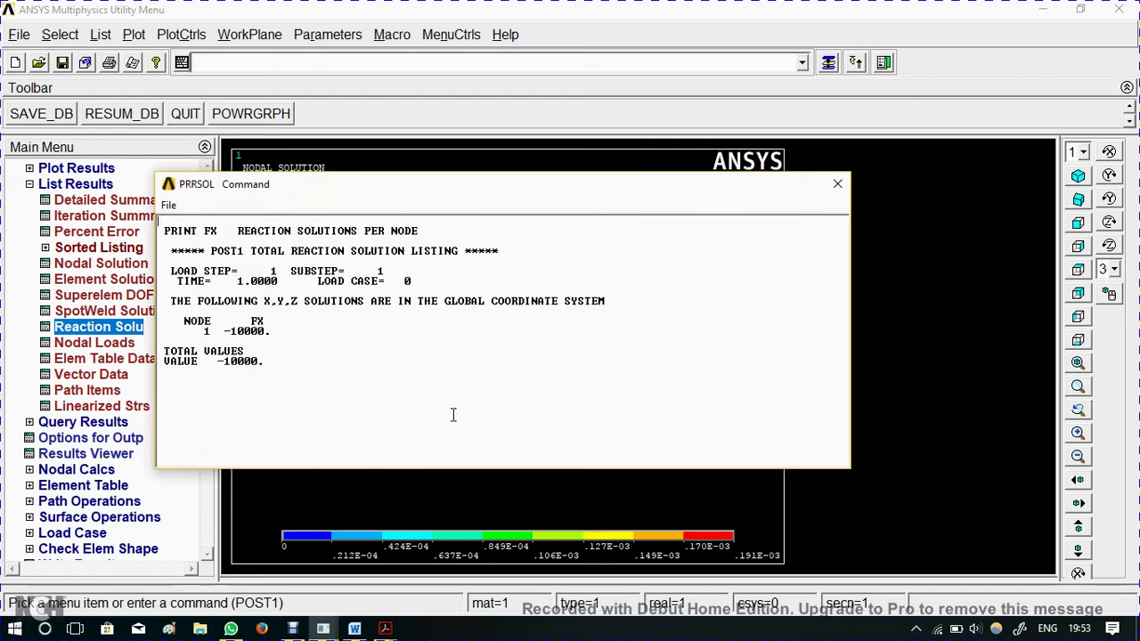
pyautogui.moveTo(223, 328); pyautogui.dragTo(301, 340)
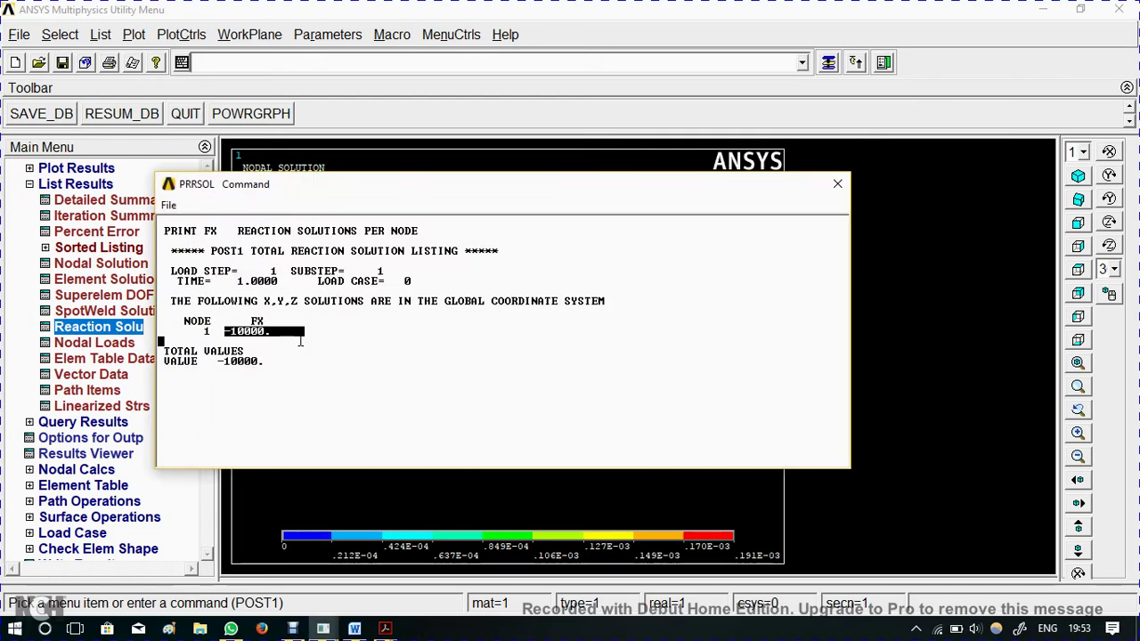
pyautogui.click(836, 184)
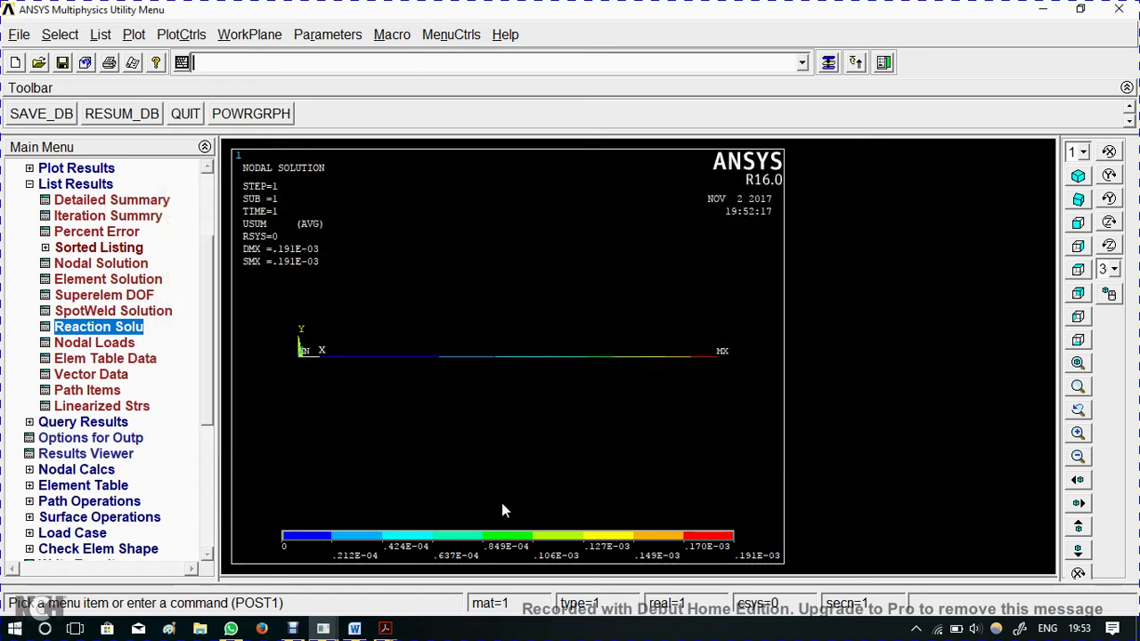
# Turn on the display of element shapes and show the stepped bar's displacement contour in an oblique view
pyautogui.click(165, 36)
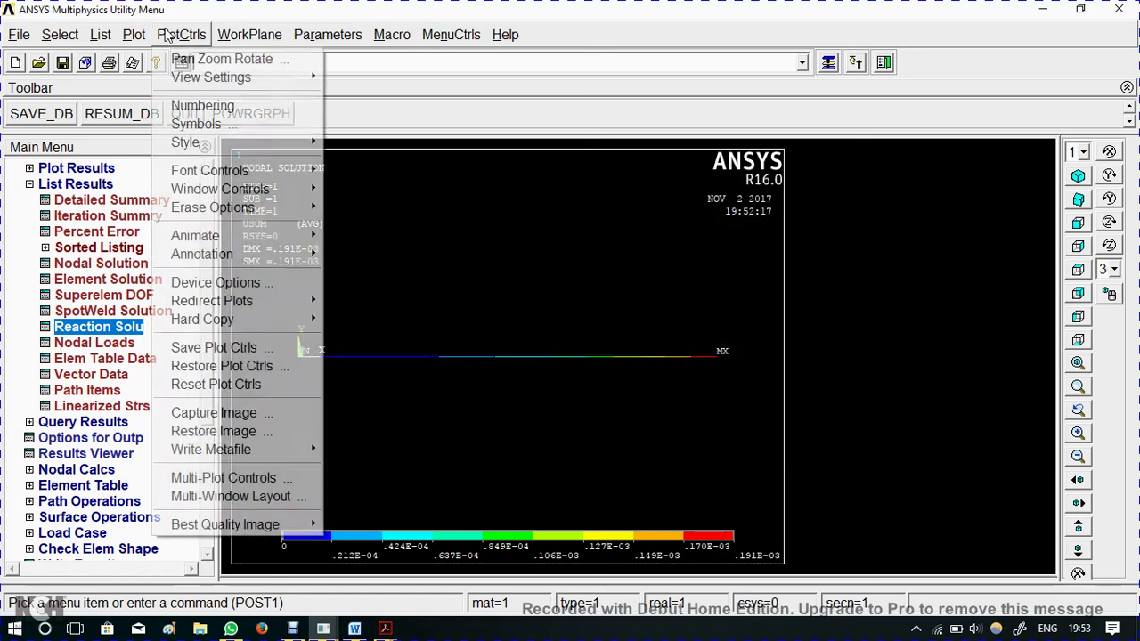
pyautogui.moveTo(261, 142)
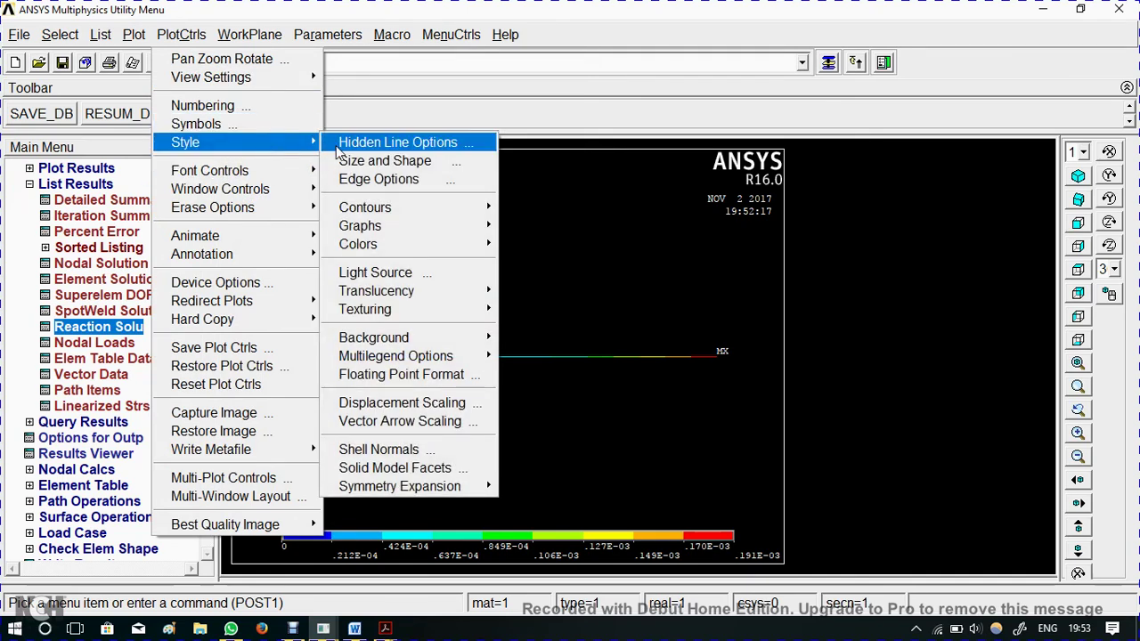
pyautogui.click(383, 161)
pyautogui.click(639, 151)
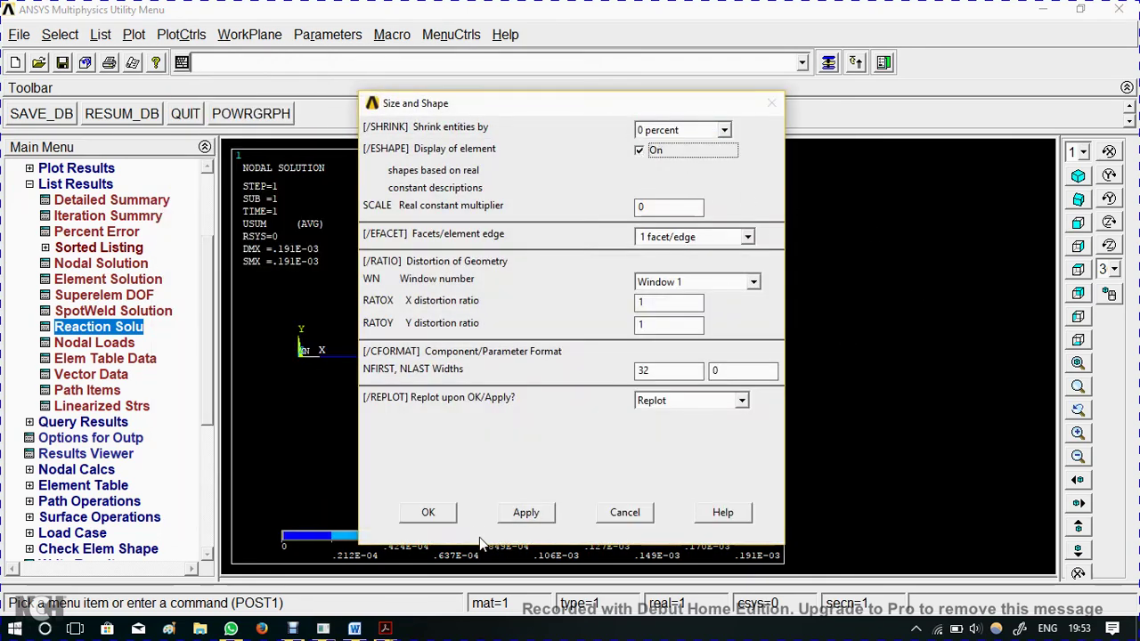
pyautogui.click(427, 512)
pyautogui.click(1078, 200)
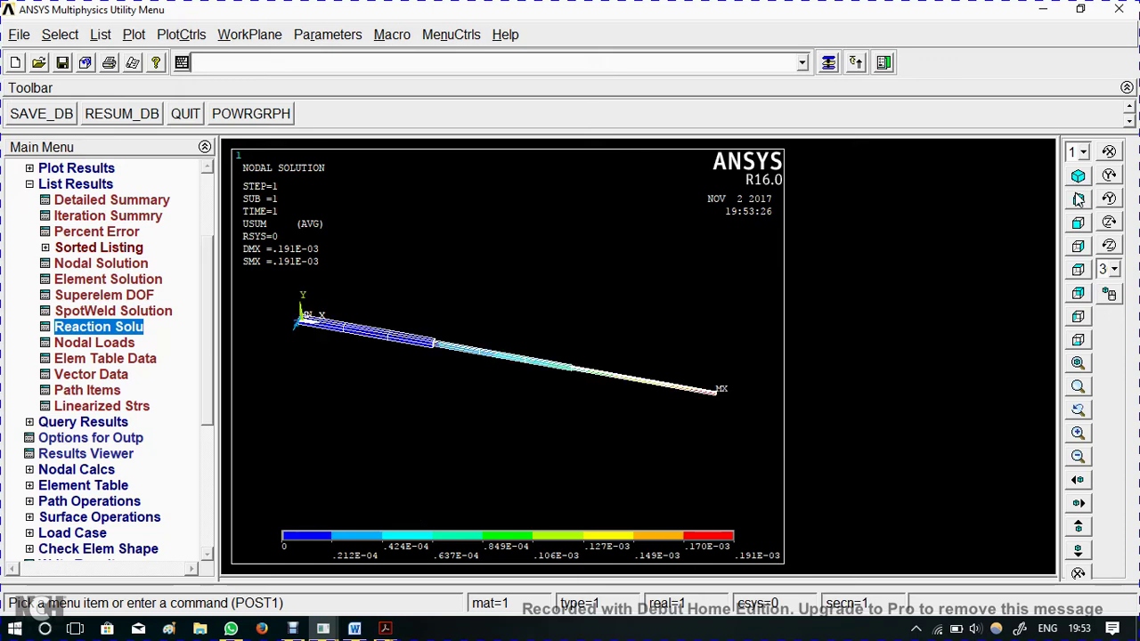
pyautogui.click(1078, 177)
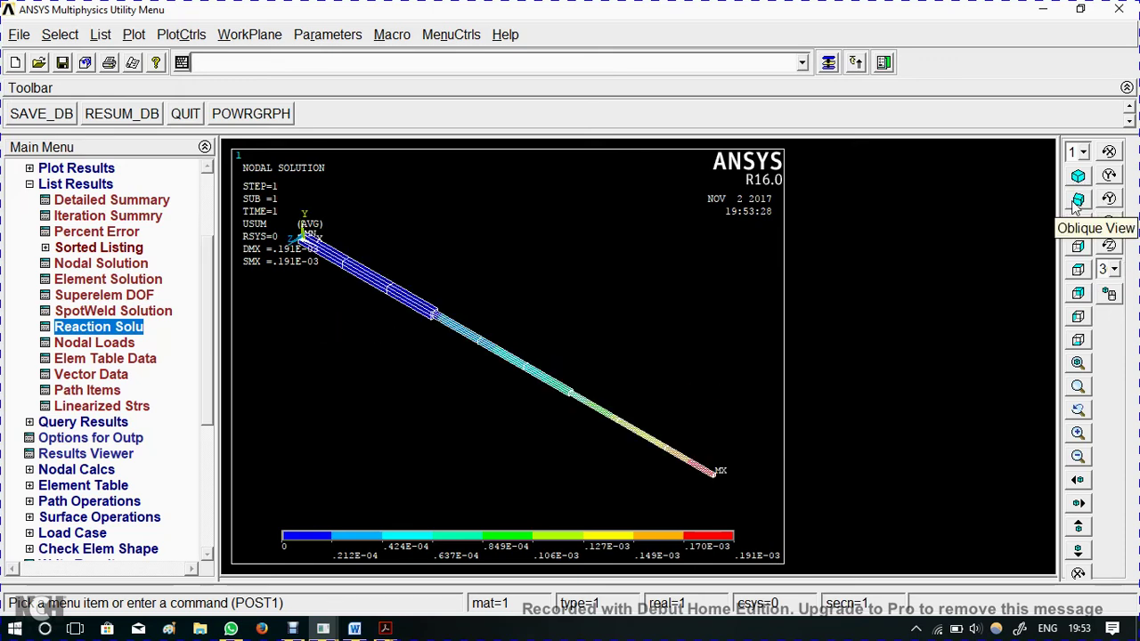
pyautogui.click(1077, 200)
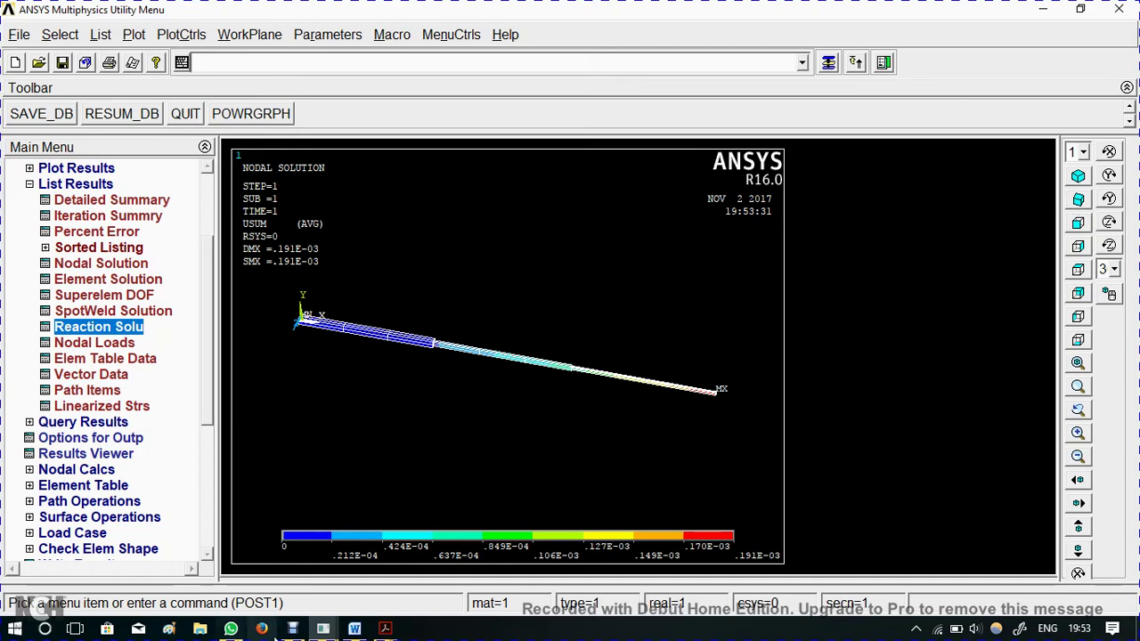
# Read exercise 5 about the composite steel and copper bar in Ex-1(2).pdf and return to ANSYS
pyautogui.click(385, 628)
pyautogui.click(266, 570)
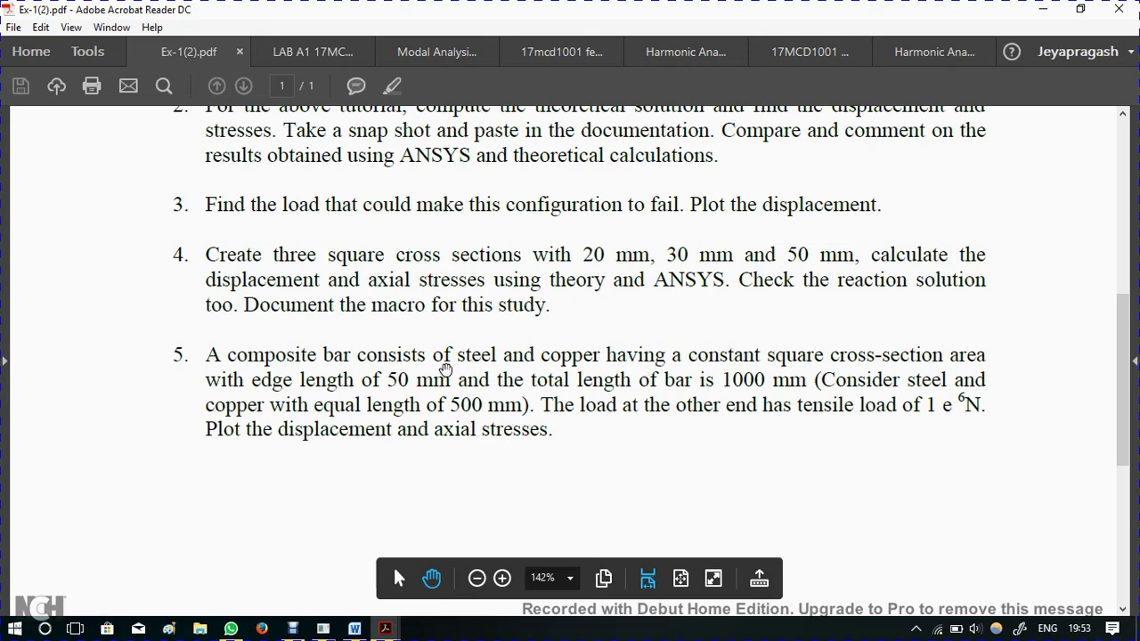
pyautogui.moveTo(323, 628)
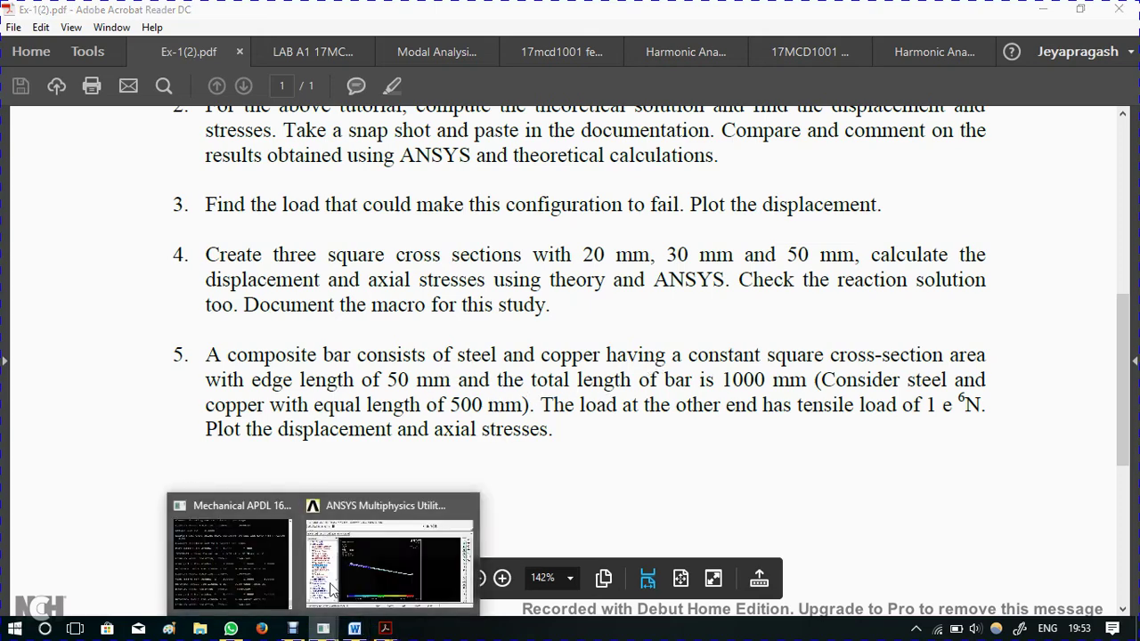
pyautogui.click(351, 532)
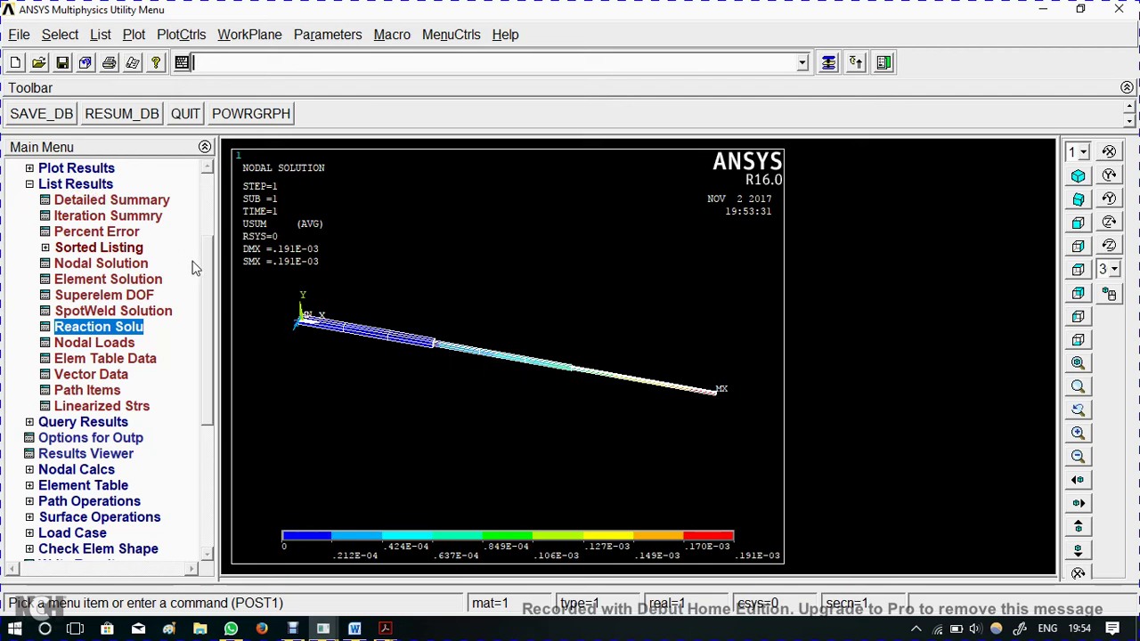
# Add a new material model with ID 2 in the preprocessor's material definitions
pyautogui.scroll(3, 196, 267)
pyautogui.click(49, 186)
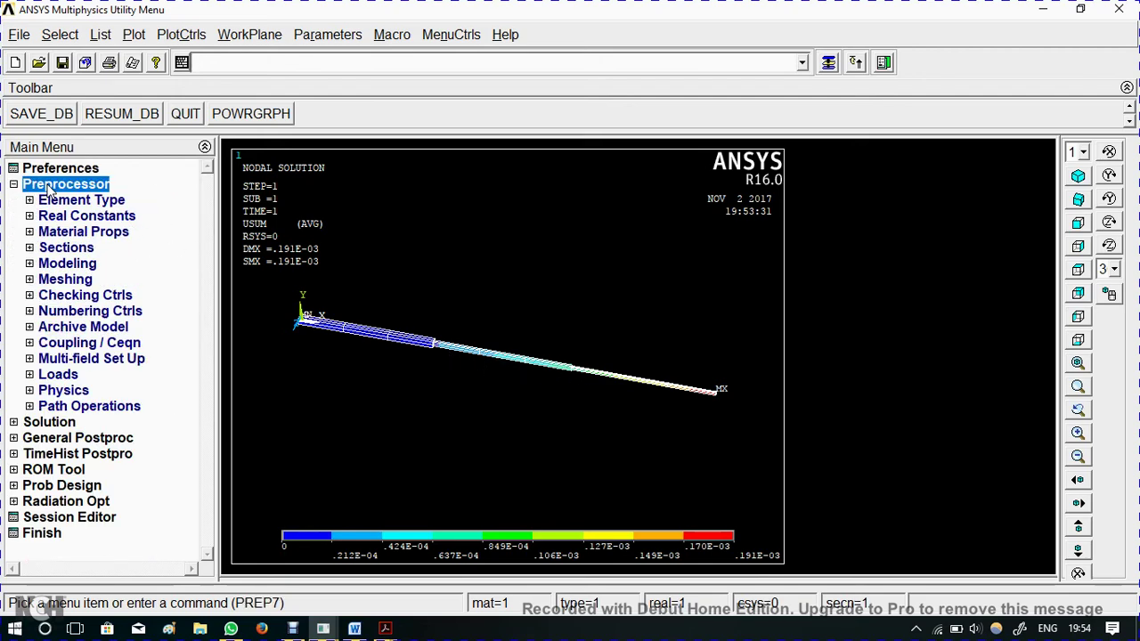
pyautogui.click(67, 234)
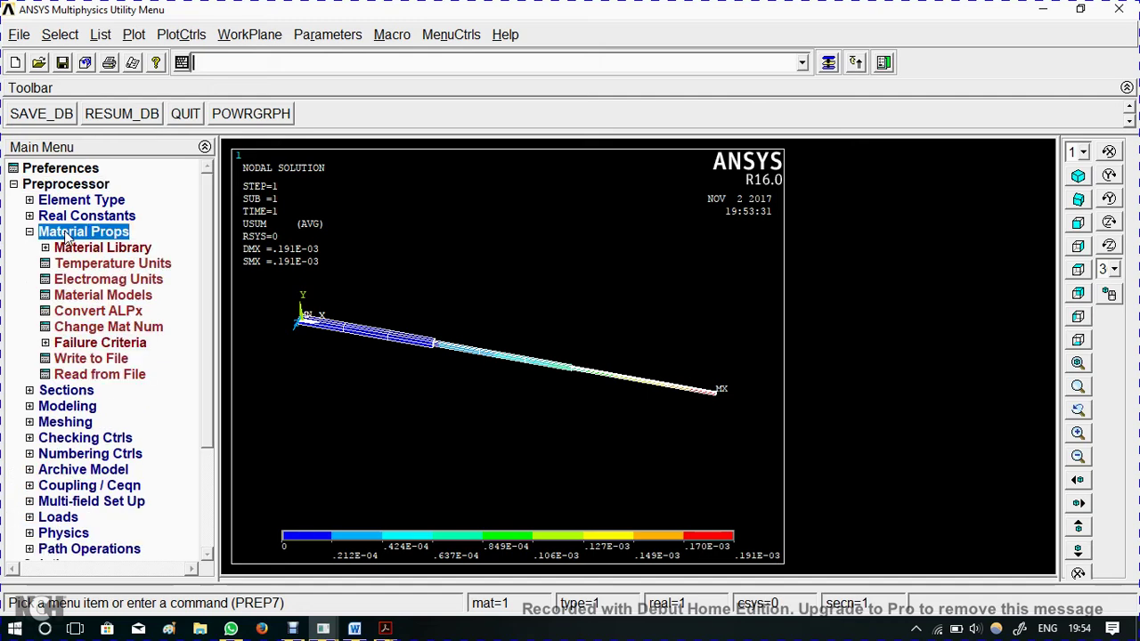
pyautogui.click(82, 295)
pyautogui.click(309, 218)
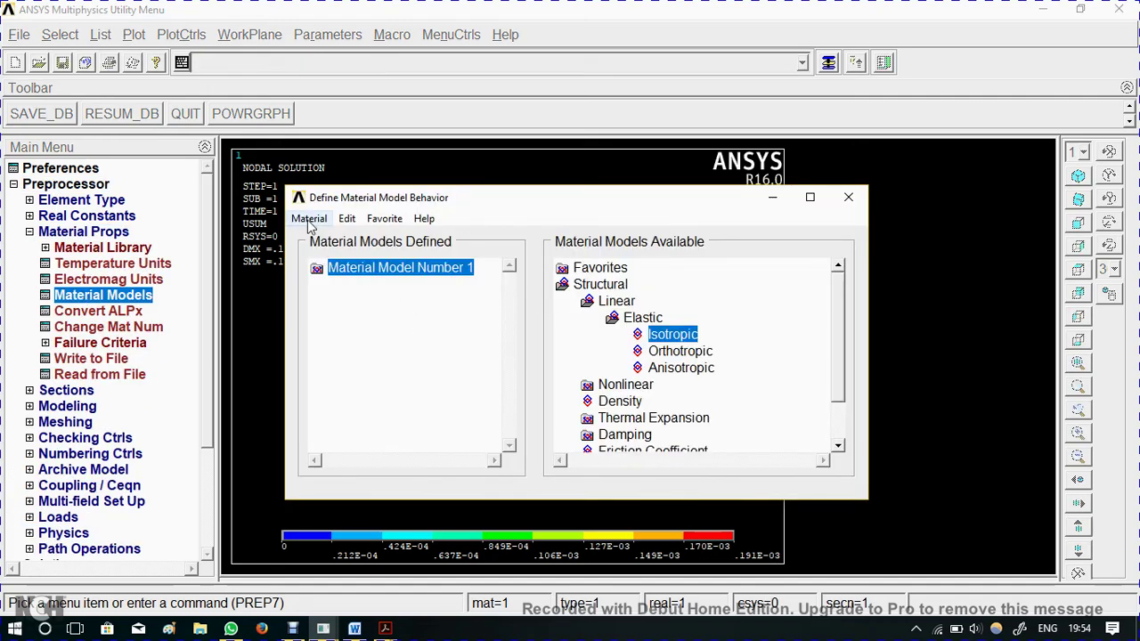
pyautogui.click(325, 235)
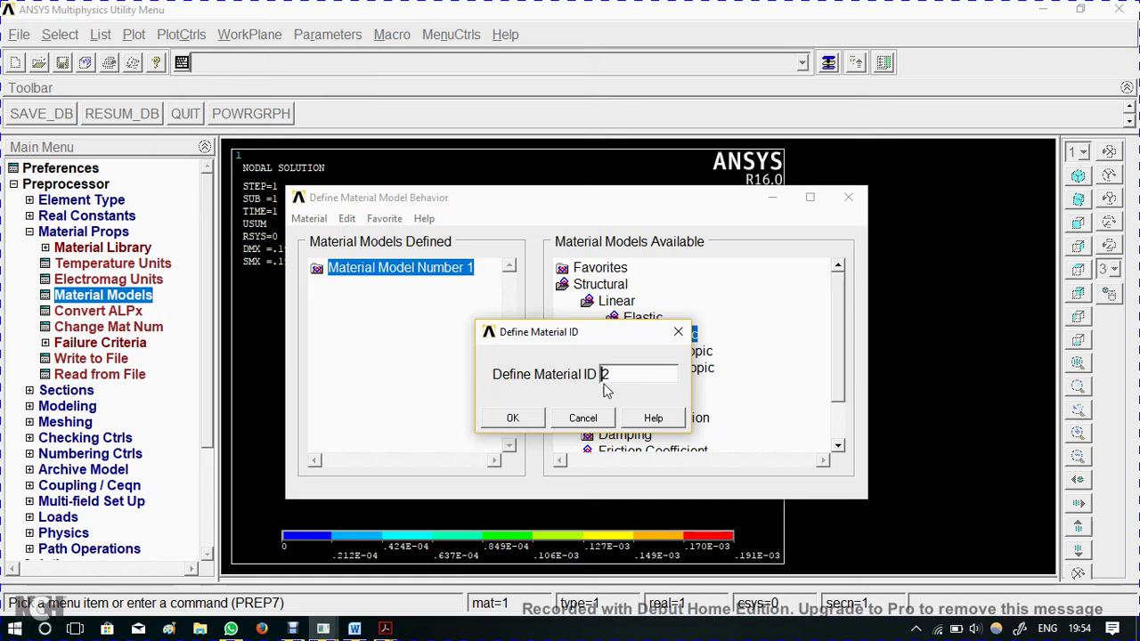
pyautogui.click(513, 417)
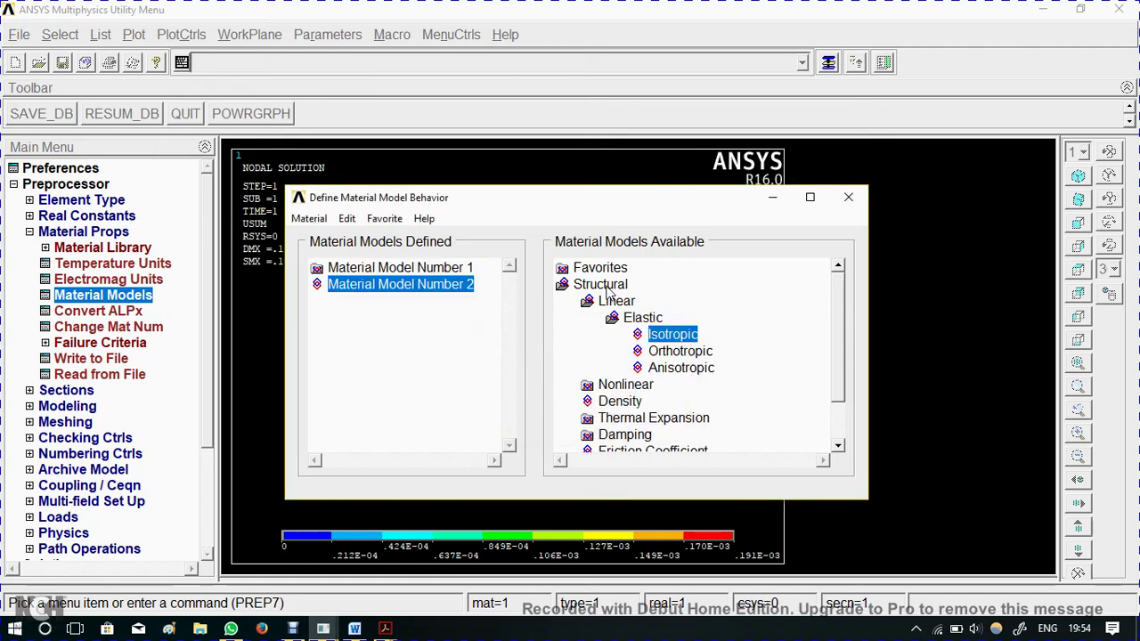
# Give material 2 linear isotropic properties with EX 1.17E9 and PRXY 0.3, and close the material definition
pyautogui.doubleClick(681, 337)
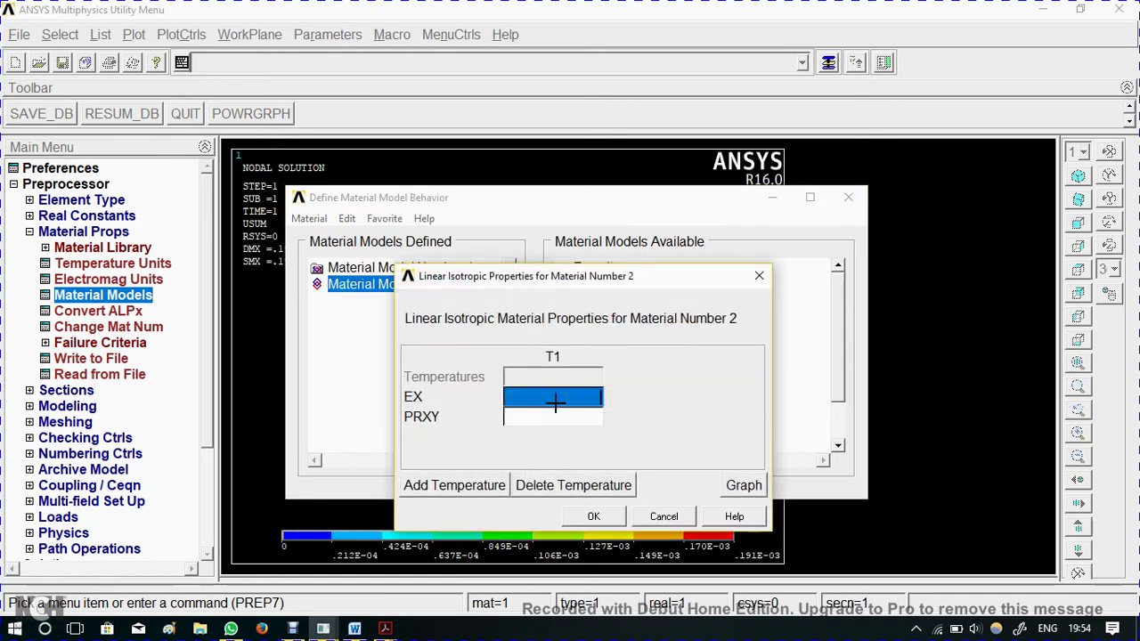
pyautogui.write('1.17E9')
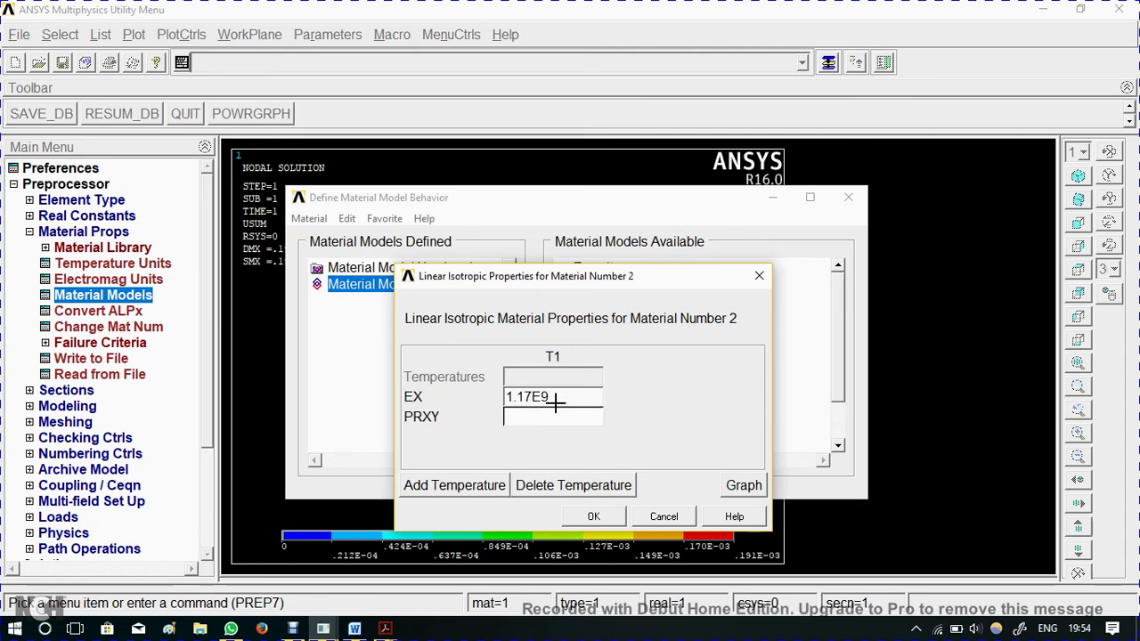
pyautogui.click(559, 417)
pyautogui.write('0.3')
pyautogui.click(590, 518)
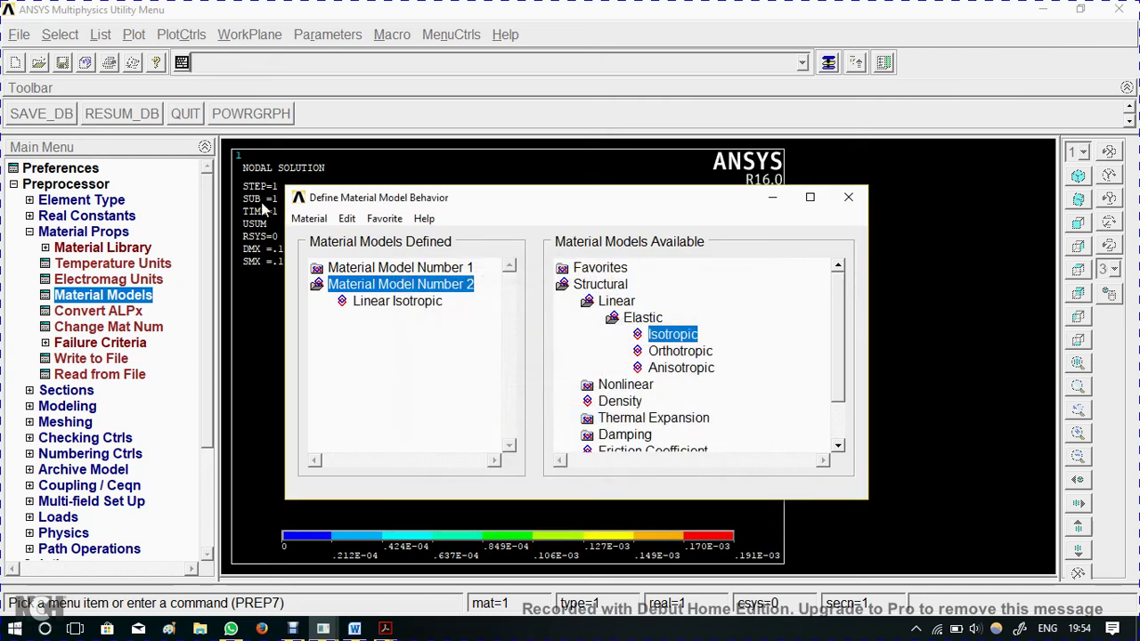
pyautogui.click(847, 198)
pyautogui.scroll(-3, 210, 320)
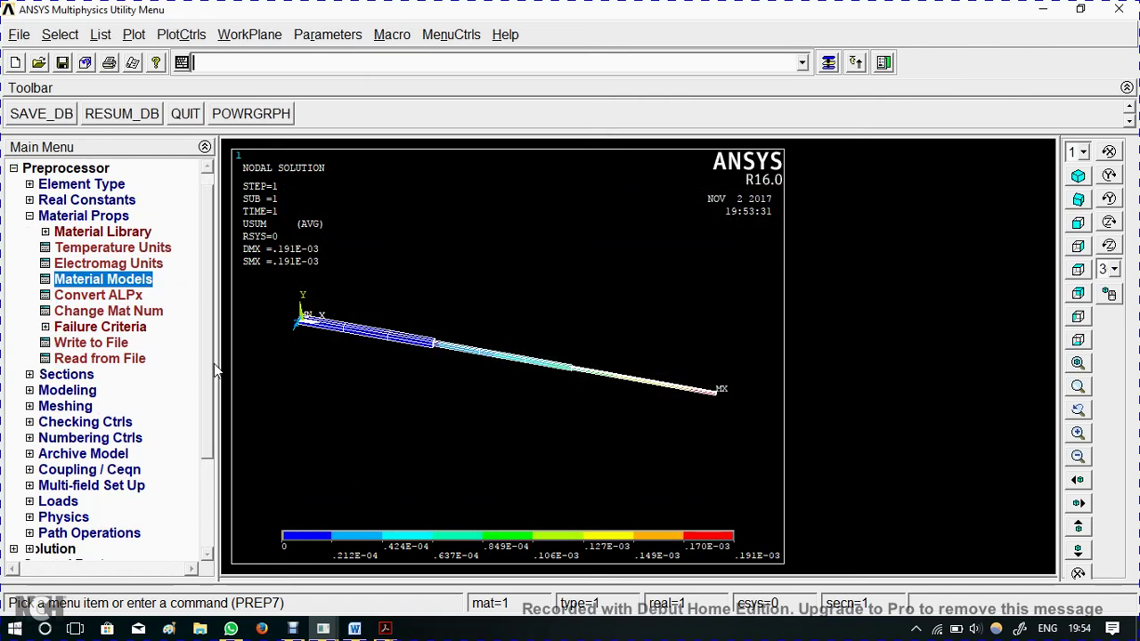
pyautogui.click(76, 317)
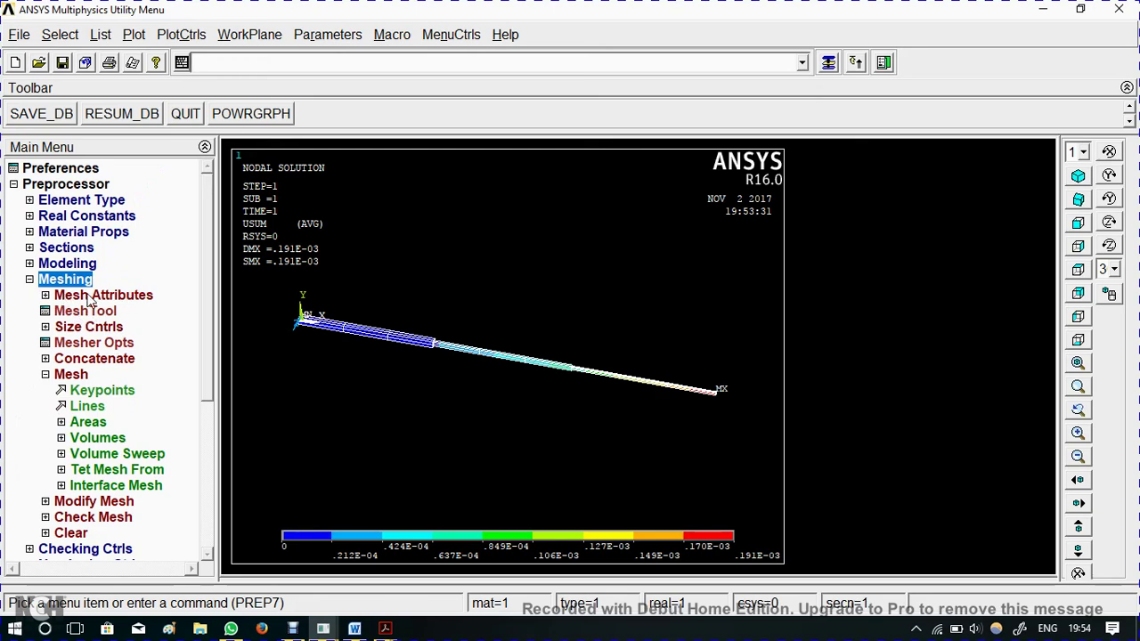
pyautogui.click(89, 301)
pyautogui.click(105, 376)
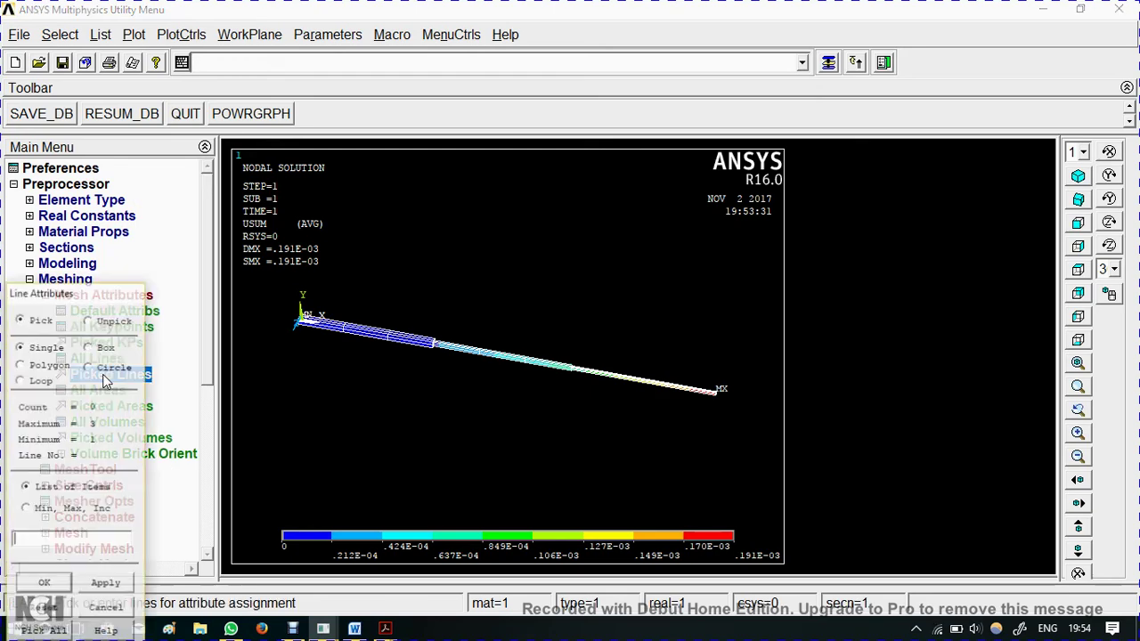
pyautogui.click(43, 583)
pyautogui.click(690, 220)
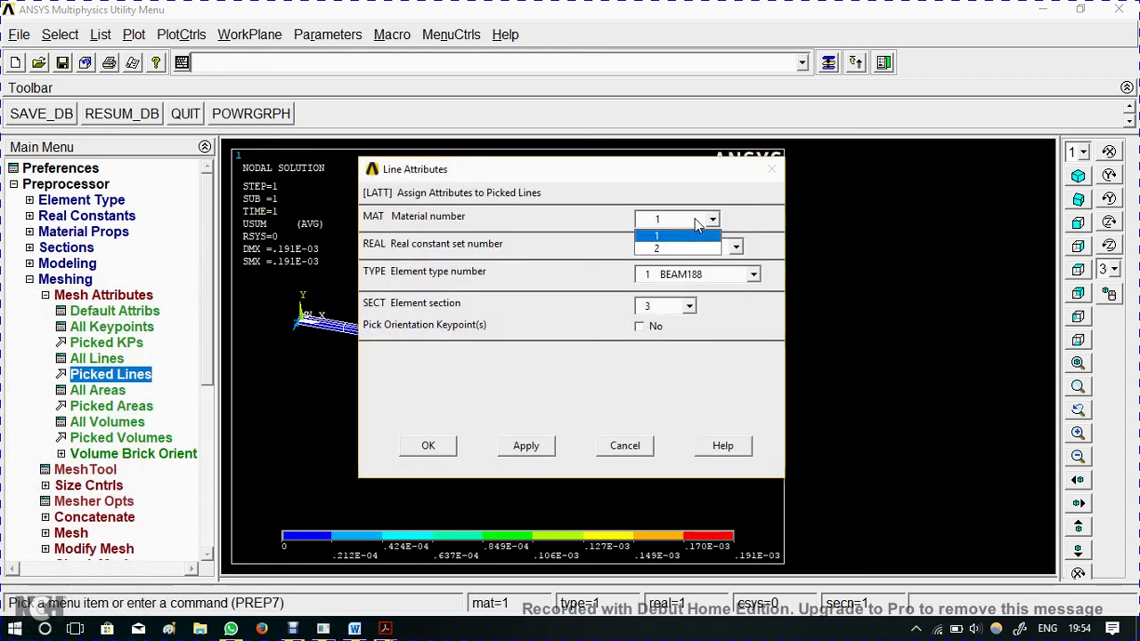
pyautogui.click(670, 248)
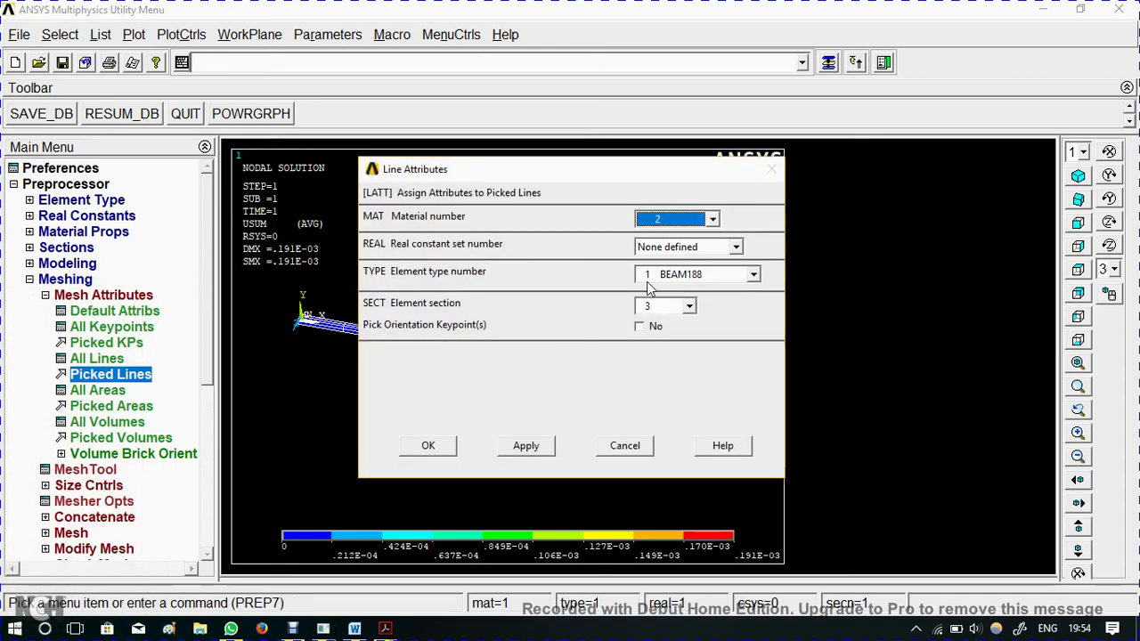
pyautogui.click(620, 452)
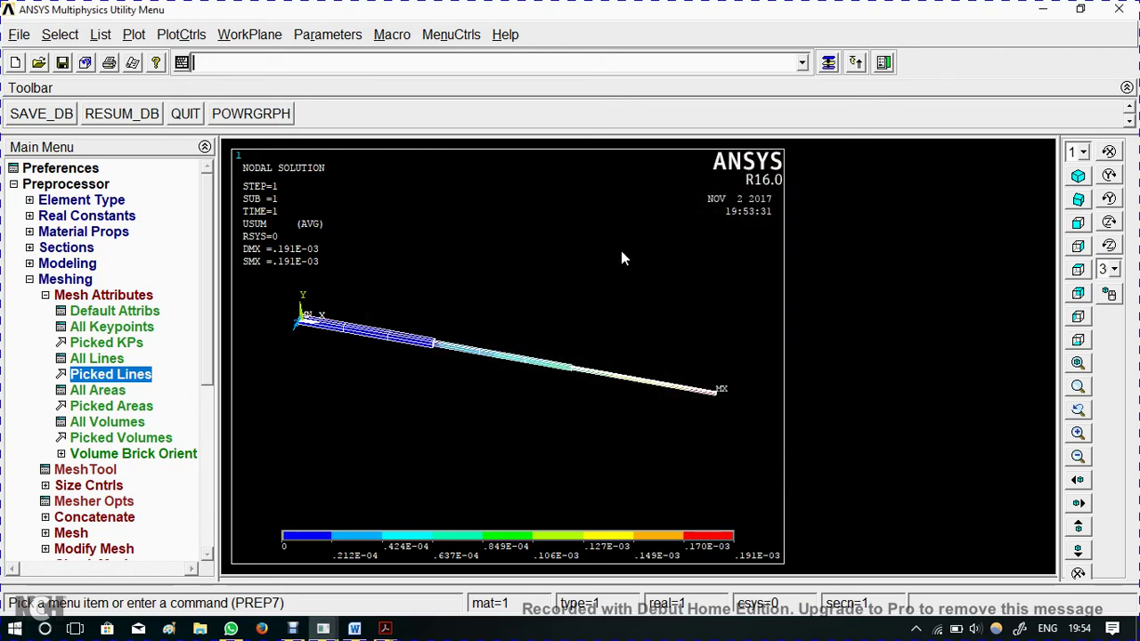
# Switch to Ex-1(2).pdf in Acrobat Reader and look over the one-dimensional bar exercises from the beginning
pyautogui.moveTo(385, 628)
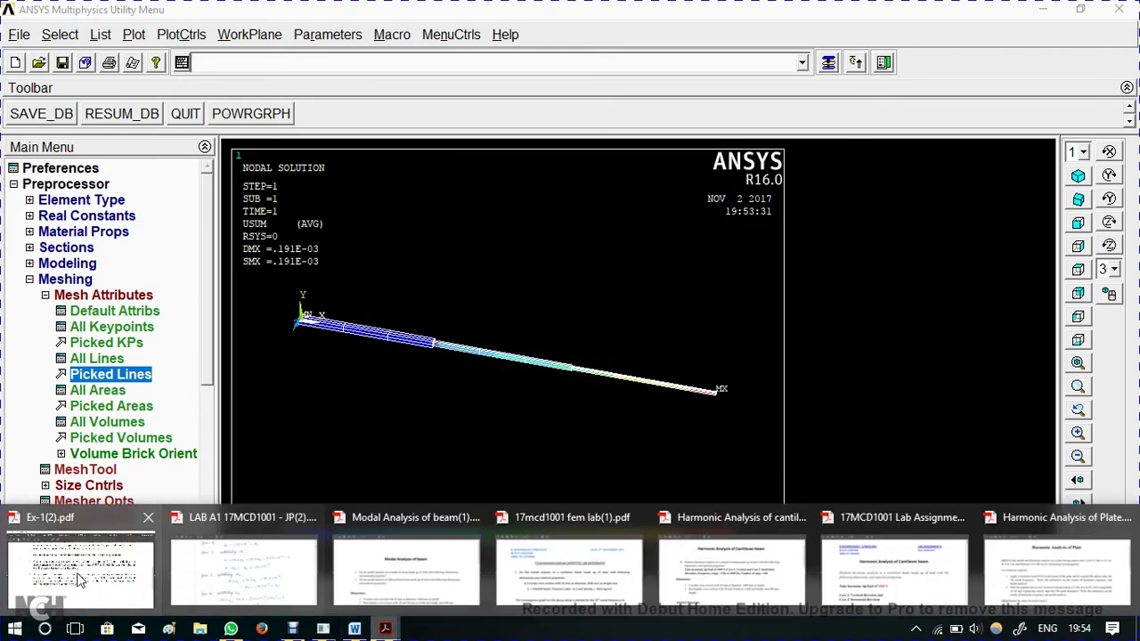
pyautogui.click(116, 569)
pyautogui.scroll(5, 537, 309)
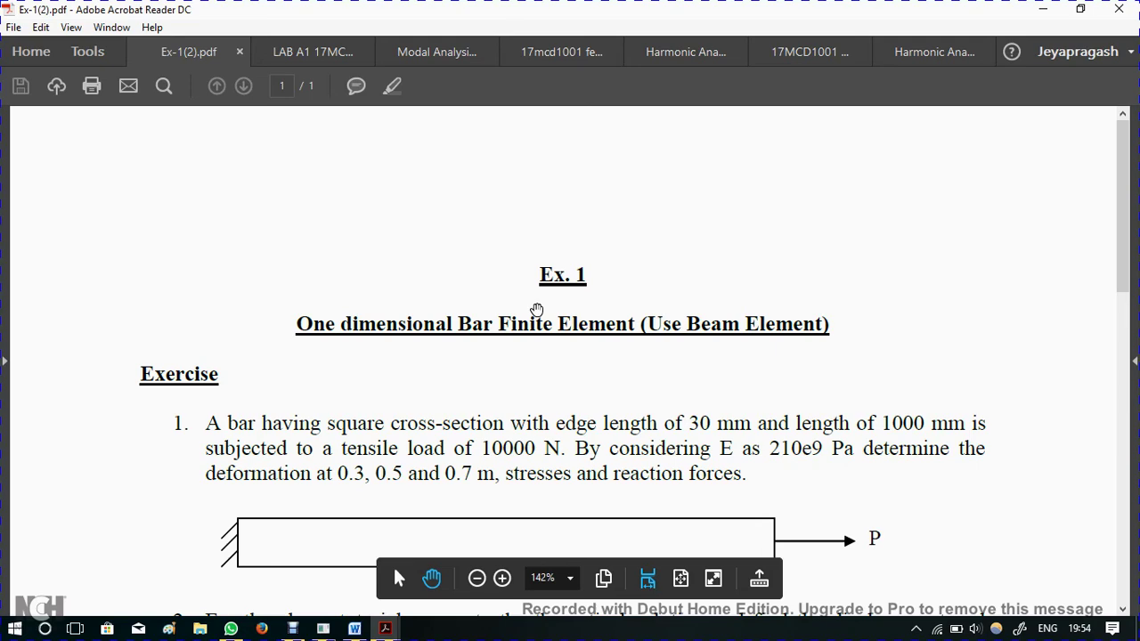
pyautogui.scroll(-3, 537, 309)
pyautogui.scroll(-3, 537, 309)
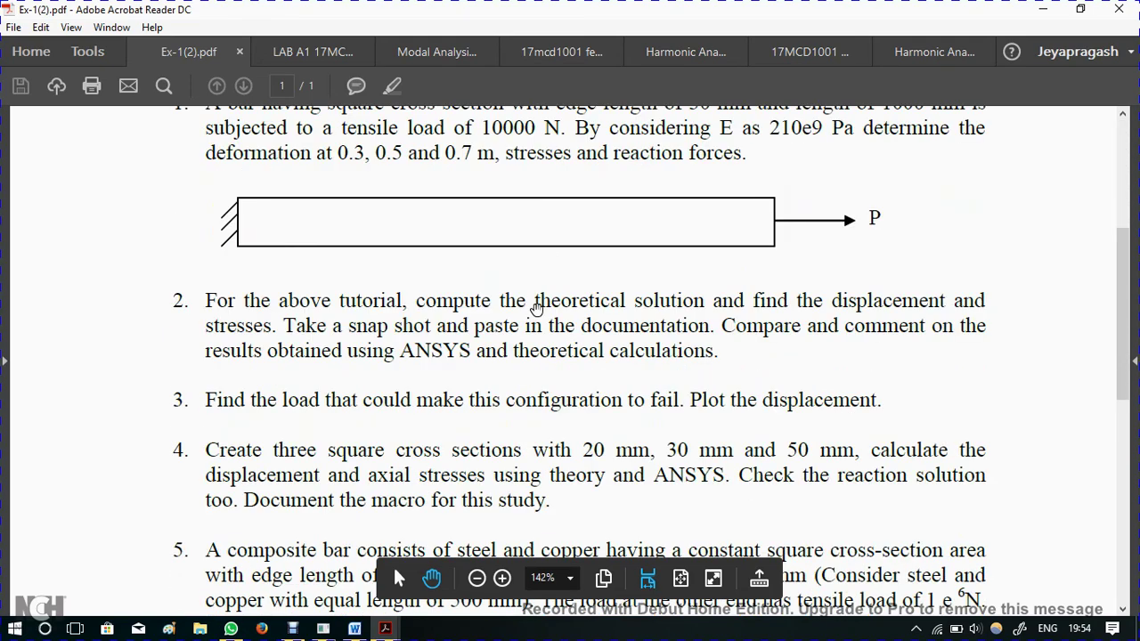
pyautogui.scroll(5, 544, 297)
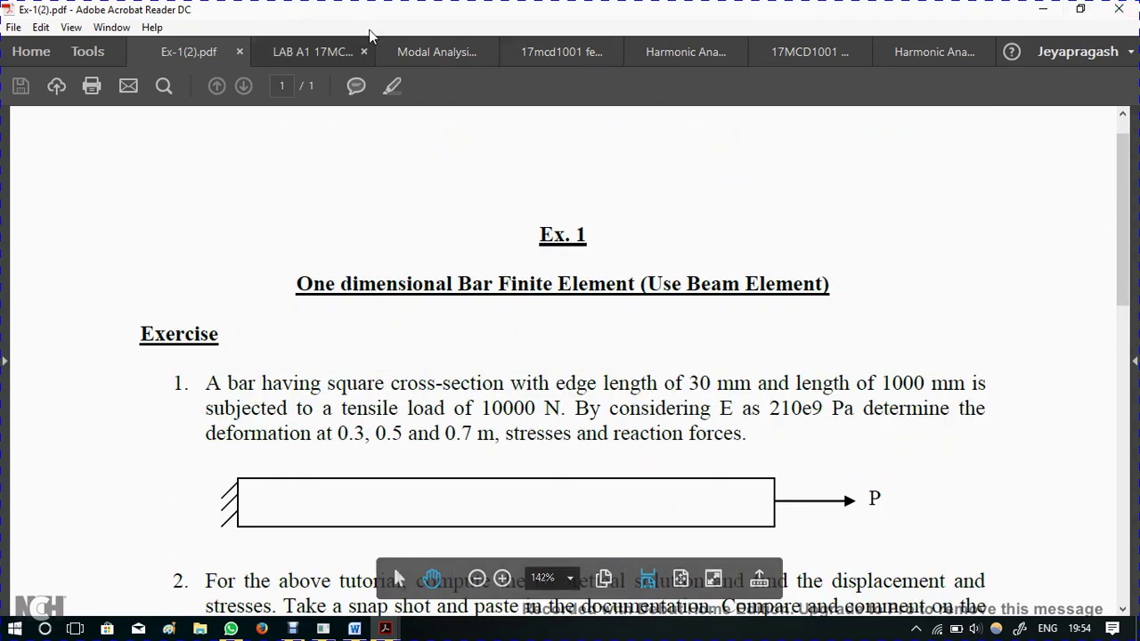
# Bring up the LAB A1 report PDF from its first page and set its page display to two page scrolling
pyautogui.click(310, 53)
pyautogui.moveTo(1126, 169); pyautogui.dragTo(1122, 124)
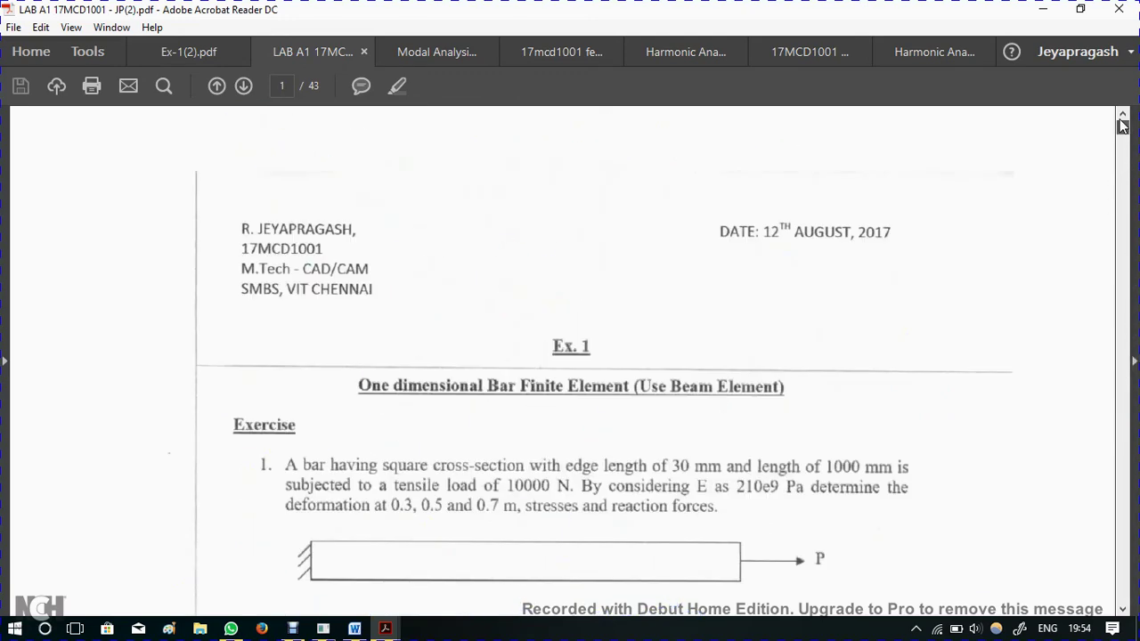
pyautogui.scroll(-1, 691, 364)
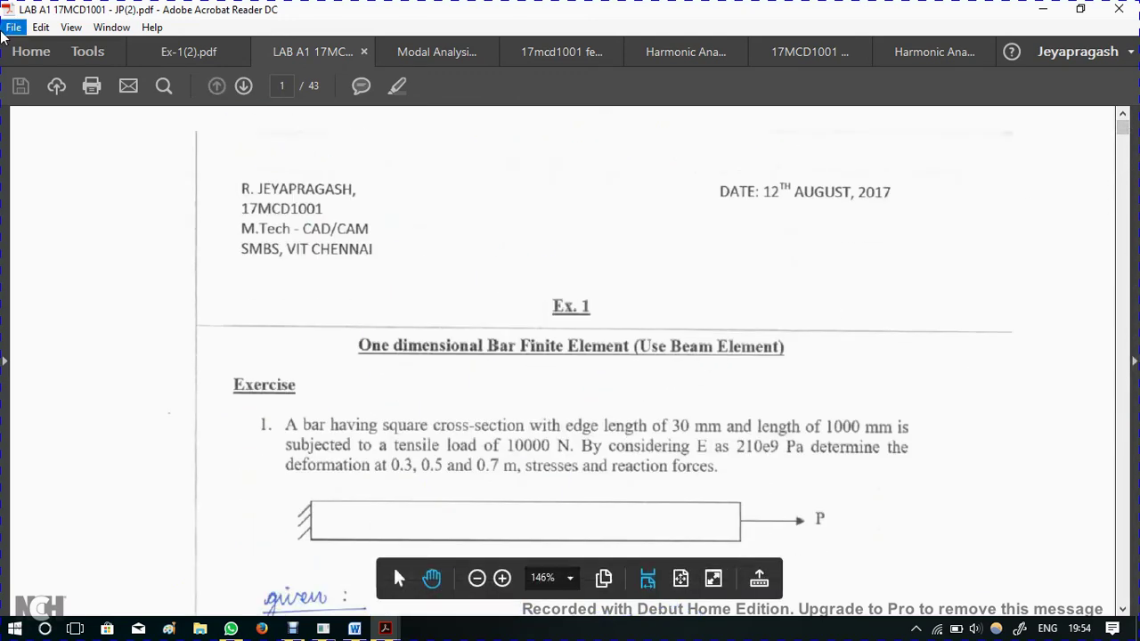
pyautogui.click(70, 26)
pyautogui.moveTo(124, 109)
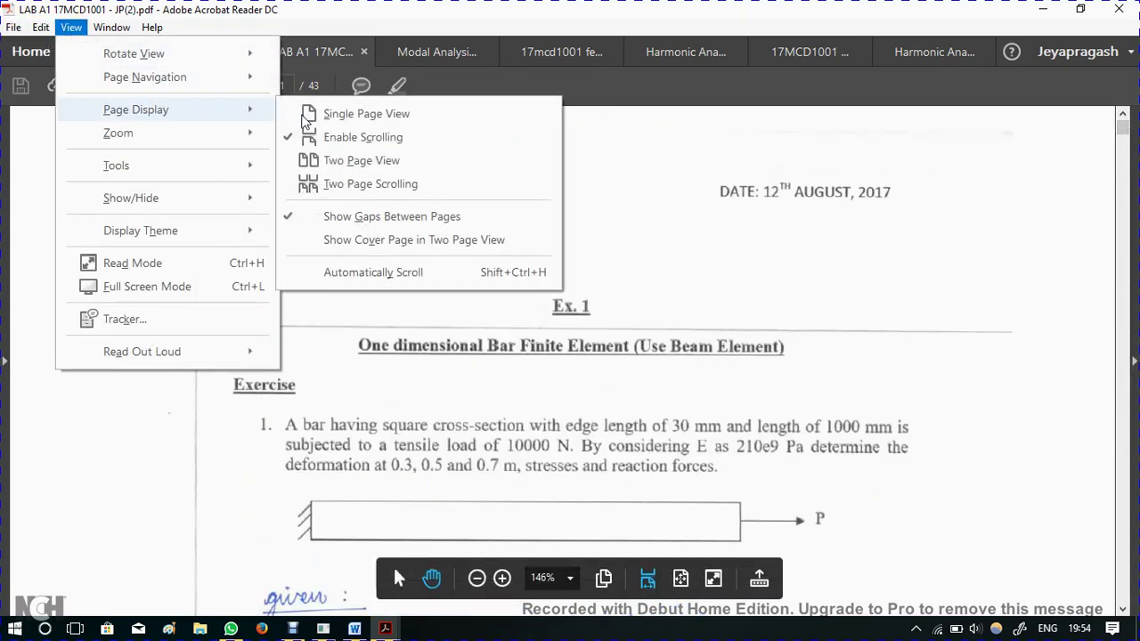
pyautogui.click(347, 185)
# Review the report's hand calculations, ANSYS displacement and stress results, and procedure notes for the bar exercises, keeping all documents open
pyautogui.scroll(-20, 478, 272)
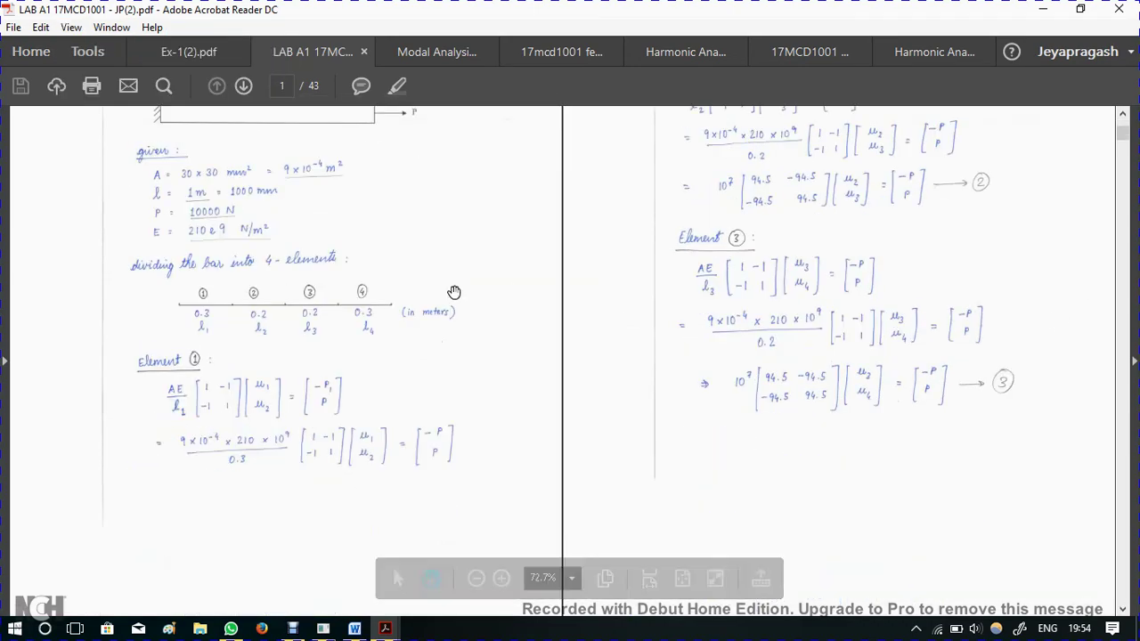
pyautogui.scroll(-8, 216, 242)
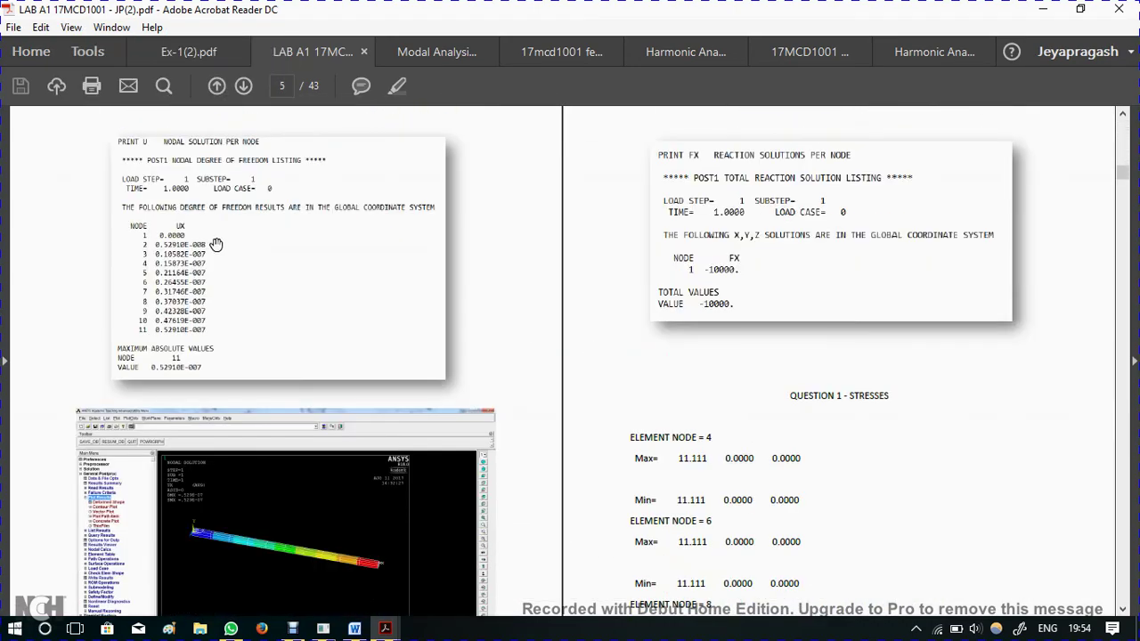
pyautogui.scroll(10, 770, 310)
pyautogui.scroll(-15, 770, 311)
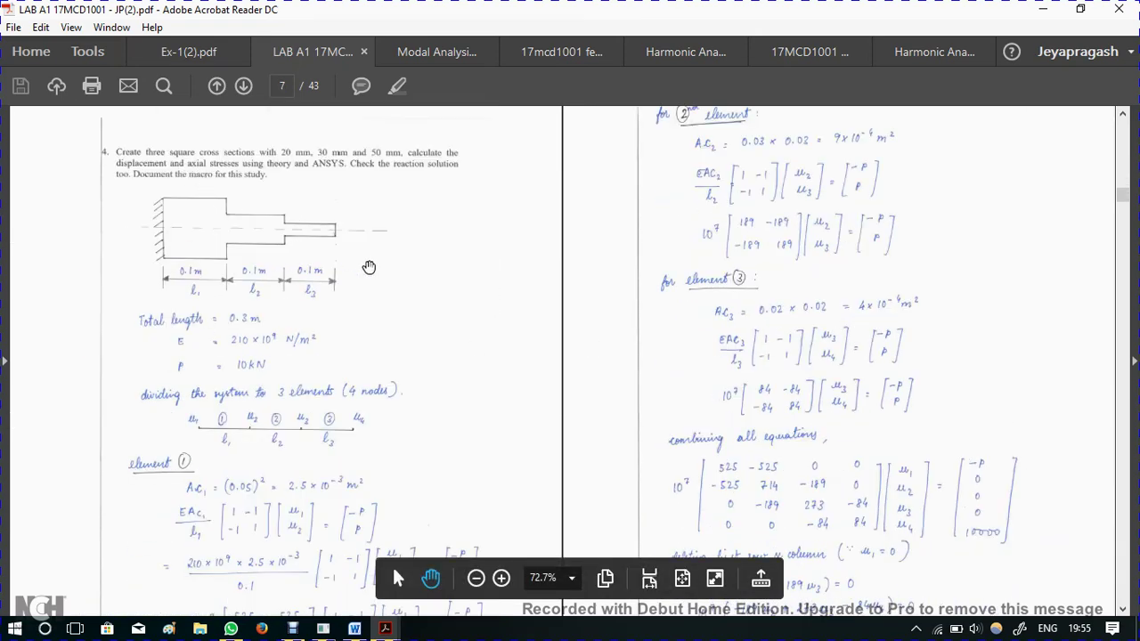
pyautogui.scroll(-15, 788, 236)
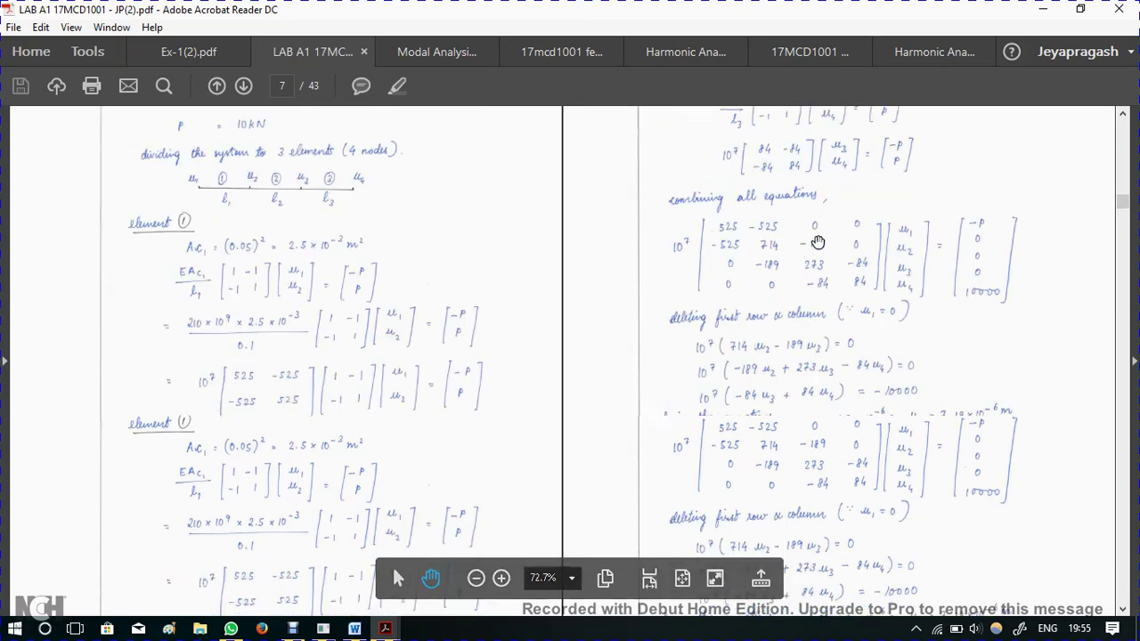
pyautogui.scroll(3, 310, 297)
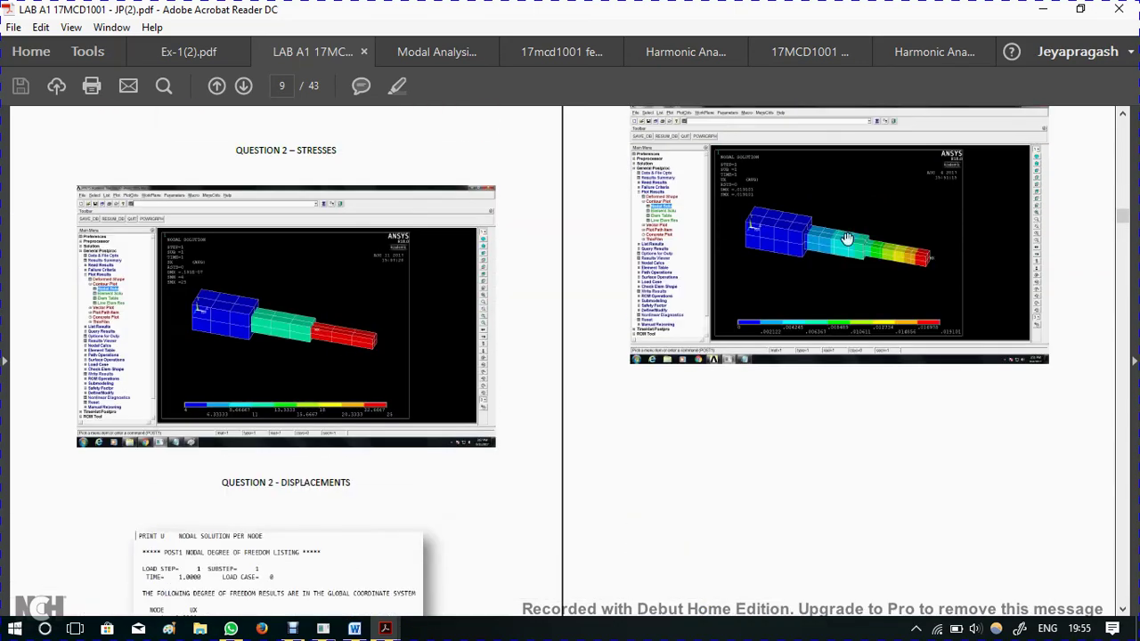
pyautogui.scroll(-15, 471, 364)
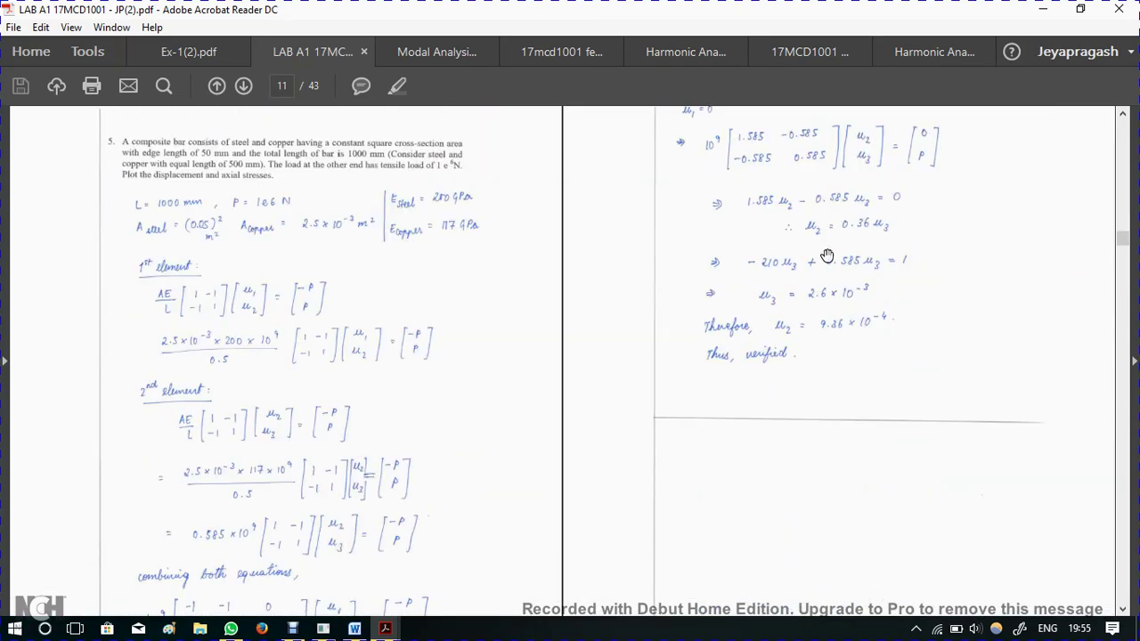
pyautogui.scroll(-20, 643, 254)
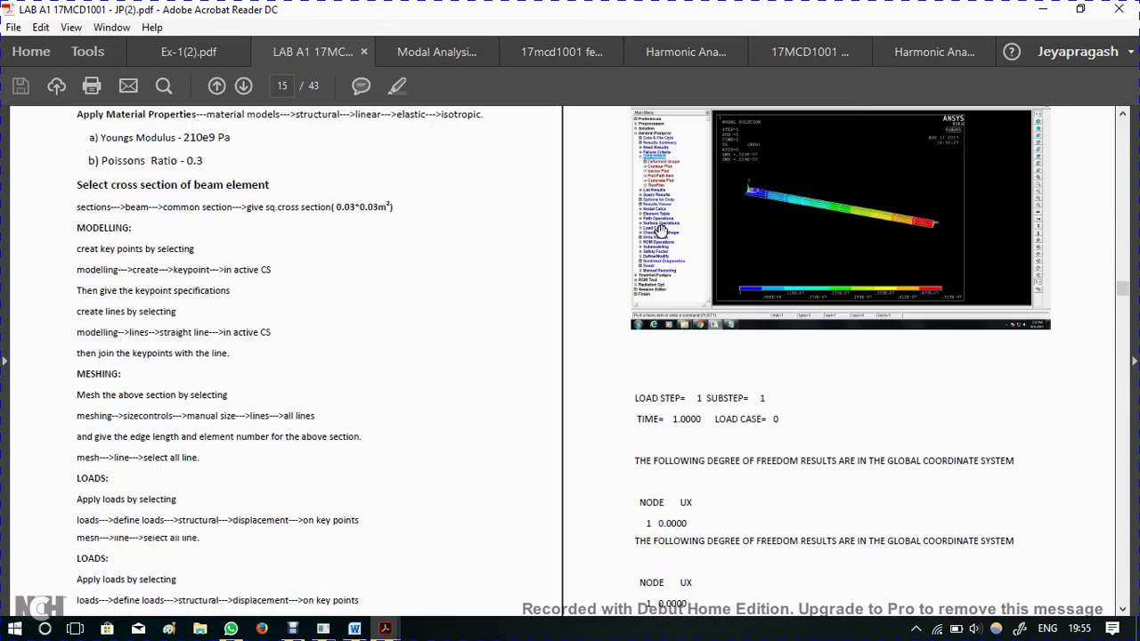
pyautogui.scroll(-20, 659, 231)
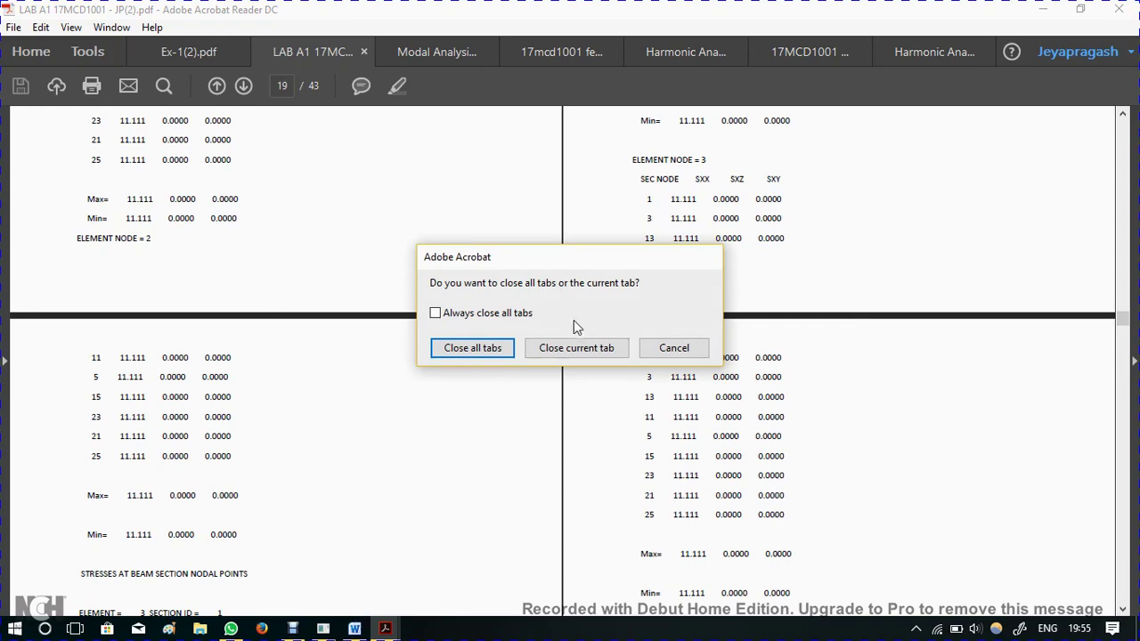
pyautogui.click(674, 347)
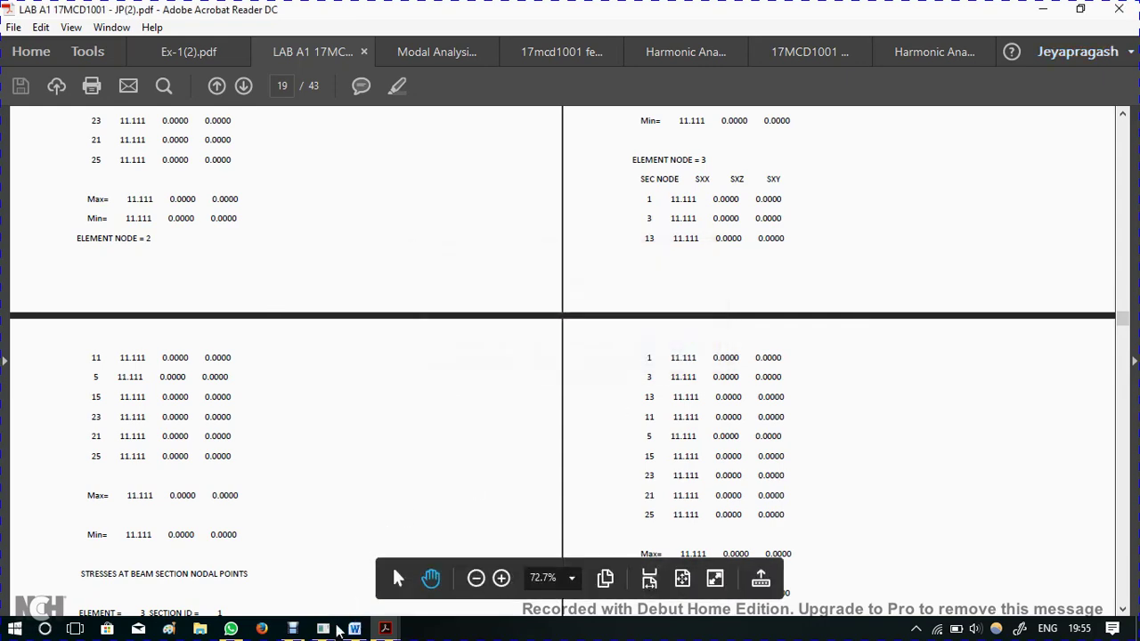
pyautogui.moveTo(332, 634)
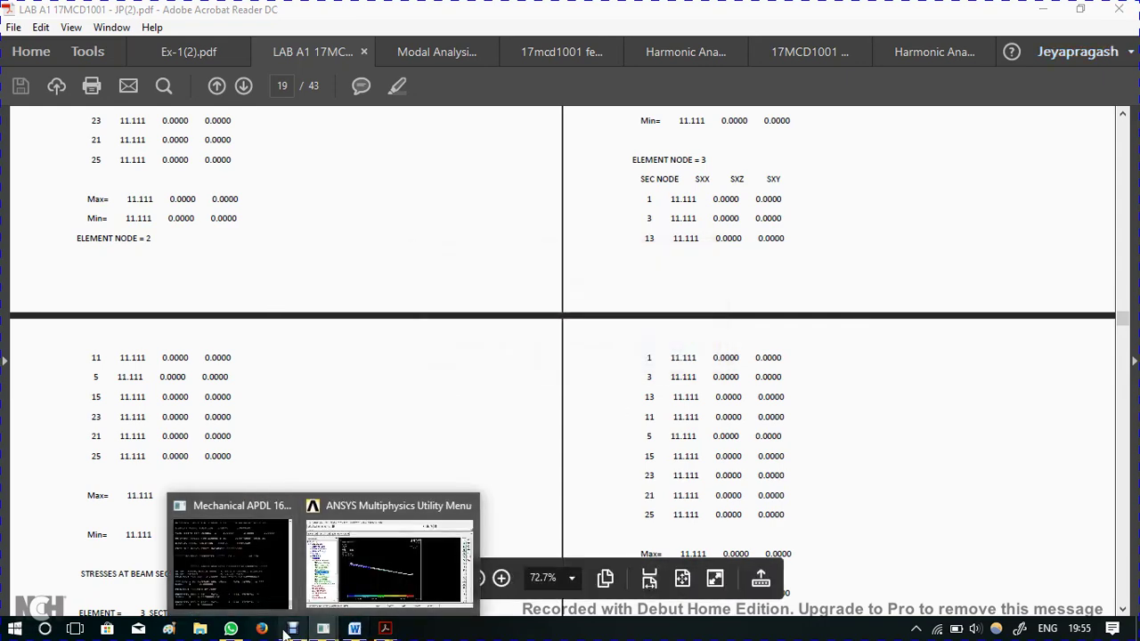